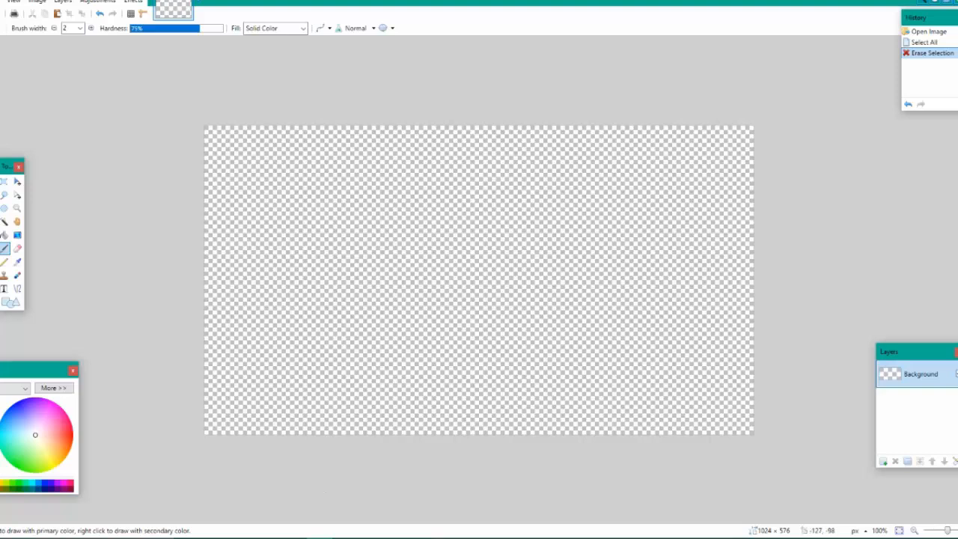
Display the list of installed effects in paint.net
{"action": "left_click", "coordinate": [98, 1]}
{"action": "left_click", "coordinate": [102, 2]}
{"action": "left_click", "coordinate": [134, 2]}
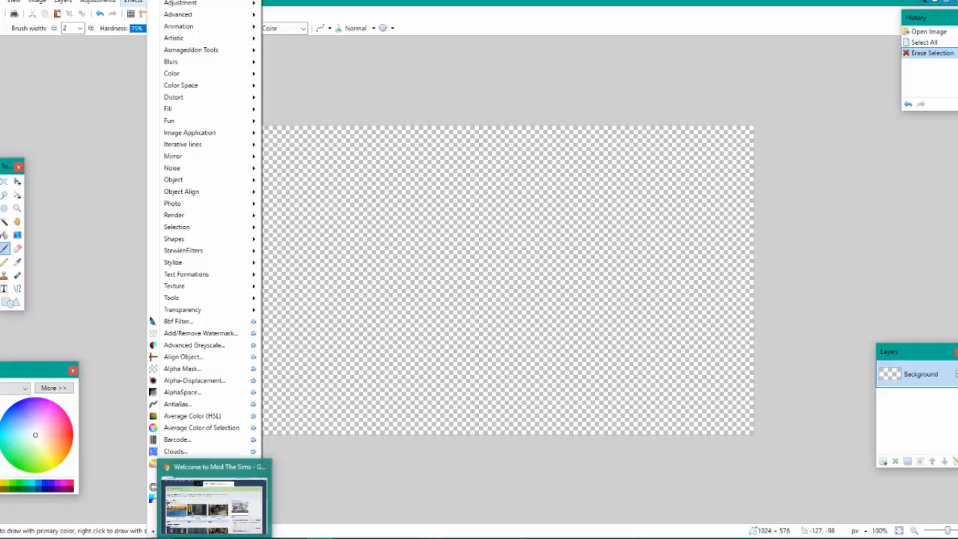
Switch to Chrome, search the web for "paint.net plug in pack" in a new tab and open the first result
{"action": "left_click", "coordinate": [214, 538]}
{"action": "key", "text": "ctrl+t"}
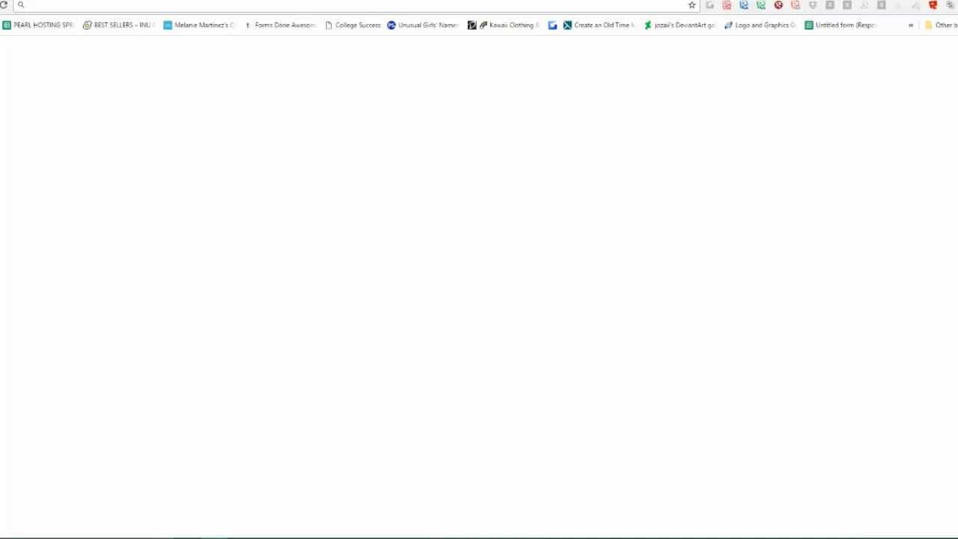
{"action": "type", "text": "paint"}
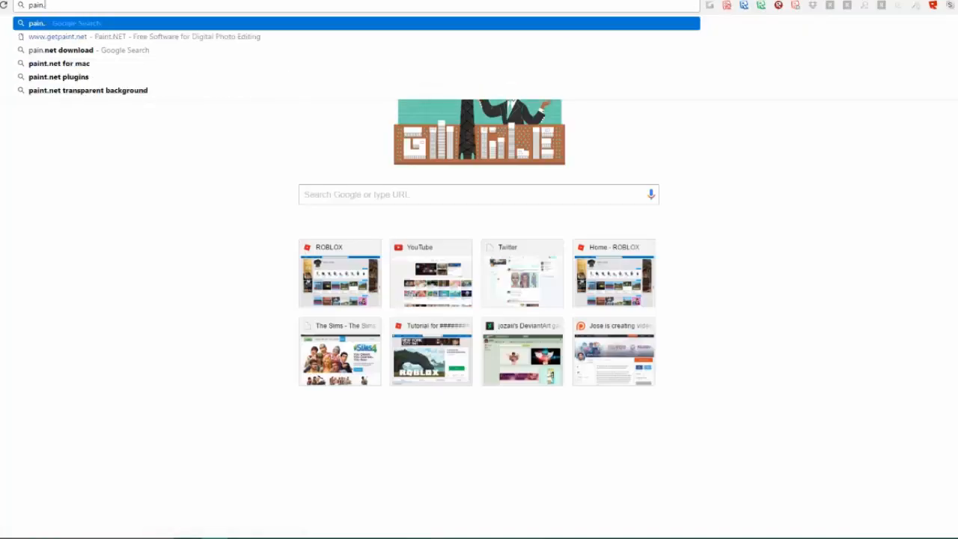
{"action": "type", "text": ".net"}
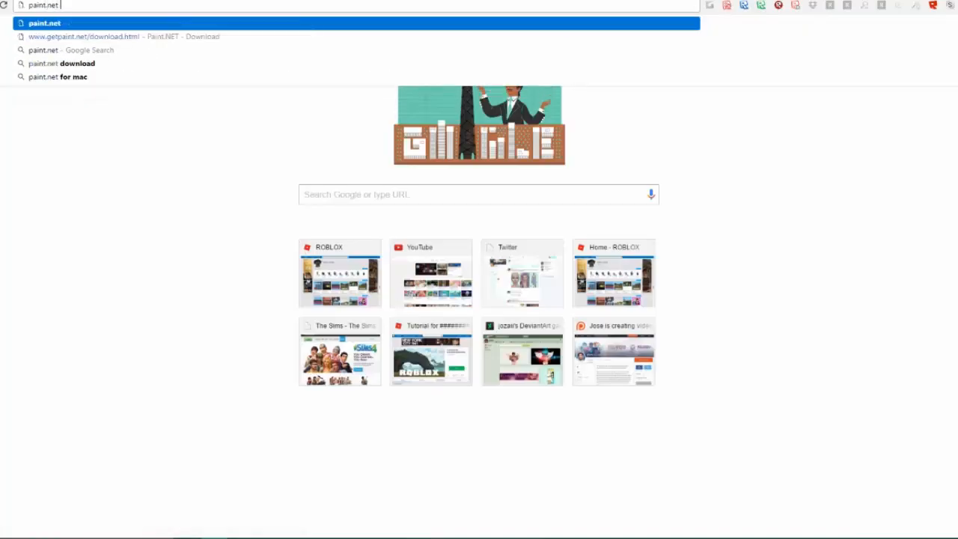
{"action": "type", "text": " plug in pack"}
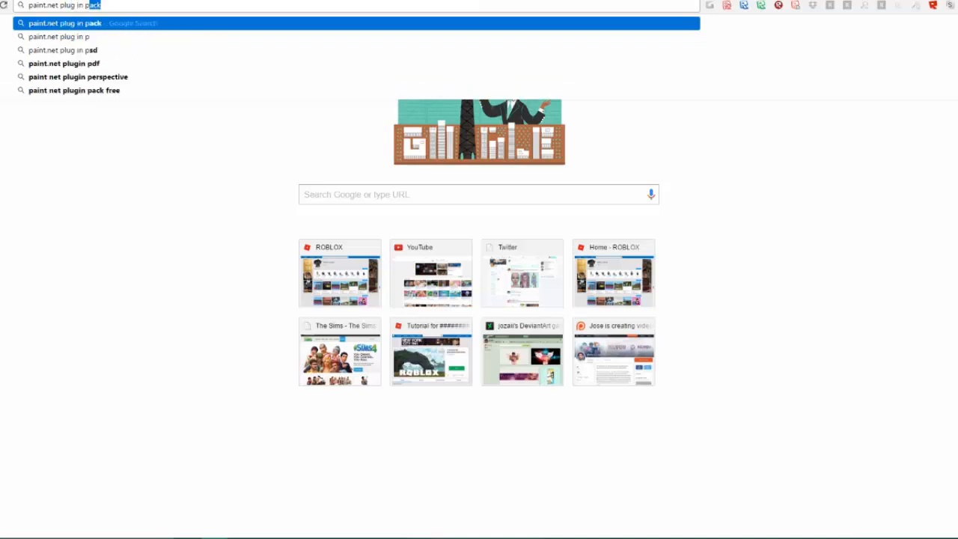
{"action": "key", "text": "Return"}
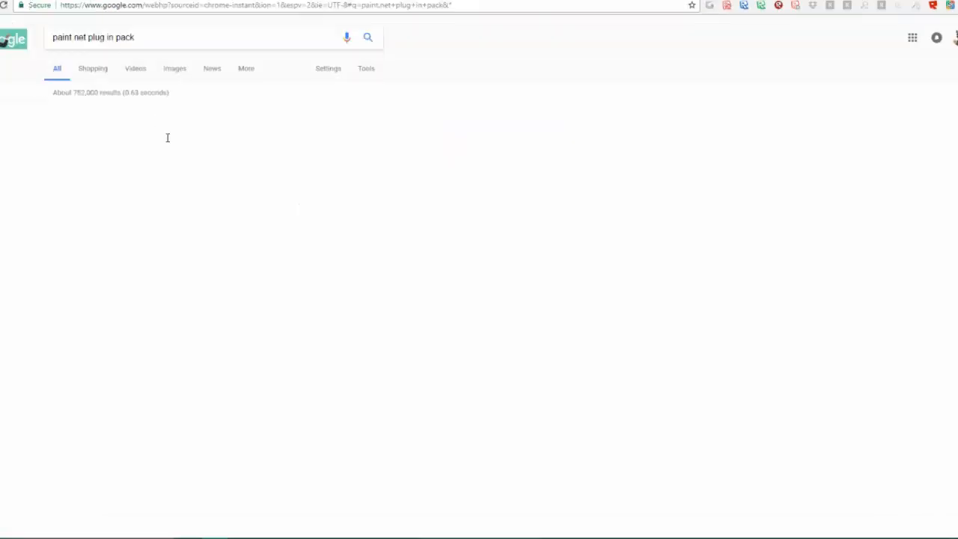
{"action": "left_click", "coordinate": [151, 116]}
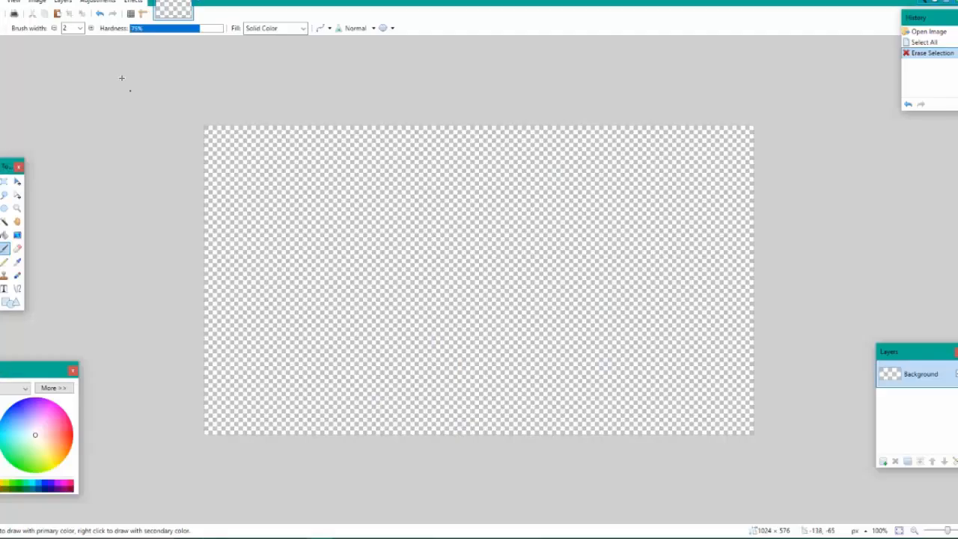
Look through the installed Render and Object effects in paint.net, including Drop Shadow and Feather
{"action": "left_click", "coordinate": [135, 2]}
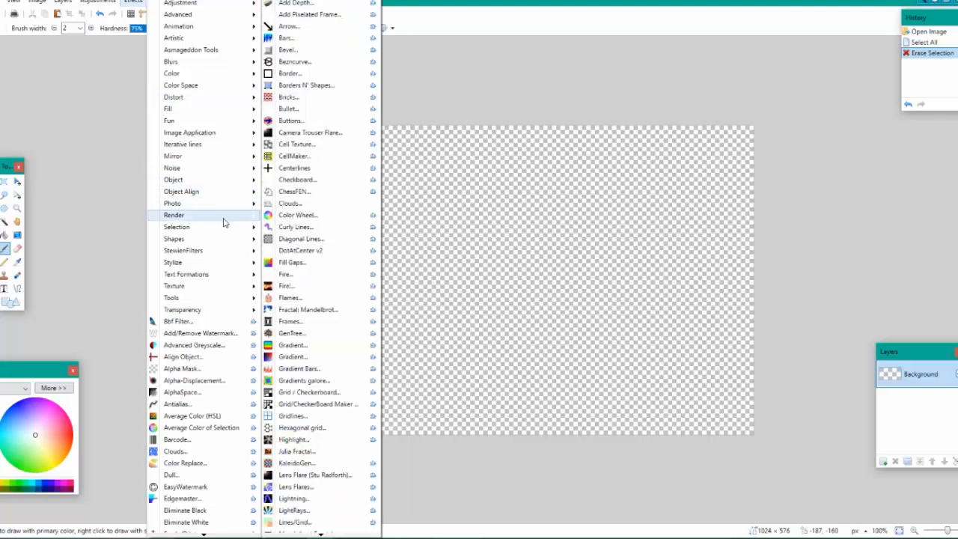
{"action": "mouse_move", "coordinate": [212, 180]}
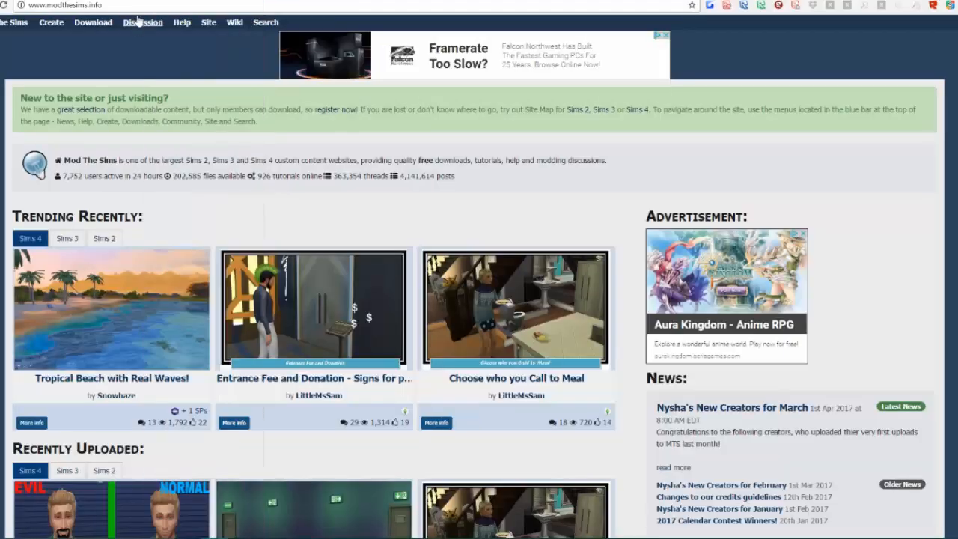
{"action": "left_click", "coordinate": [132, 3]}
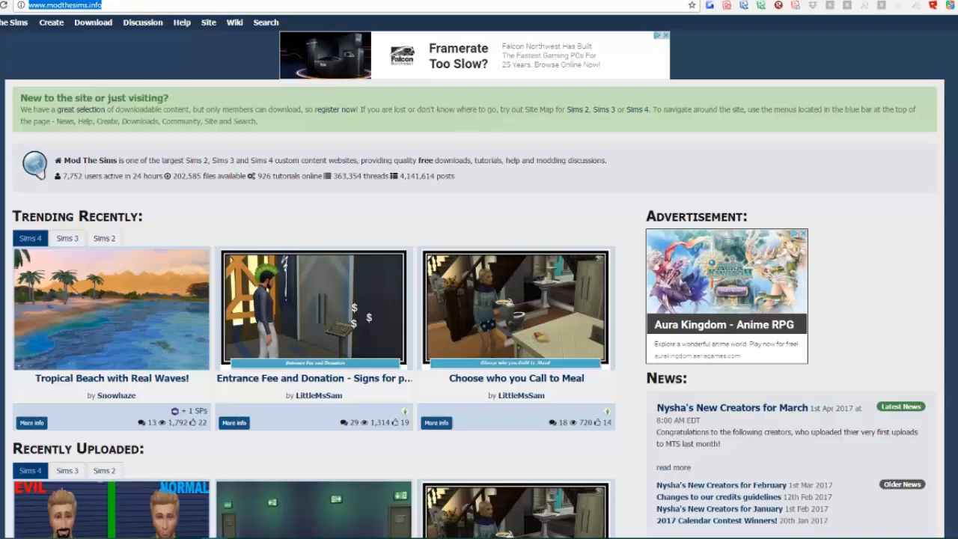
Search the web for "paint.net drop shadow plug in" in a new Chrome tab
{"action": "key", "text": "ctrl+t"}
{"action": "type", "text": "paiunt"}
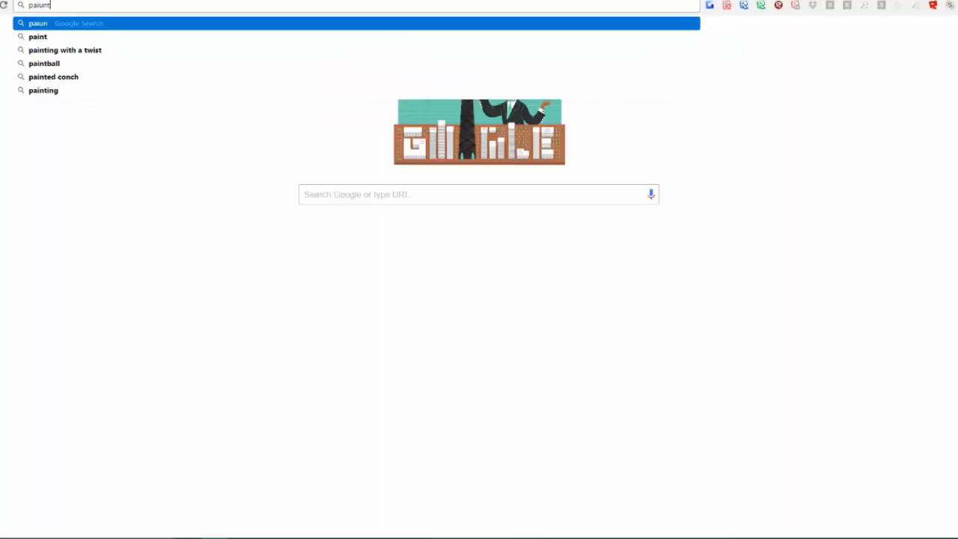
{"action": "key", "text": "BackSpace"}
{"action": "key", "text": "BackSpace"}
{"action": "key", "text": "BackSpace"}
{"action": "type", "text": "nt.net "}
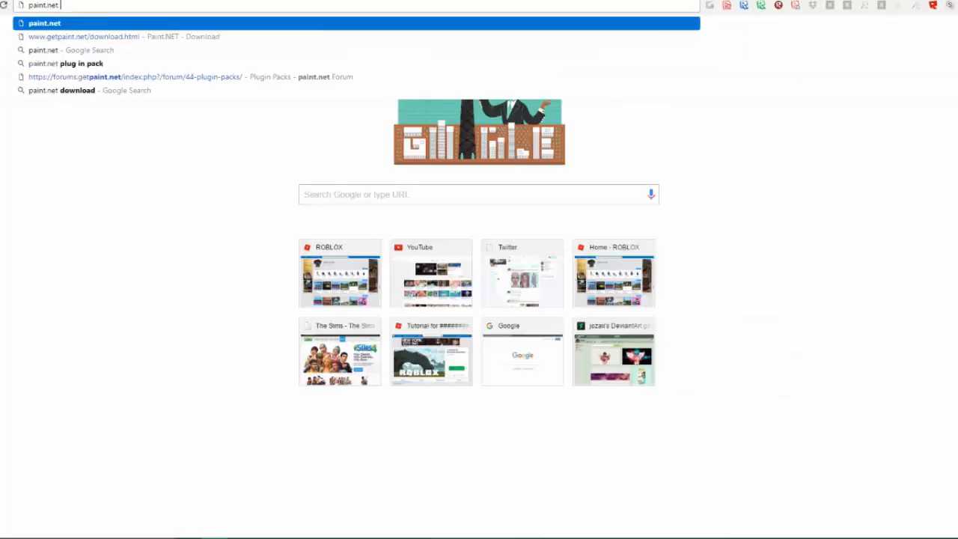
{"action": "type", "text": "drop shadow plyg"}
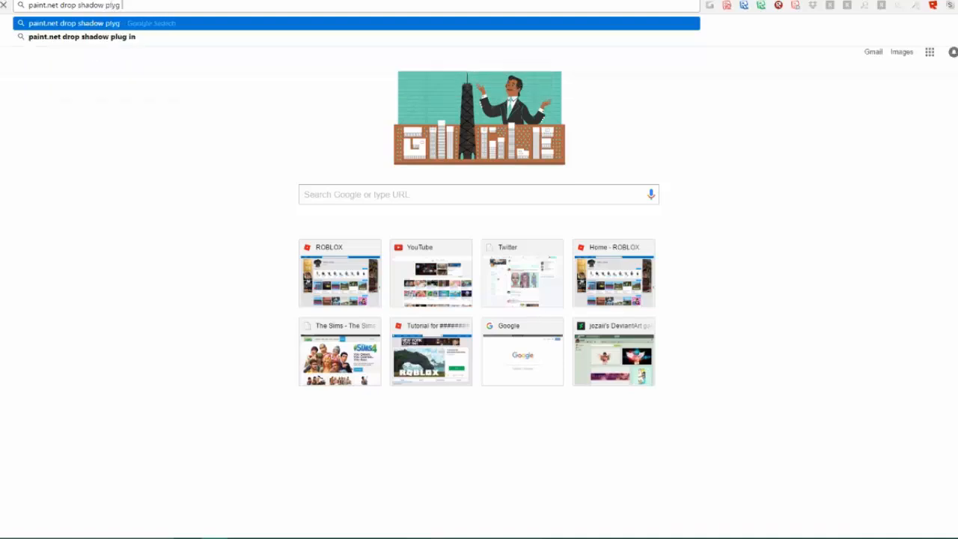
{"action": "key", "text": "BackSpace"}
{"action": "key", "text": "BackSpace"}
{"action": "type", "text": "ug in"}
{"action": "key", "text": "Return"}
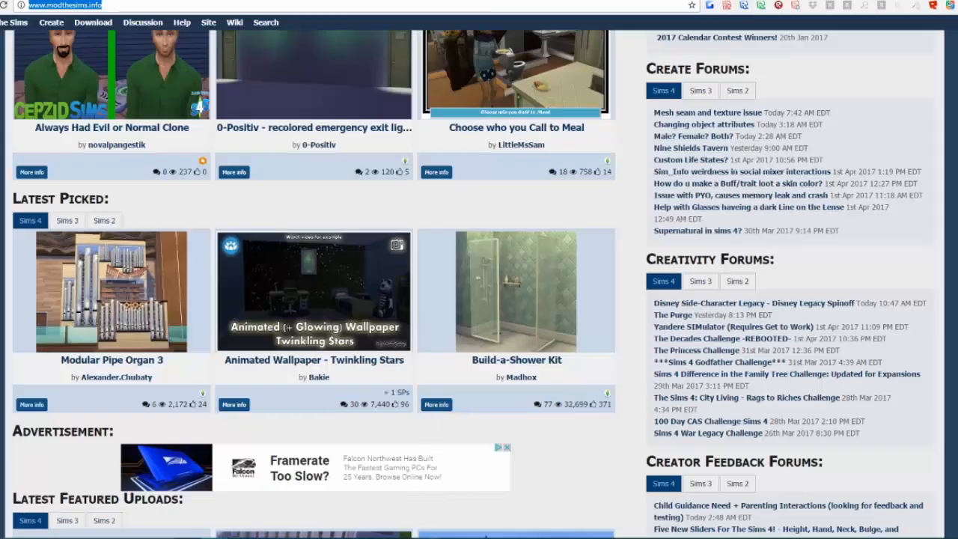
View the sim in The Sims 4's Create-a-Sim screen, then return to the Mod The Sims page in Chrome
{"action": "left_click", "coordinate": [425, 500]}
{"action": "left_click_drag", "start_coordinate": [693, 277], "coordinate": [694, 277]}
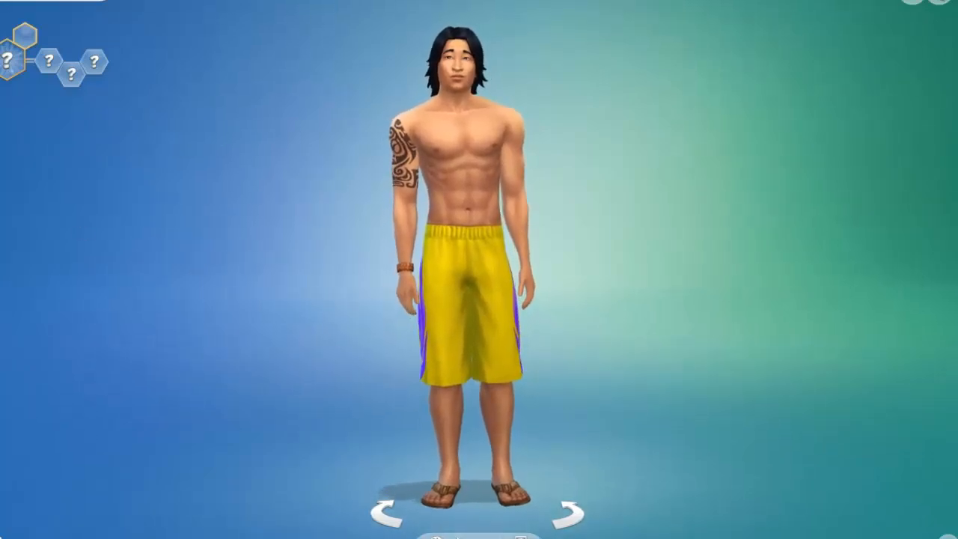
{"action": "key", "text": "super"}
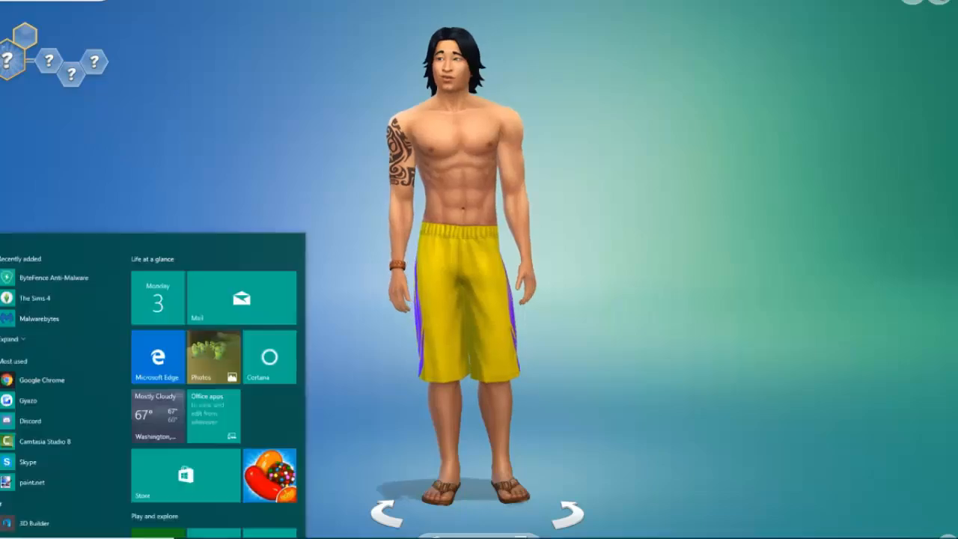
{"action": "key", "text": "alt+Tab"}
Open the Sims 4 downloads section of the Mod The Sims site
{"action": "scroll", "coordinate": [311, 222], "scroll_direction": "up", "scroll_amount": 5}
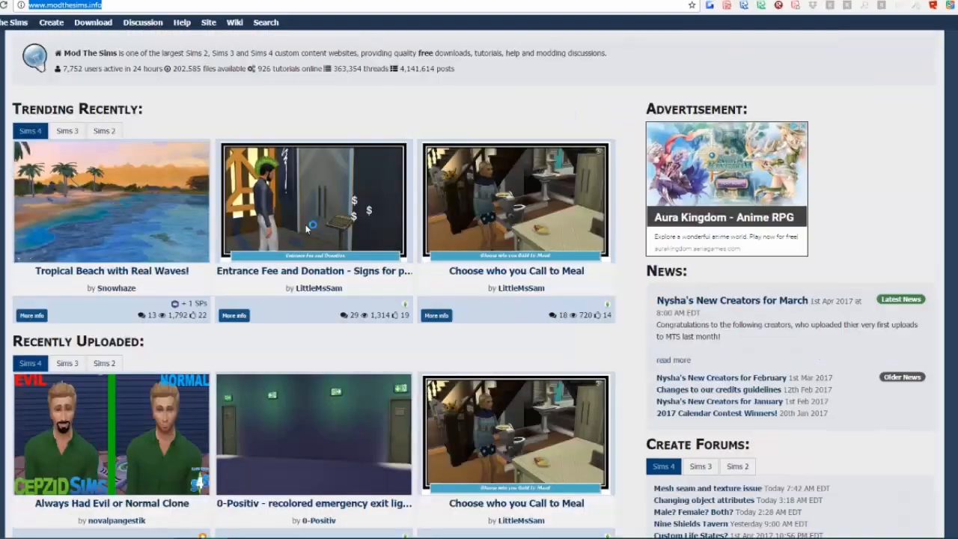
{"action": "scroll", "coordinate": [305, 228], "scroll_direction": "up", "scroll_amount": 2}
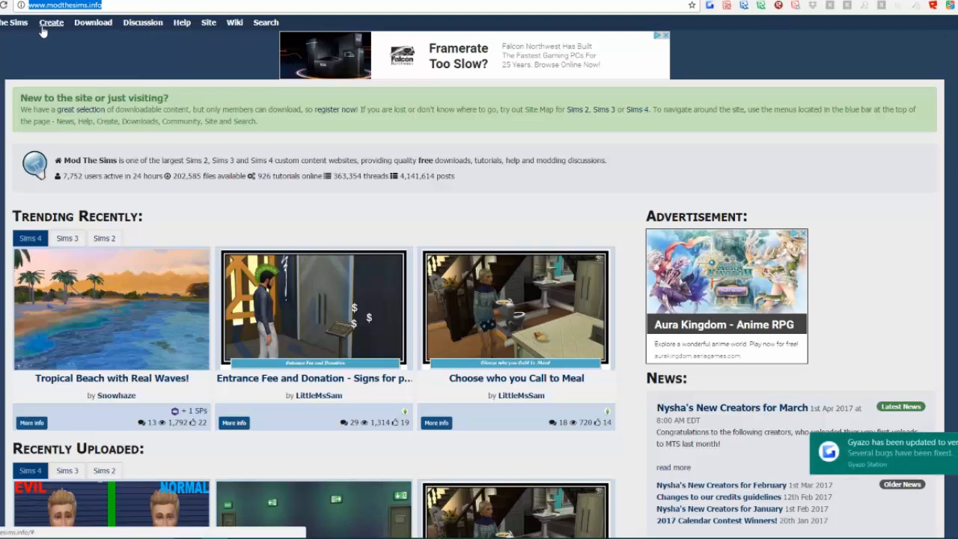
{"action": "left_click", "coordinate": [88, 28]}
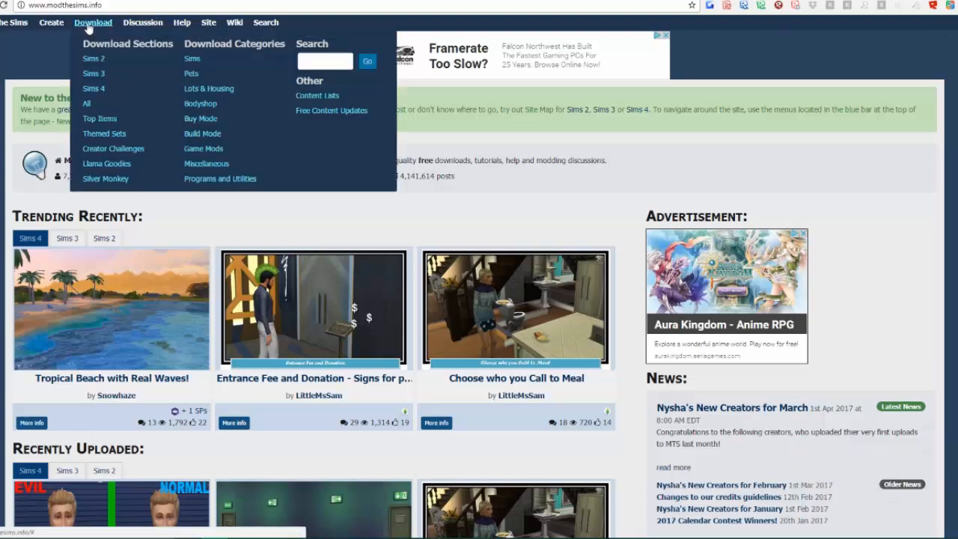
{"action": "left_click", "coordinate": [94, 89]}
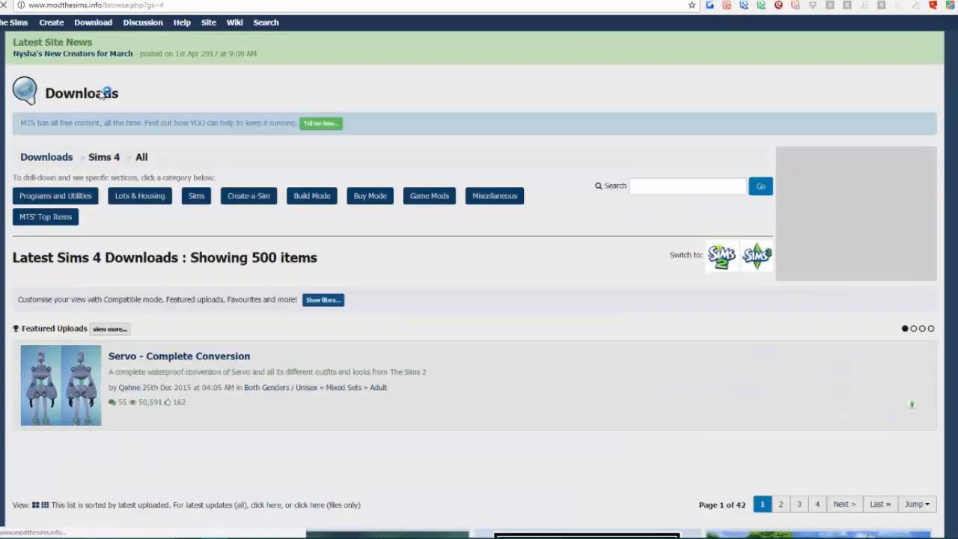
Search the Sims 4 downloads for "CAS" and look through the results
{"action": "left_click", "coordinate": [679, 194]}
{"action": "type", "text": "c"}
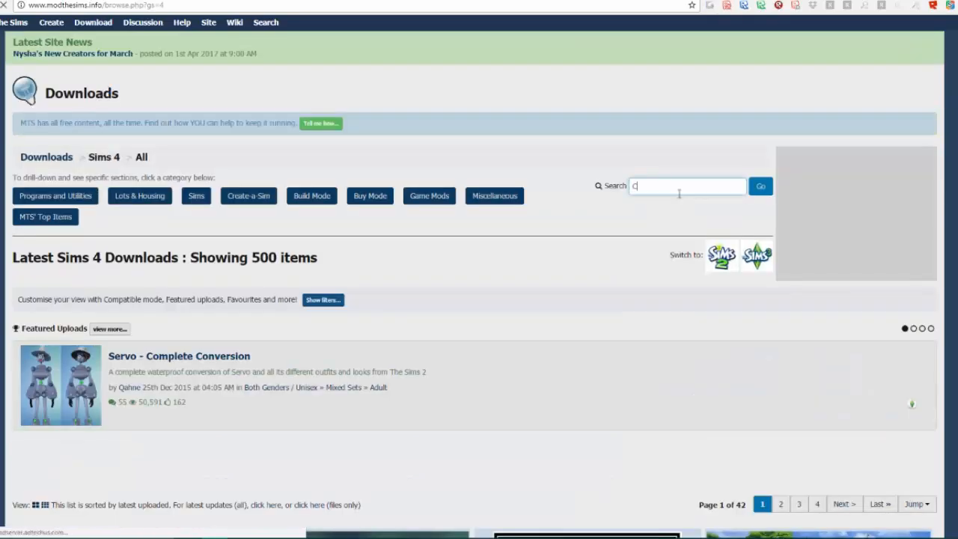
{"action": "type", "text": "AS"}
{"action": "key", "text": "Return"}
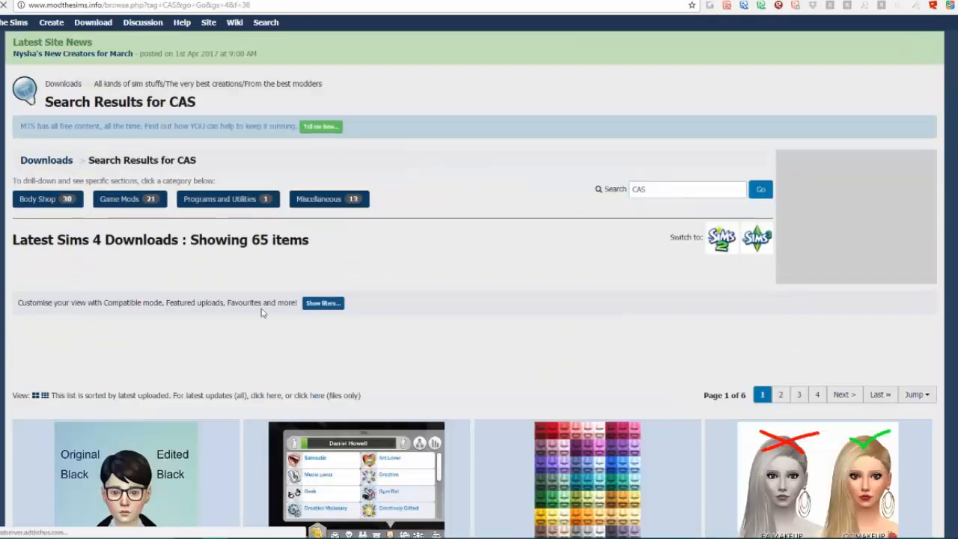
{"action": "scroll", "coordinate": [262, 312], "scroll_direction": "down", "scroll_amount": 4}
{"action": "scroll", "coordinate": [454, 366], "scroll_direction": "down", "scroll_amount": 3}
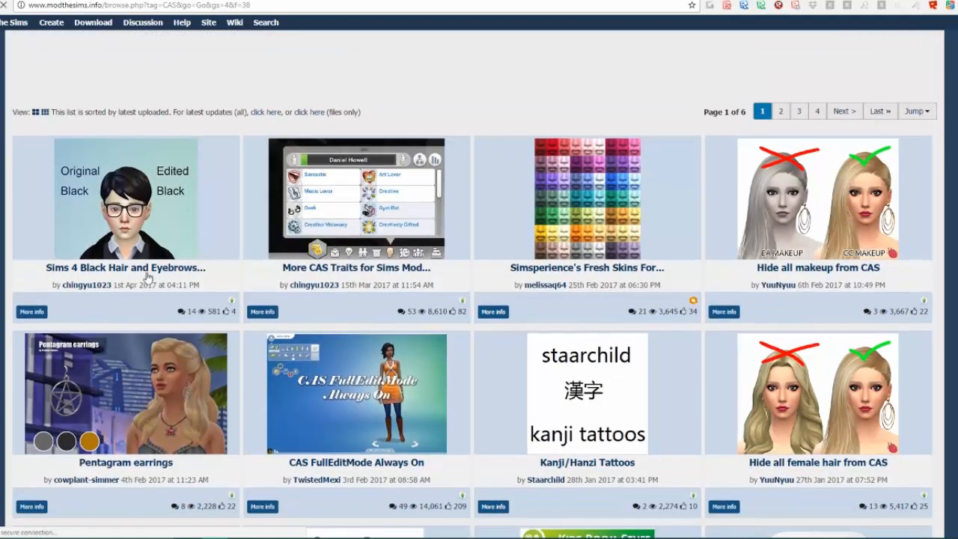
{"action": "scroll", "coordinate": [454, 365], "scroll_direction": "up", "scroll_amount": 6}
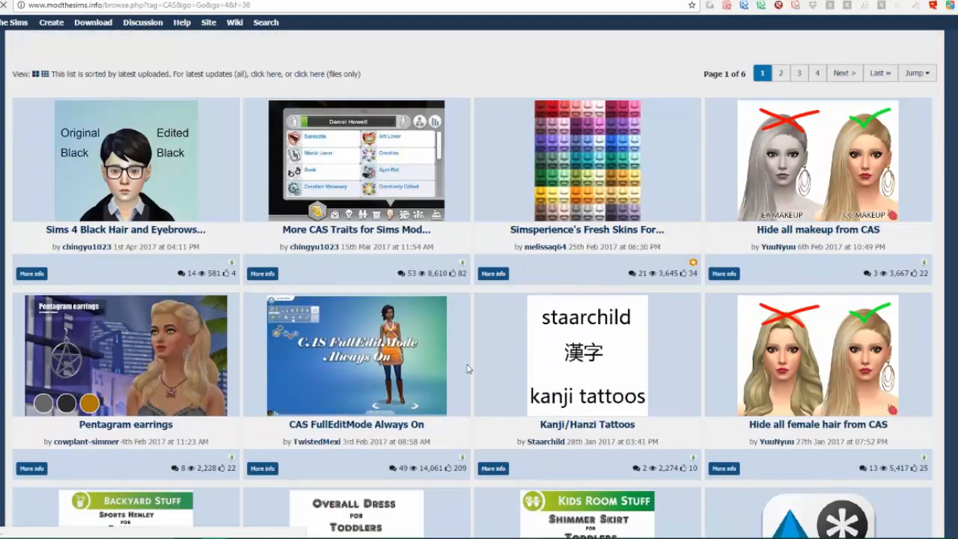
Extend the download search to "CAS wallpaper" and run it
{"action": "left_click", "coordinate": [672, 187]}
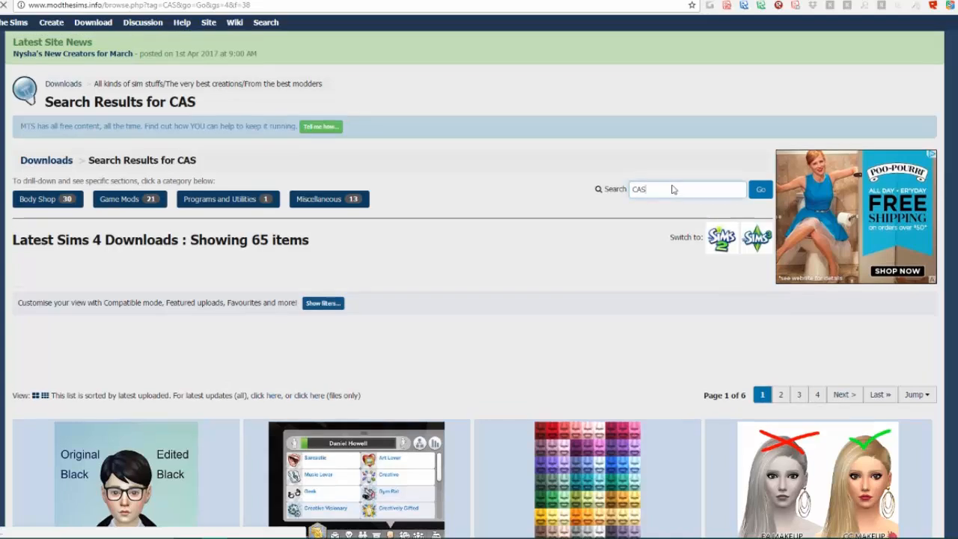
{"action": "type", "text": "wa"}
{"action": "type", "text": "llpa"}
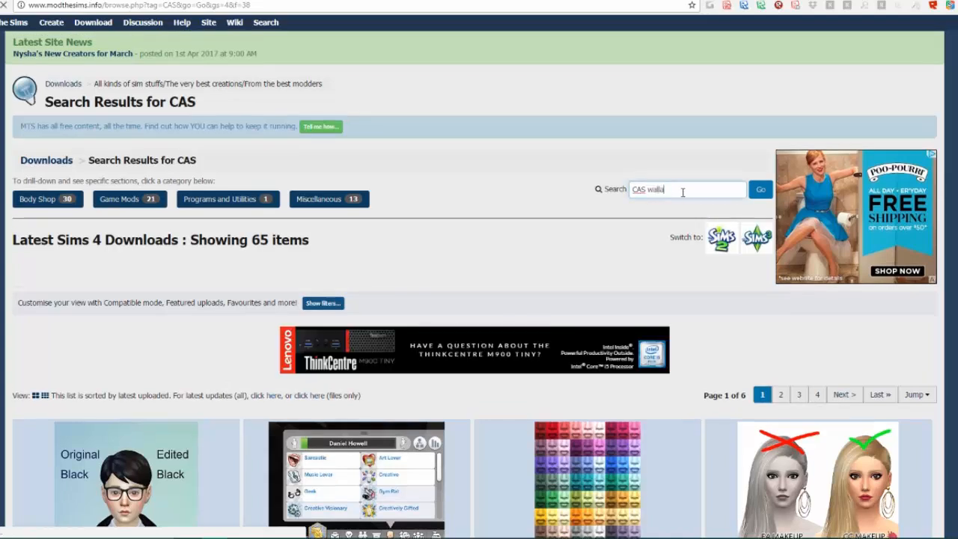
{"action": "key", "text": "BackSpace"}
{"action": "type", "text": "paper"}
{"action": "key", "text": "Return"}
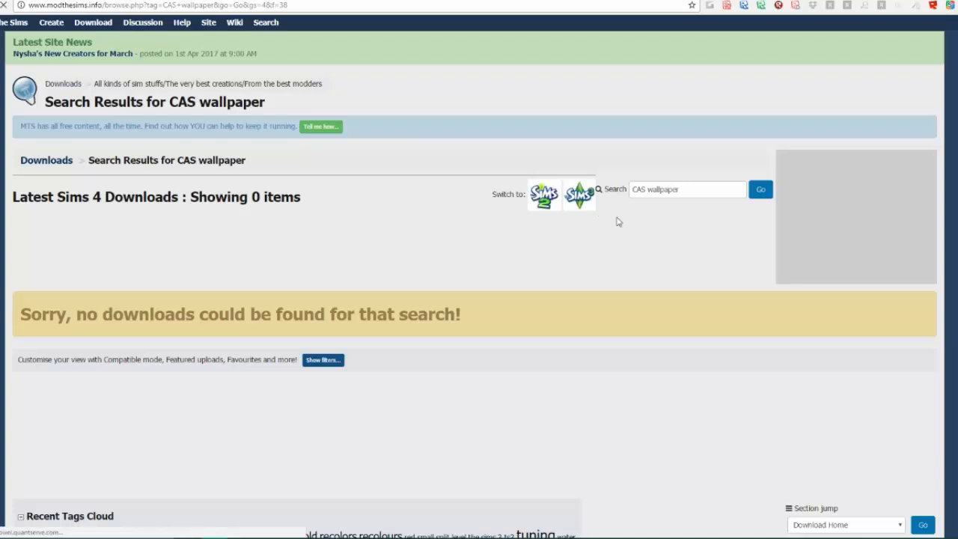
Search the Sims 4 downloads for "cas background" and view the listed items
{"action": "double_click", "coordinate": [646, 196]}
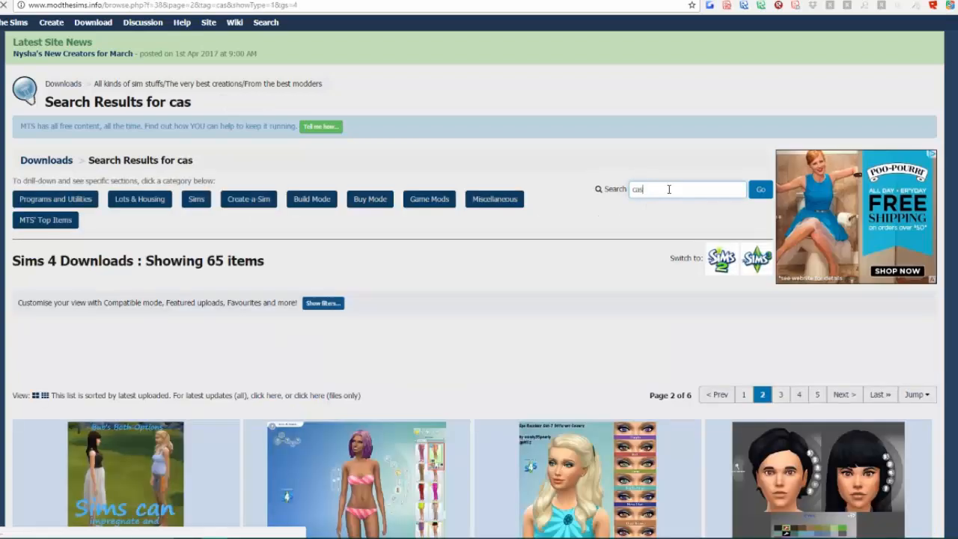
{"action": "type", "text": "background"}
{"action": "key", "text": "Return"}
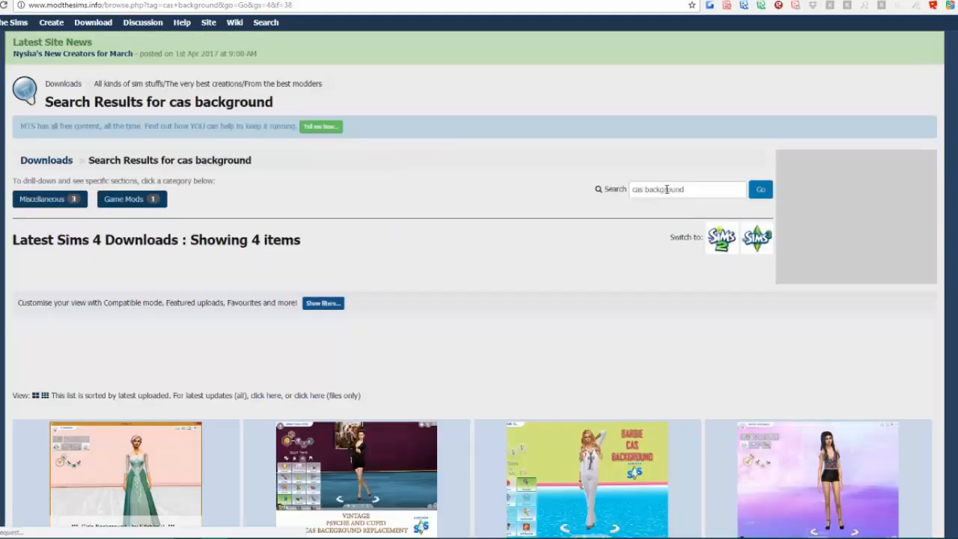
{"action": "scroll", "coordinate": [913, 416], "scroll_direction": "down", "scroll_amount": 5}
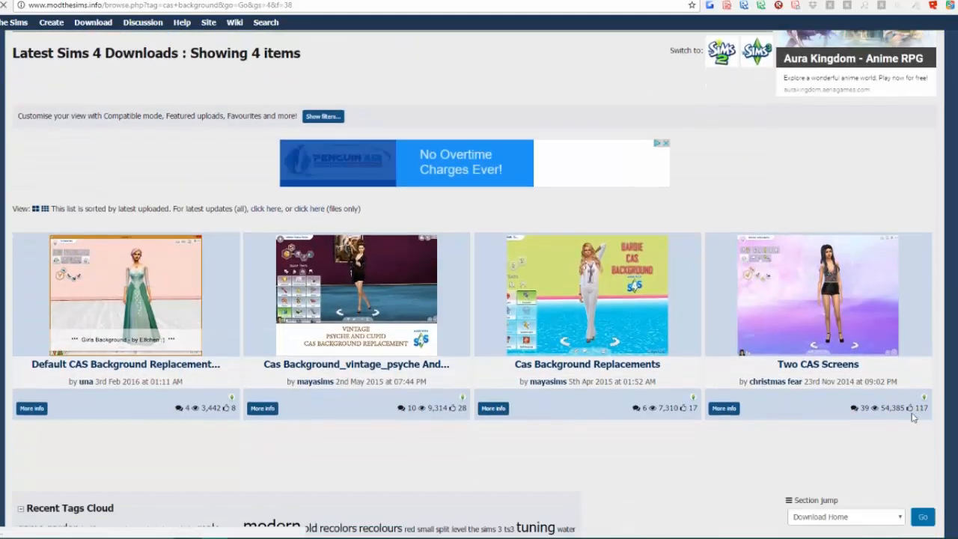
{"action": "scroll", "coordinate": [913, 417], "scroll_direction": "down", "scroll_amount": 2}
Search the web for "cas white background sims 4" and open the LUUMIASIMS page "Custom CAS Backgrounds (19 flavours!)"
{"action": "left_click", "coordinate": [158, 5]}
{"action": "type", "text": "C"}
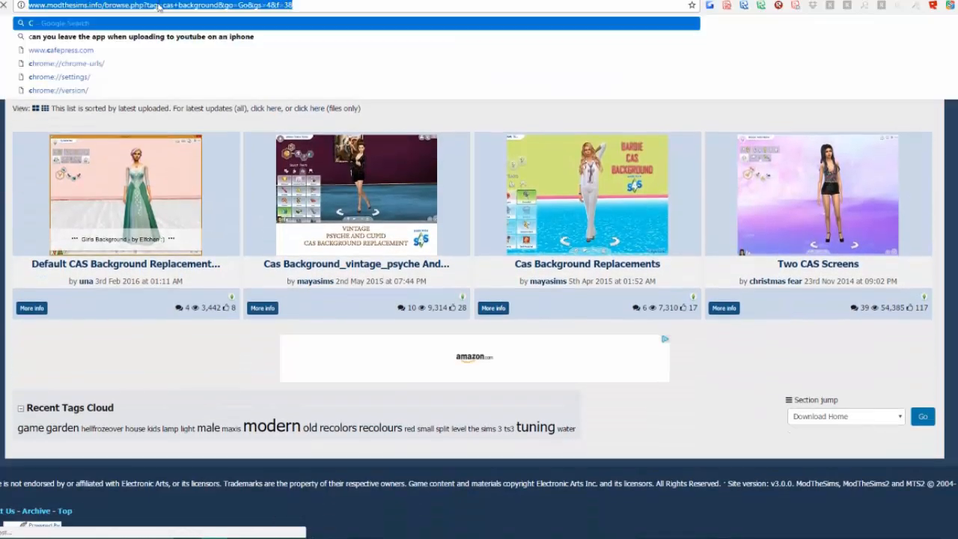
{"action": "type", "text": "AS"}
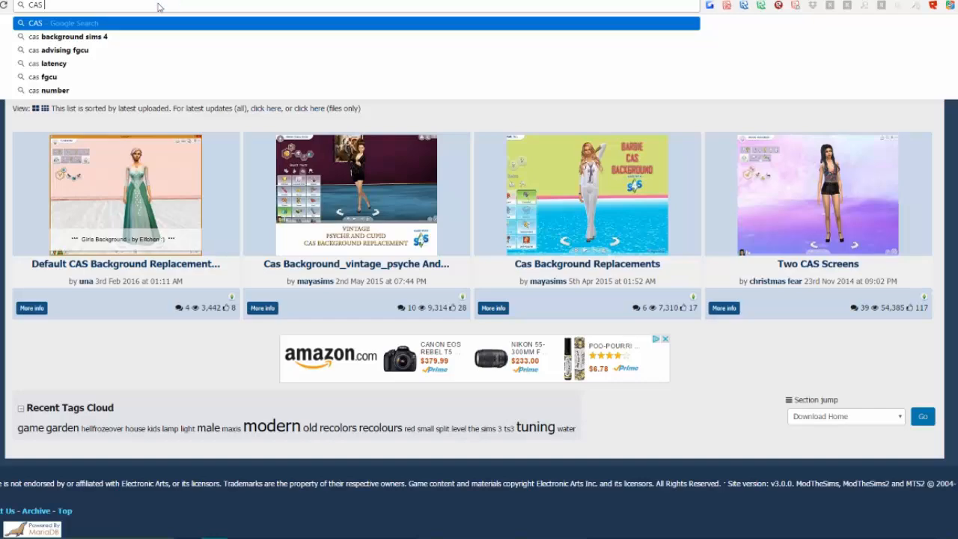
{"action": "type", "text": "white"}
{"action": "key", "text": "Return"}
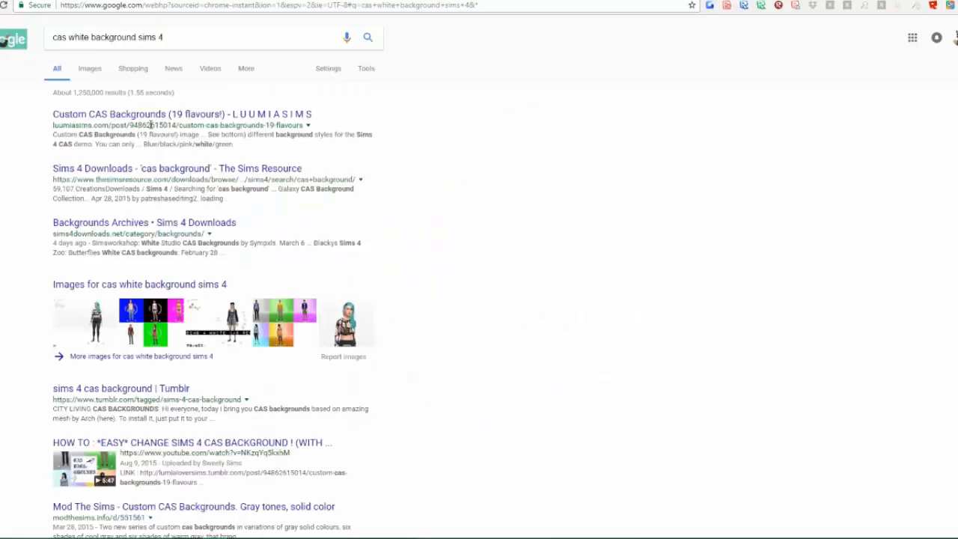
{"action": "left_click", "coordinate": [152, 117]}
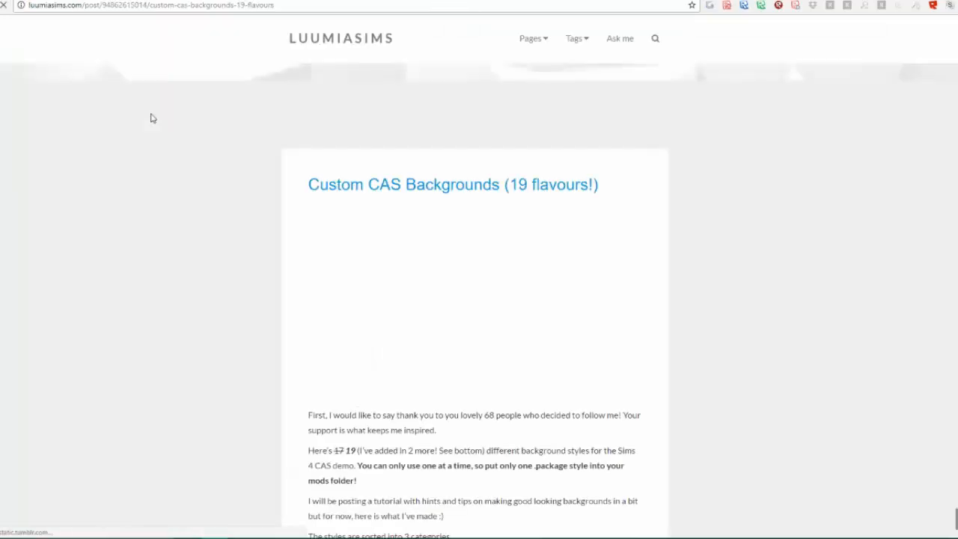
Look through the background styles, blob remover instructions and download section of the Custom CAS Backgrounds post
{"action": "scroll", "coordinate": [230, 388], "scroll_direction": "down", "scroll_amount": 3}
{"action": "scroll", "coordinate": [231, 388], "scroll_direction": "up", "scroll_amount": 3}
{"action": "scroll", "coordinate": [231, 387], "scroll_direction": "down", "scroll_amount": 3}
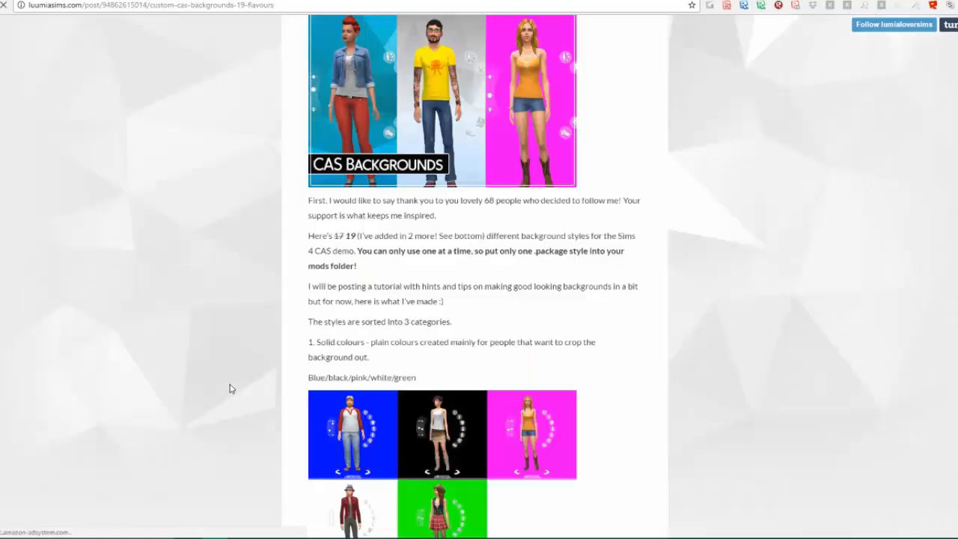
{"action": "scroll", "coordinate": [279, 476], "scroll_direction": "down", "scroll_amount": 6}
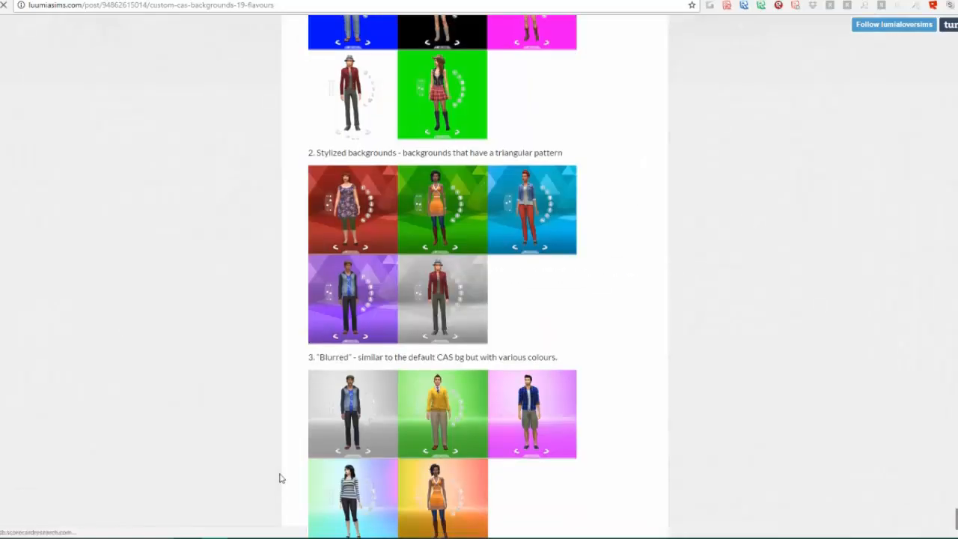
{"action": "scroll", "coordinate": [281, 478], "scroll_direction": "down", "scroll_amount": 12}
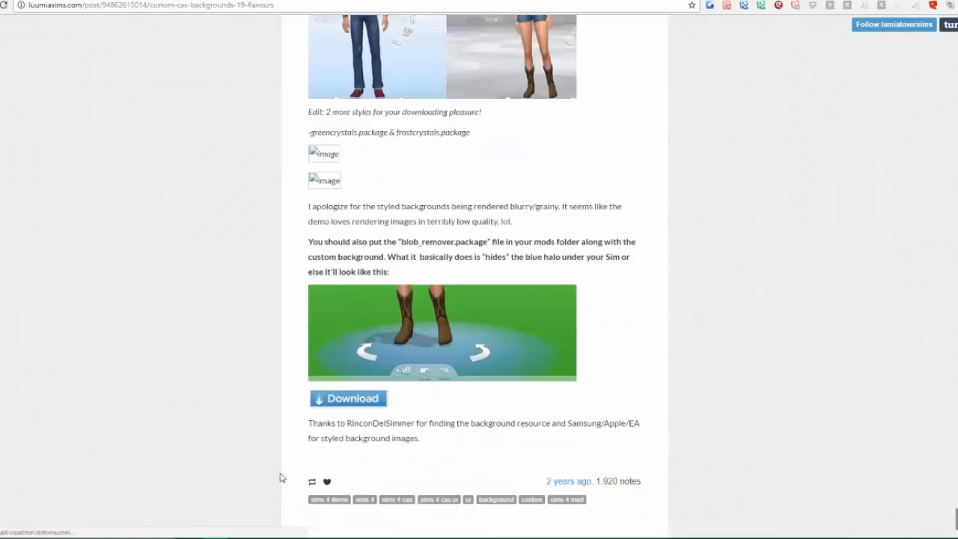
{"action": "scroll", "coordinate": [281, 477], "scroll_direction": "down", "scroll_amount": 6}
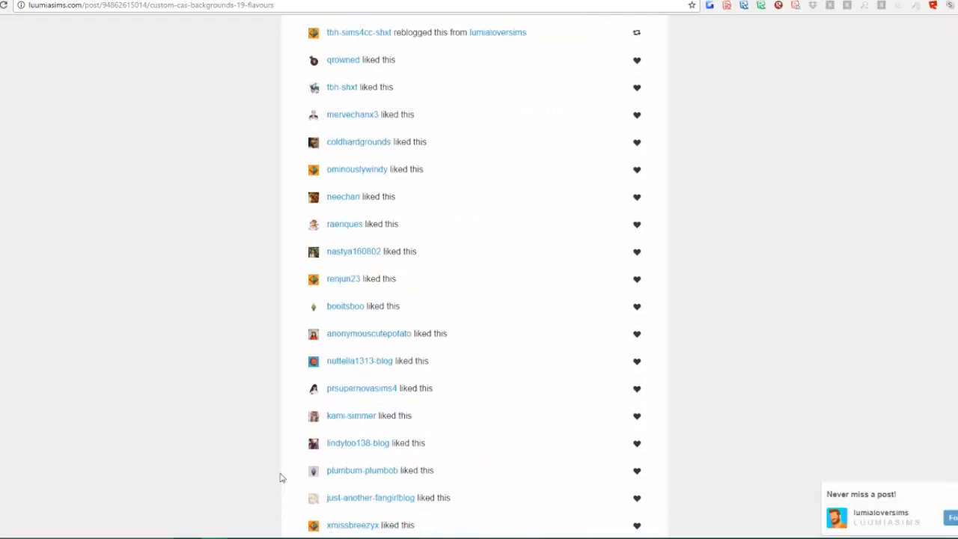
{"action": "scroll", "coordinate": [280, 477], "scroll_direction": "up", "scroll_amount": 20}
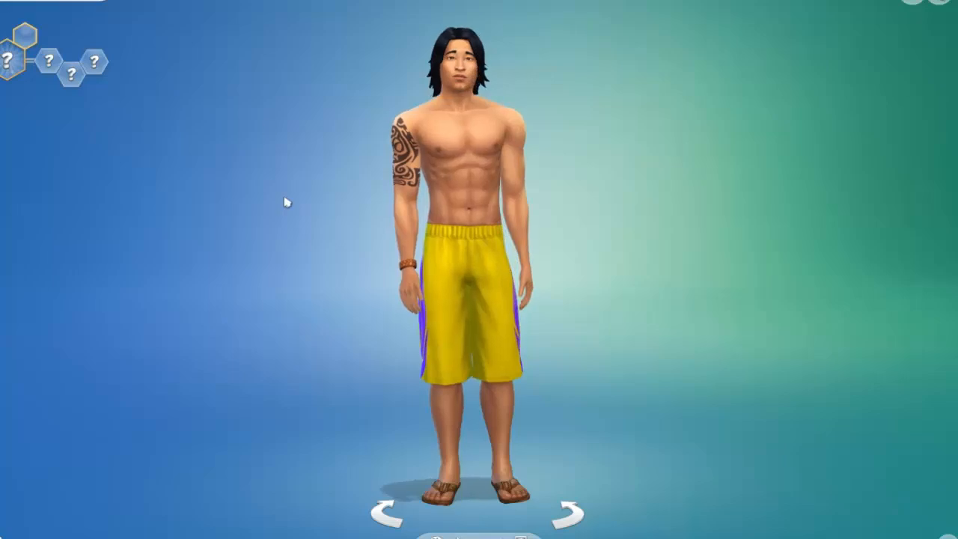
Switch to The Sims 4, capture a close-up of the Sim's head and shoulders, and copy that screenshot from the photo viewer
{"action": "scroll", "coordinate": [719, 324], "scroll_direction": "up", "scroll_amount": 5}
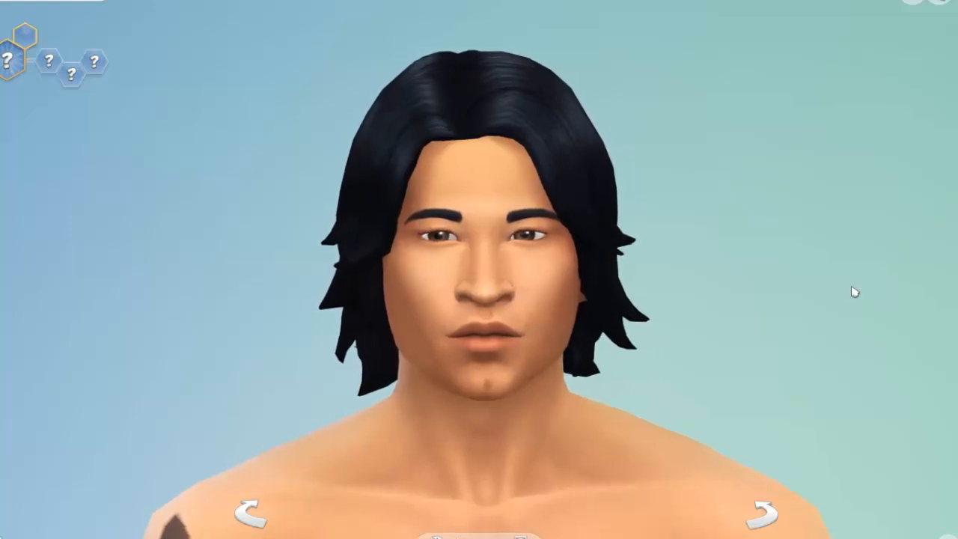
{"action": "key", "text": "c"}
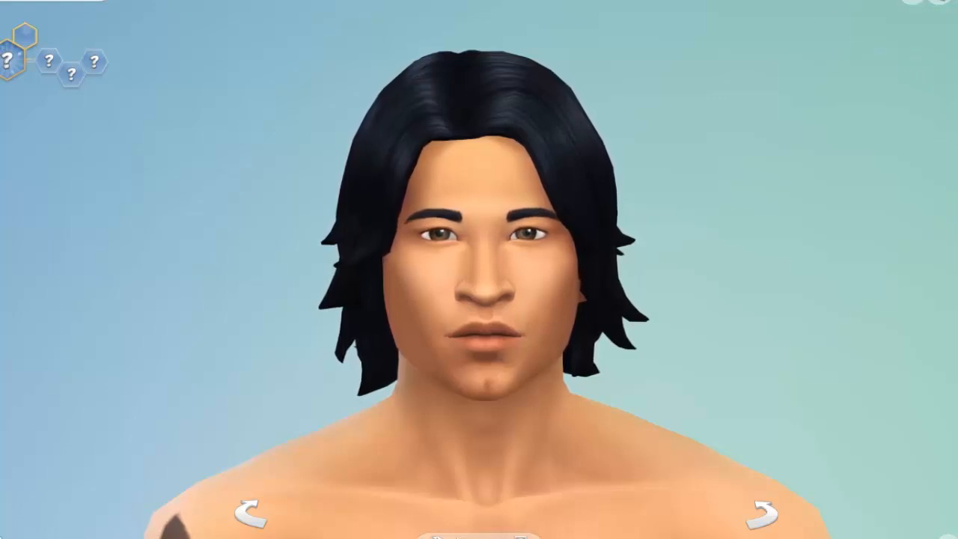
{"action": "key", "text": "super"}
{"action": "left_click", "coordinate": [266, 511]}
{"action": "right_click", "coordinate": [498, 439]}
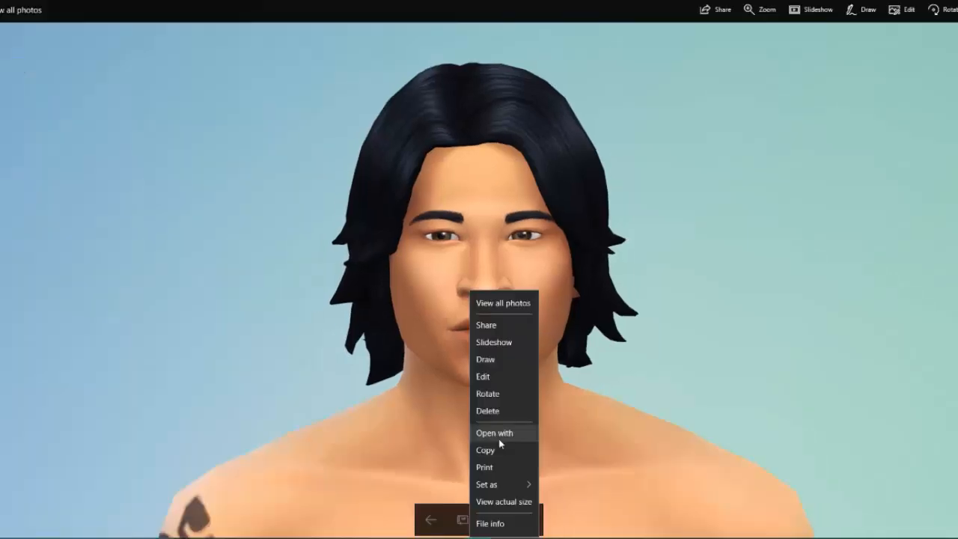
{"action": "right_click", "coordinate": [319, 182]}
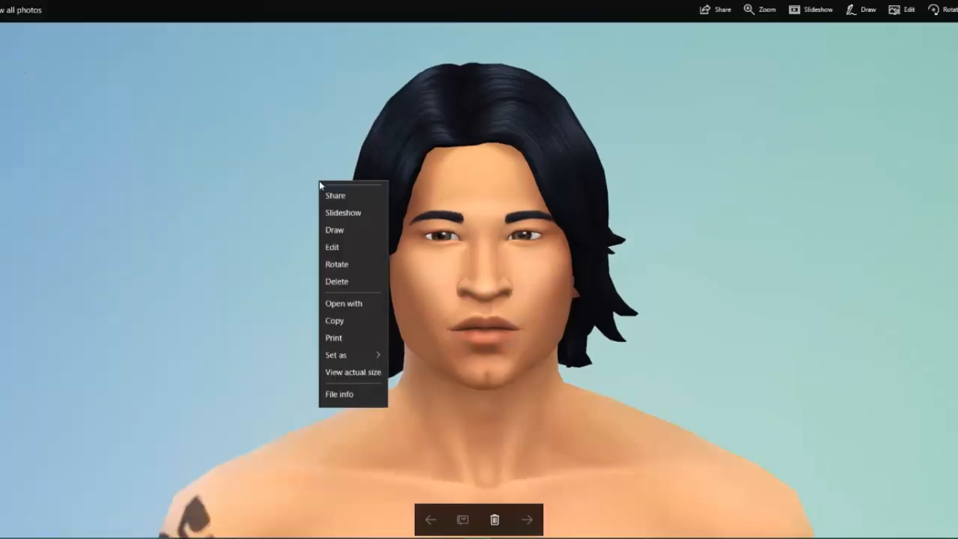
{"action": "left_click", "coordinate": [358, 335]}
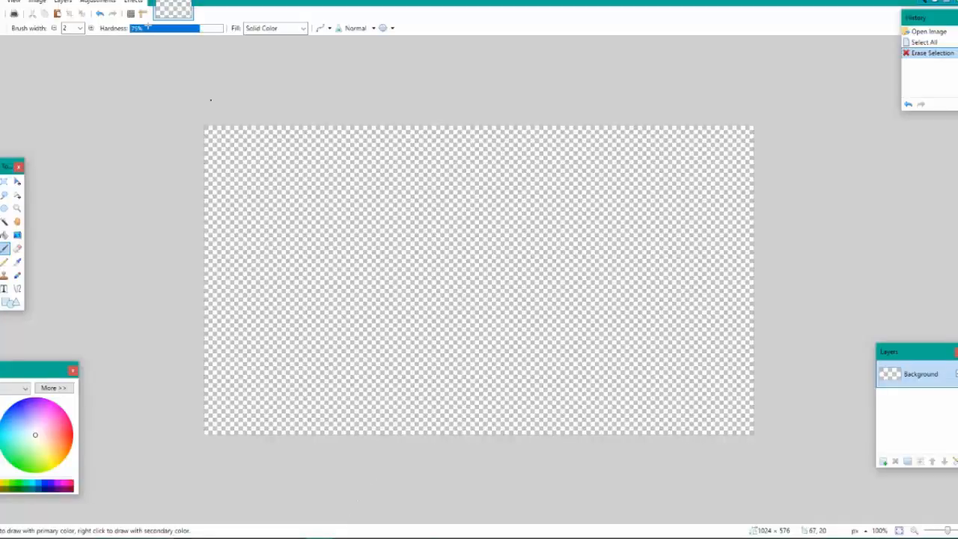
Create a new 1920 × 1080 pixel image in paint.net and paste the copied Sim screenshot into it
{"action": "key", "text": "ctrl+n"}
{"action": "left_click", "coordinate": [468, 331]}
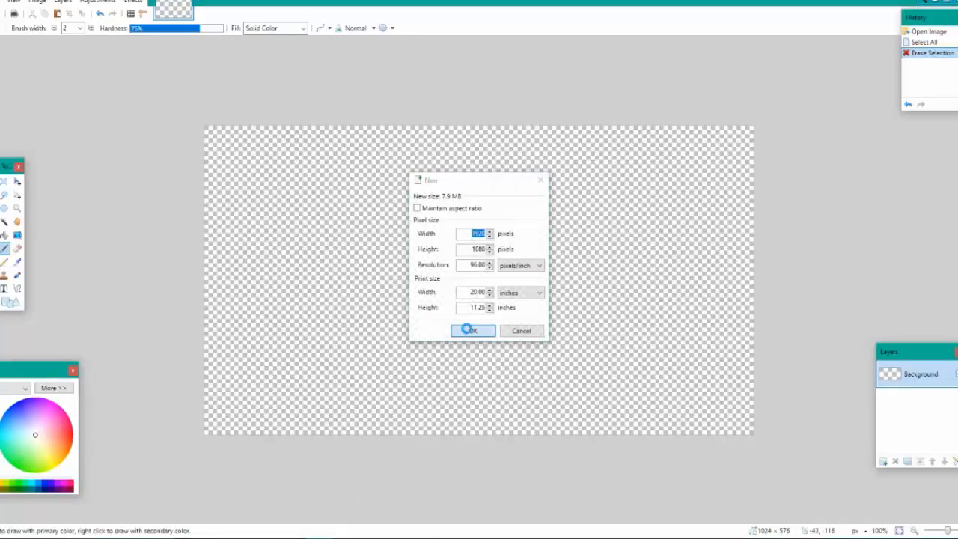
{"action": "key", "text": "ctrl+v"}
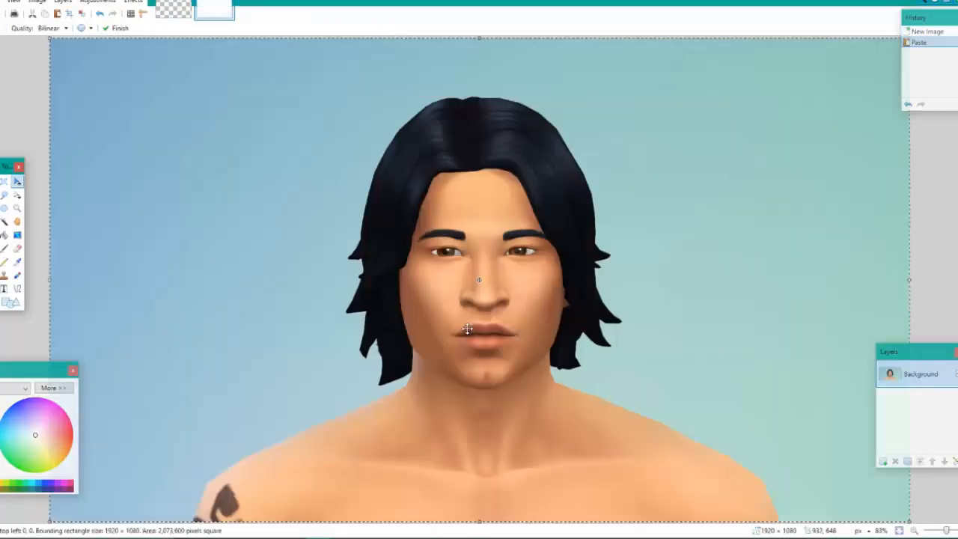
{"action": "left_click", "coordinate": [173, 10]}
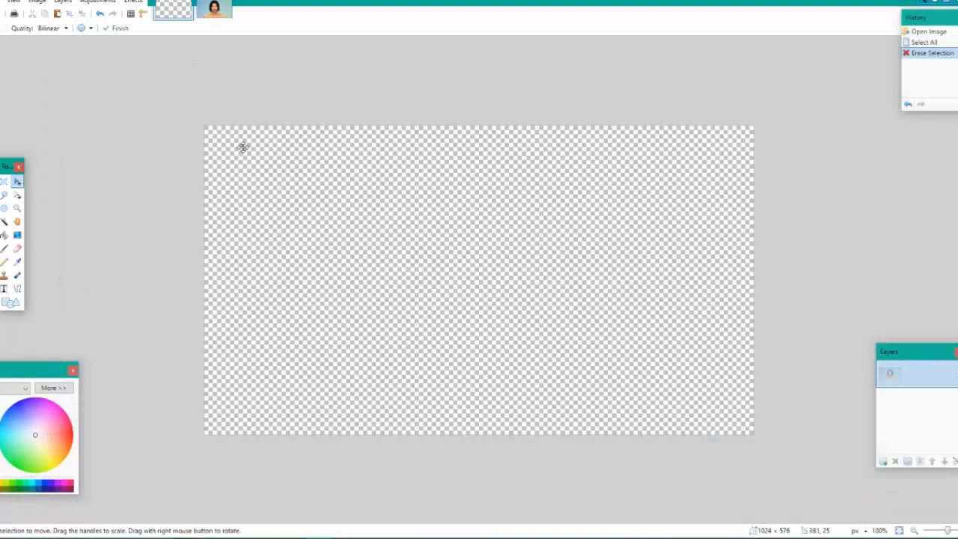
{"action": "key", "text": "ctrl+a"}
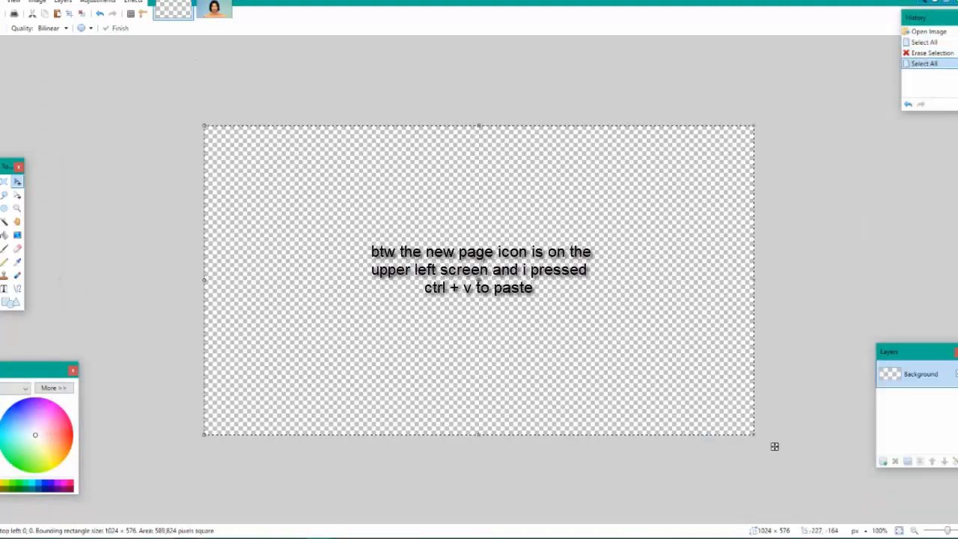
{"action": "left_click", "coordinate": [2, 2]}
{"action": "left_click", "coordinate": [2, 1]}
{"action": "left_click", "coordinate": [1, 1]}
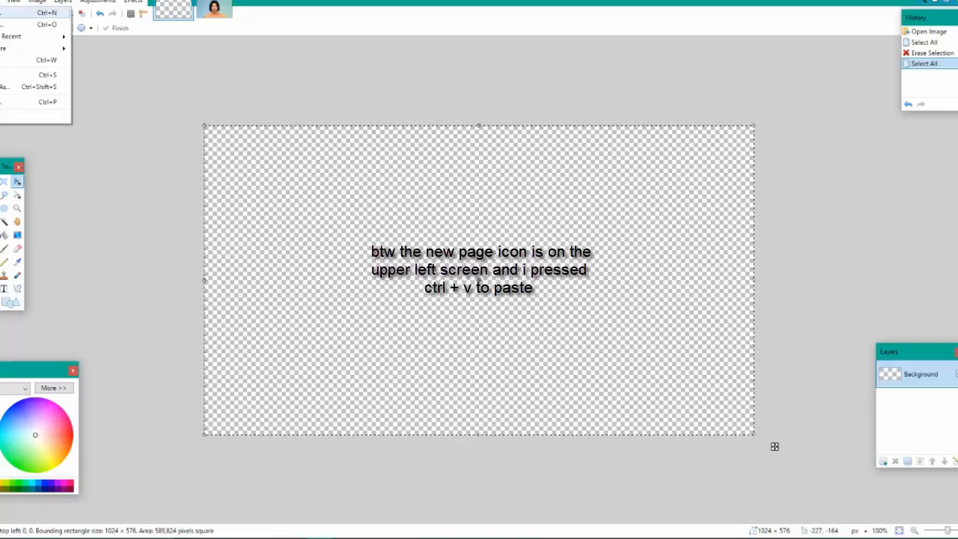
{"action": "left_click", "coordinate": [10, 12]}
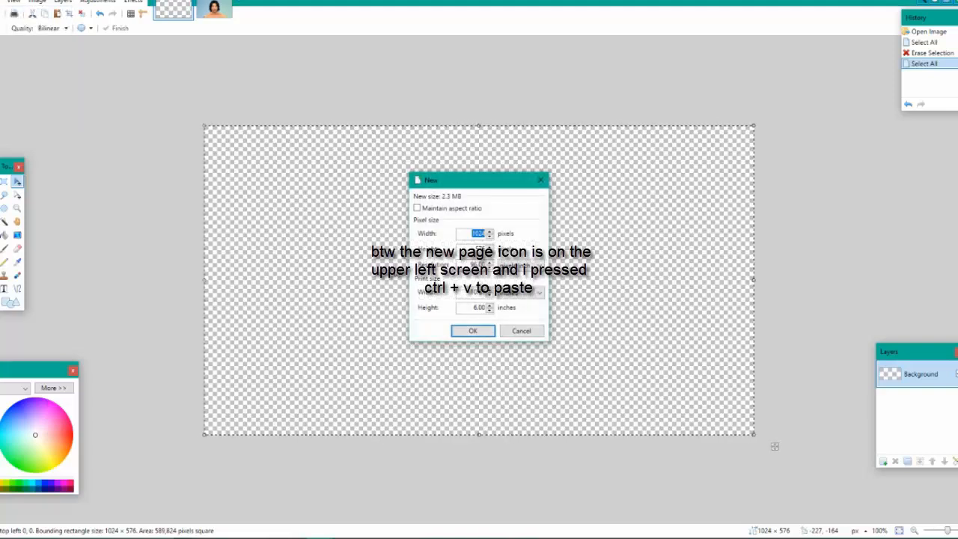
{"action": "left_click", "coordinate": [475, 234]}
{"action": "left_click_drag", "start_coordinate": [473, 249], "coordinate": [490, 249]}
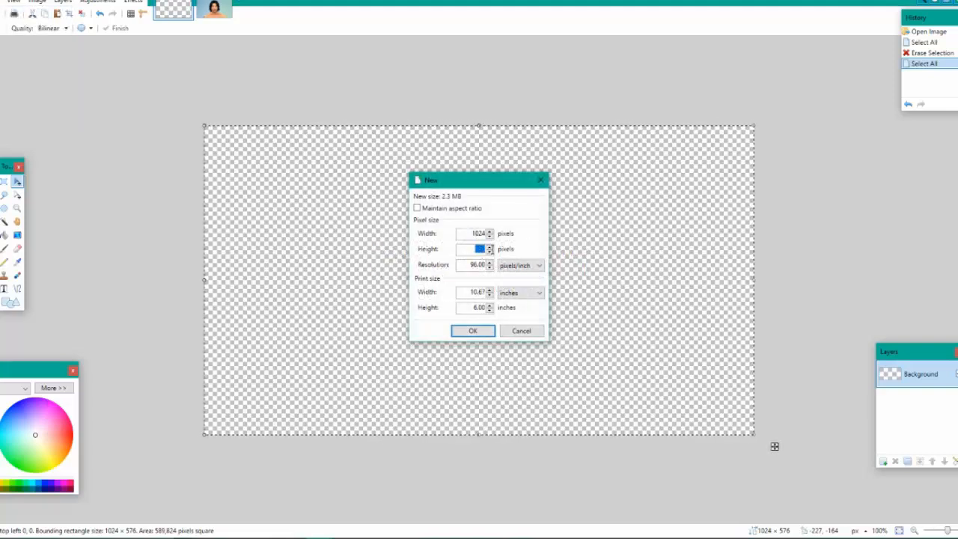
{"action": "left_click", "coordinate": [506, 332]}
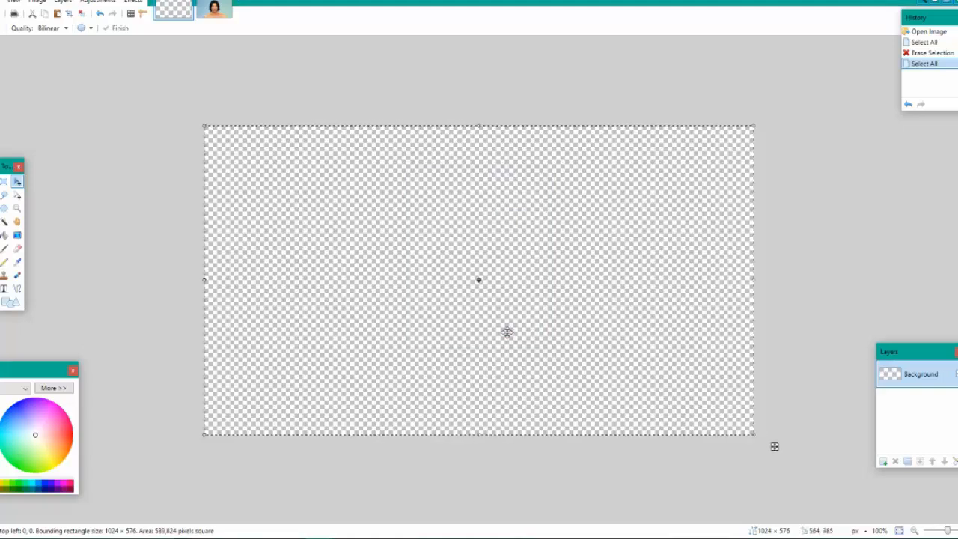
{"action": "key", "text": "ctrl+d"}
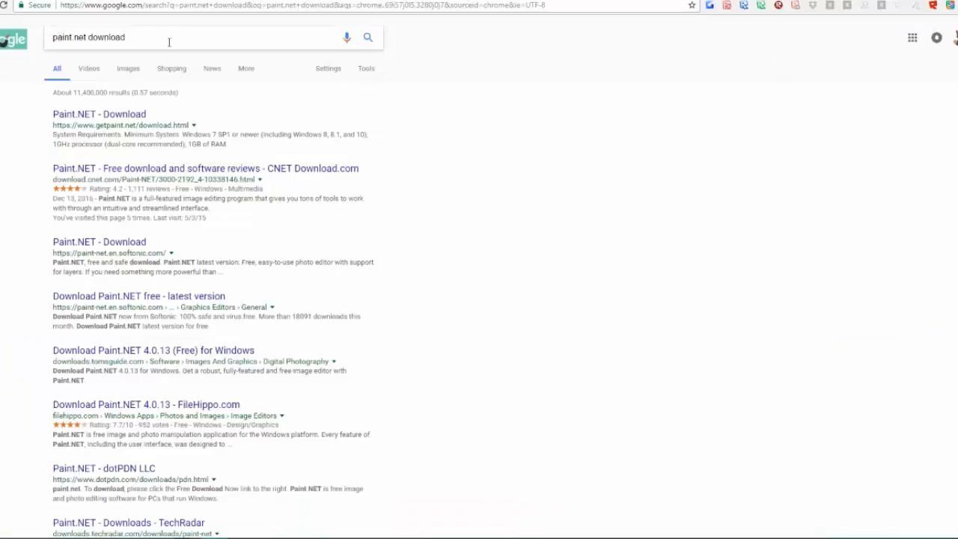
Switch to the browser and open the Softonic Paint.NET download page from the search results
{"action": "left_click", "coordinate": [120, 249]}
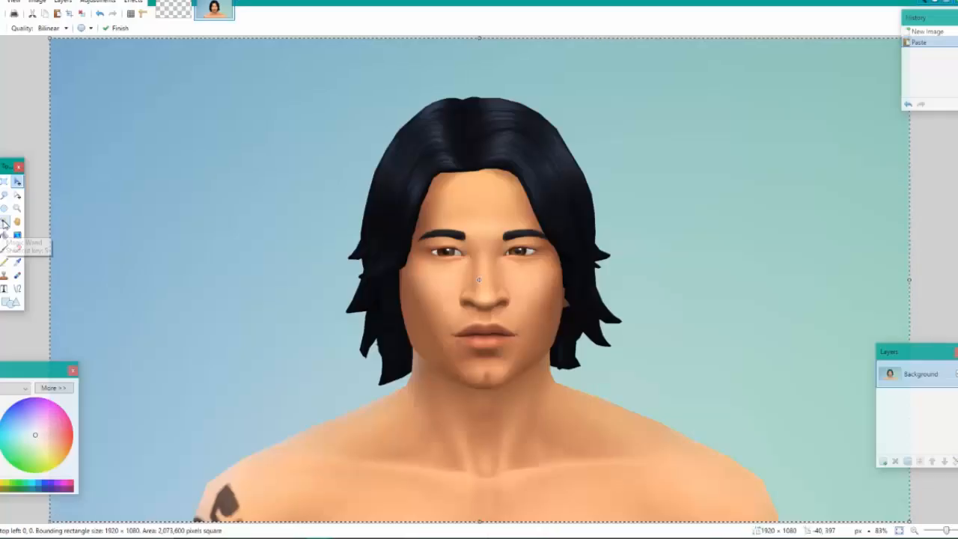
Back in paint.net, select the blue-green backdrop around the Sim with the Magic Wand at 29% tolerance and delete it
{"action": "left_click", "coordinate": [4, 222]}
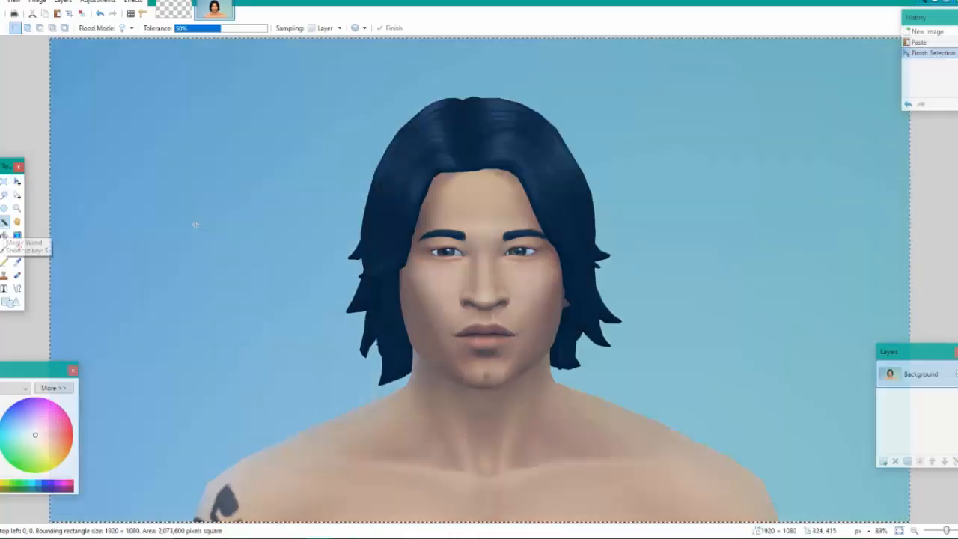
{"action": "left_click", "coordinate": [196, 226]}
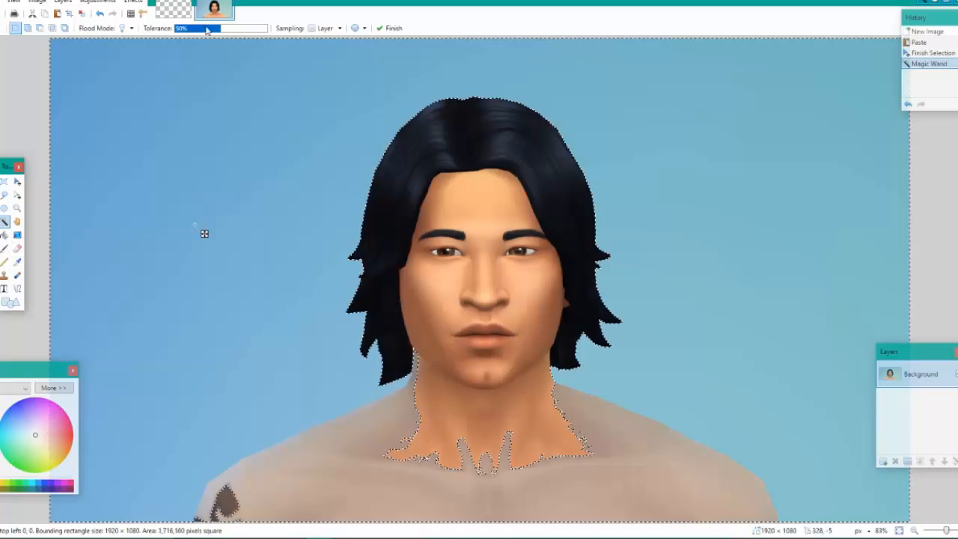
{"action": "left_click_drag", "start_coordinate": [221, 31], "coordinate": [201, 36]}
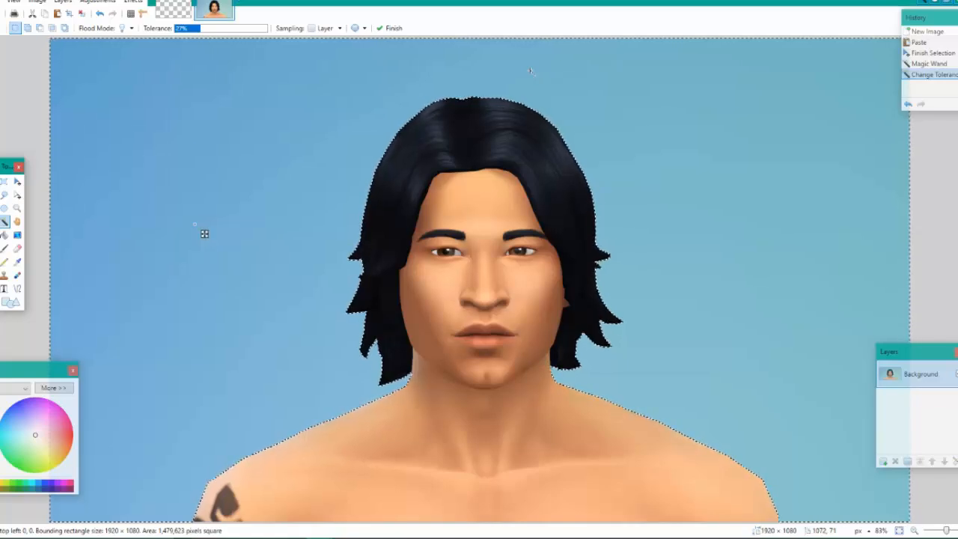
{"action": "left_click", "coordinate": [202, 31]}
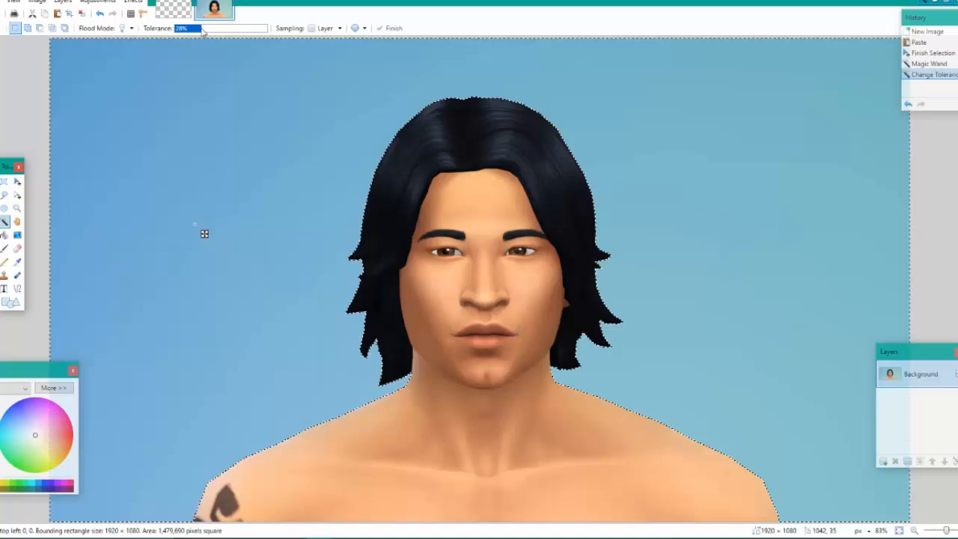
{"action": "key", "text": "Delete"}
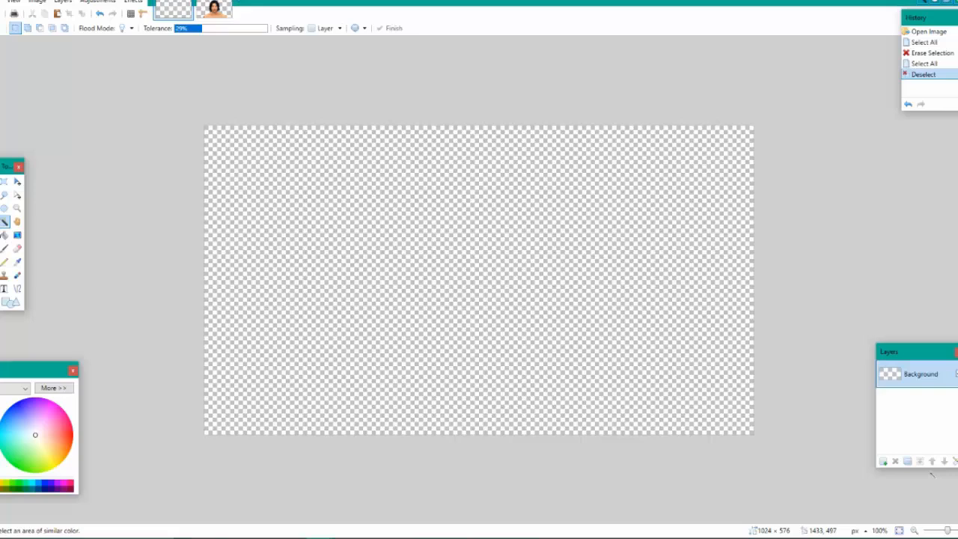
Add a new layer to the blank 1024 × 576 image, try pasting the cut-out Sim at the existing canvas size, and undo the paste
{"action": "key", "text": "ctrl+shift+v"}
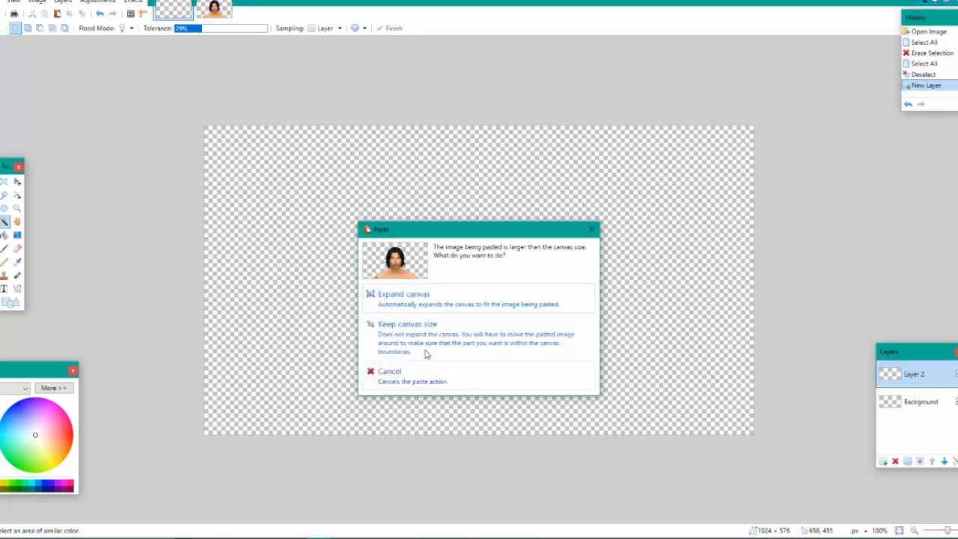
{"action": "left_click", "coordinate": [425, 353]}
{"action": "left_click", "coordinate": [100, 15]}
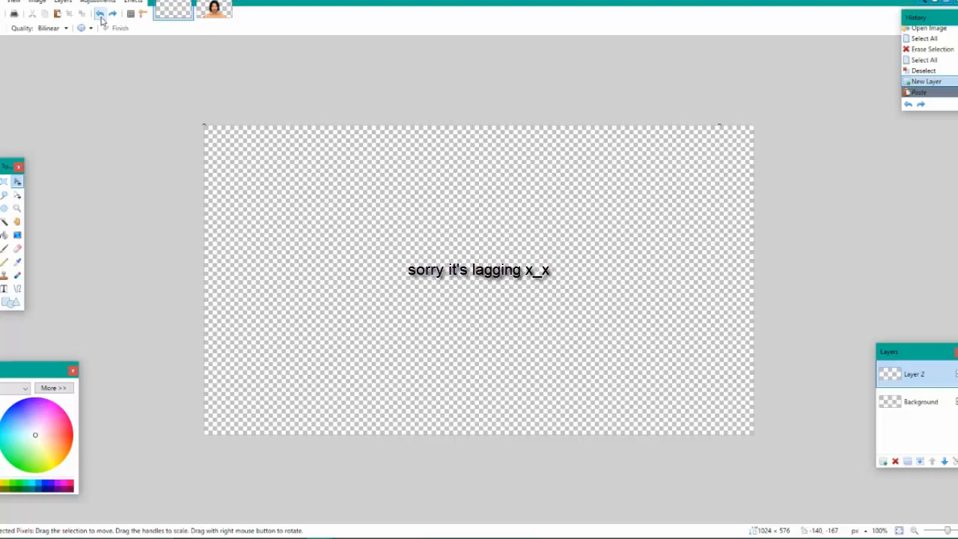
Paste the cut-out Sim into Layer 2 of the 1024 × 576 image, keeping the canvas size
{"action": "left_click", "coordinate": [916, 530]}
{"action": "left_click", "coordinate": [916, 531]}
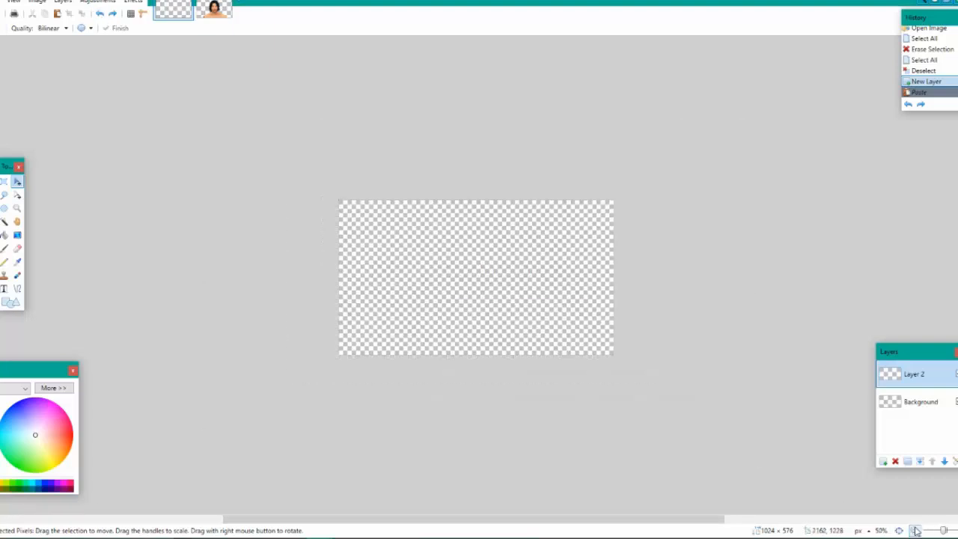
{"action": "key", "text": "ctrl+v"}
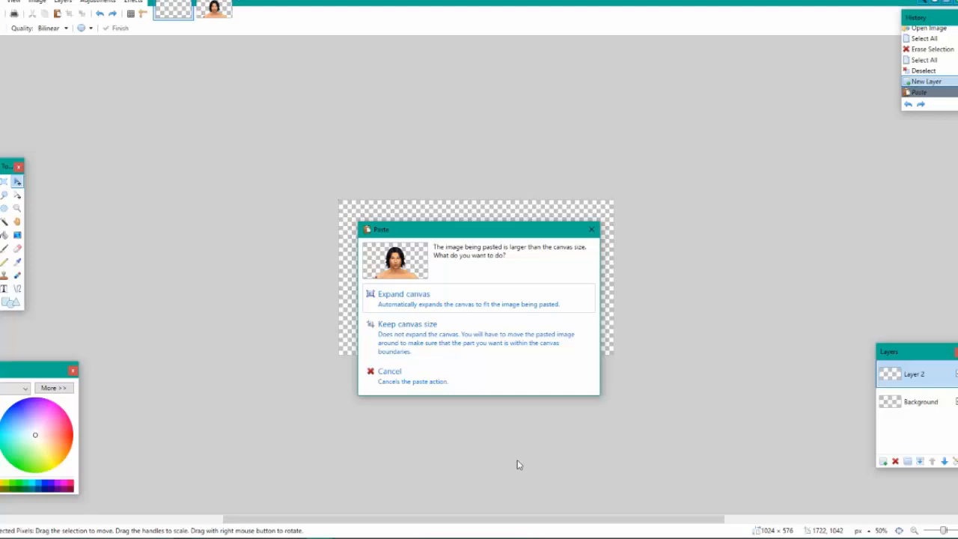
{"action": "left_click", "coordinate": [470, 341]}
Scale the pasted Sim down to about the canvas size, center it horizontally with the shoulders at the lower edge, and deselect it
{"action": "left_click_drag", "start_coordinate": [684, 444], "coordinate": [576, 389]}
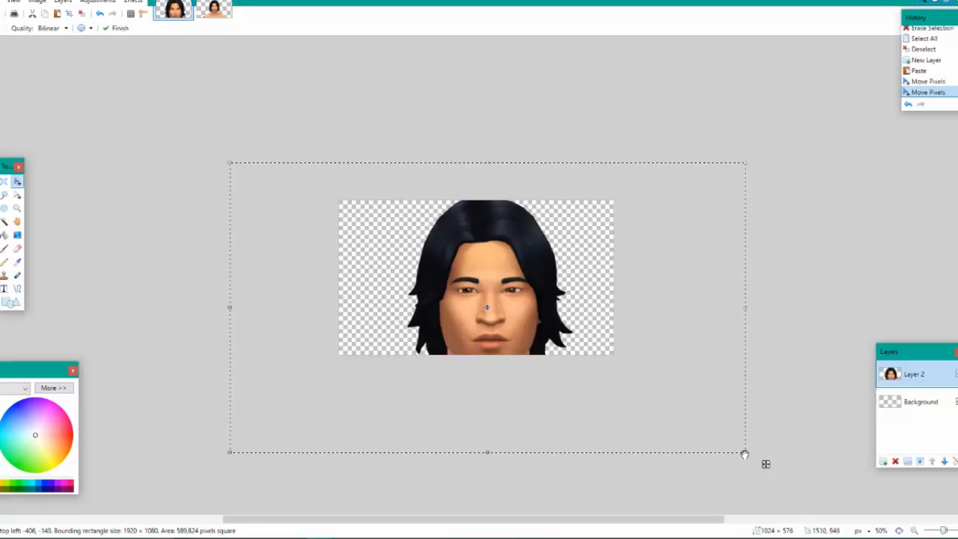
{"action": "left_click_drag", "start_coordinate": [744, 451], "coordinate": [612, 357]}
{"action": "left_click_drag", "start_coordinate": [429, 318], "coordinate": [500, 321]}
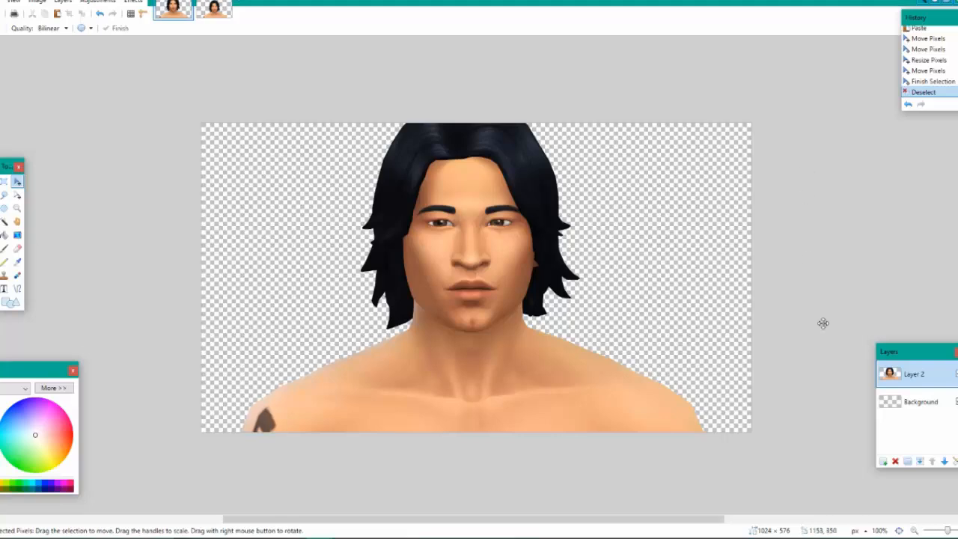
{"action": "key", "text": "ctrl+plus"}
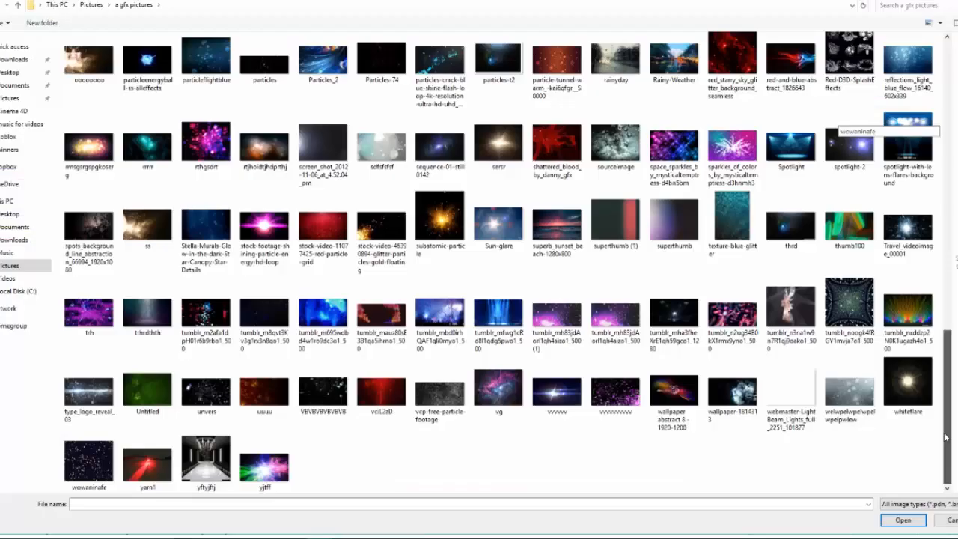
Open the blue particle image 339621 from the "a gfx pictures" folder and select the whole picture
{"action": "left_click_drag", "start_coordinate": [945, 438], "coordinate": [950, 129]}
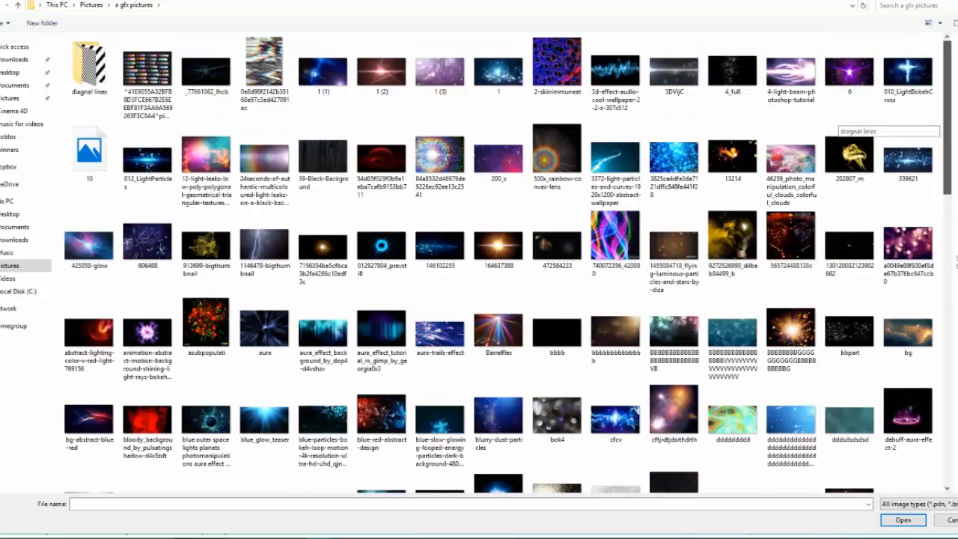
{"action": "left_click", "coordinate": [921, 153]}
{"action": "double_click", "coordinate": [921, 152]}
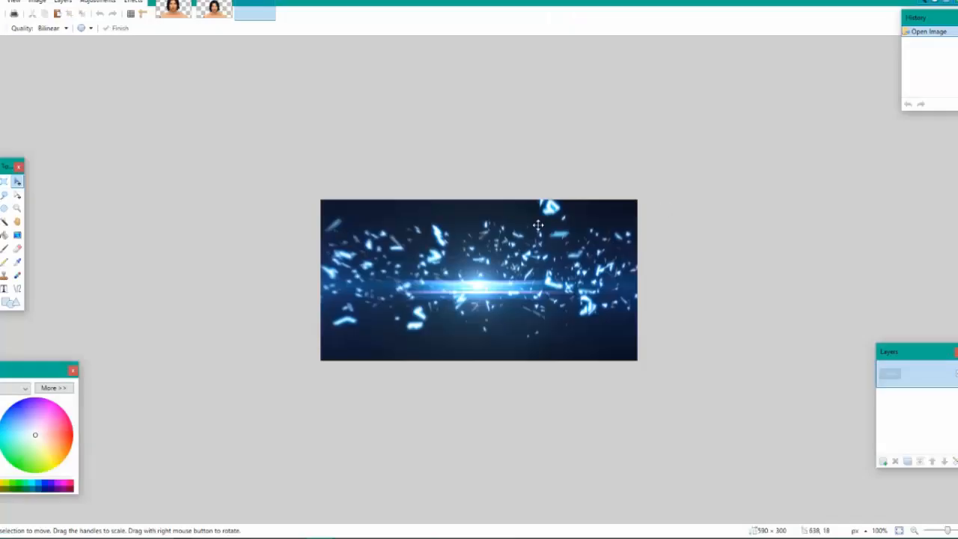
{"action": "key", "text": "ctrl+a"}
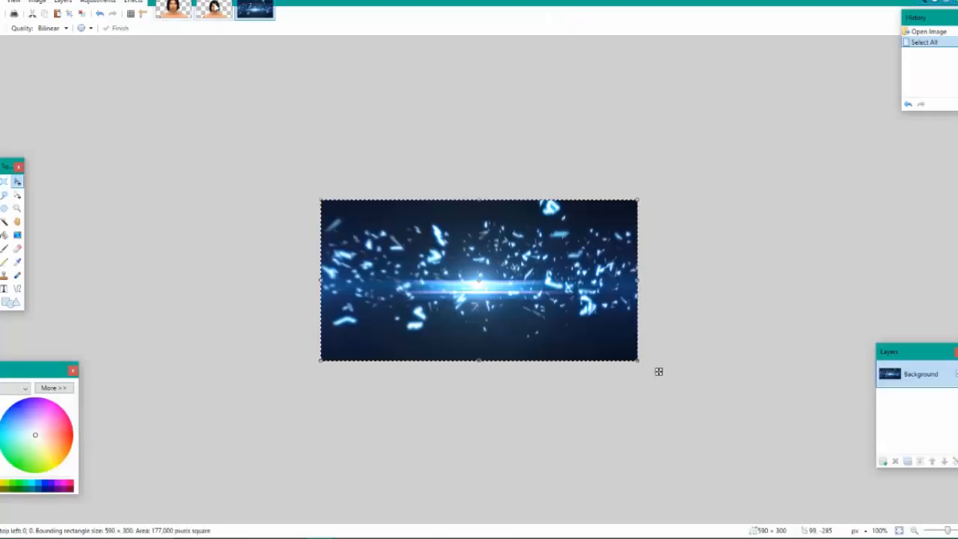
Paste the blue particle picture into a new layer above the Sim and enlarge it to about 1084 × 622 pixels
{"action": "key", "text": "ctrl+Tab"}
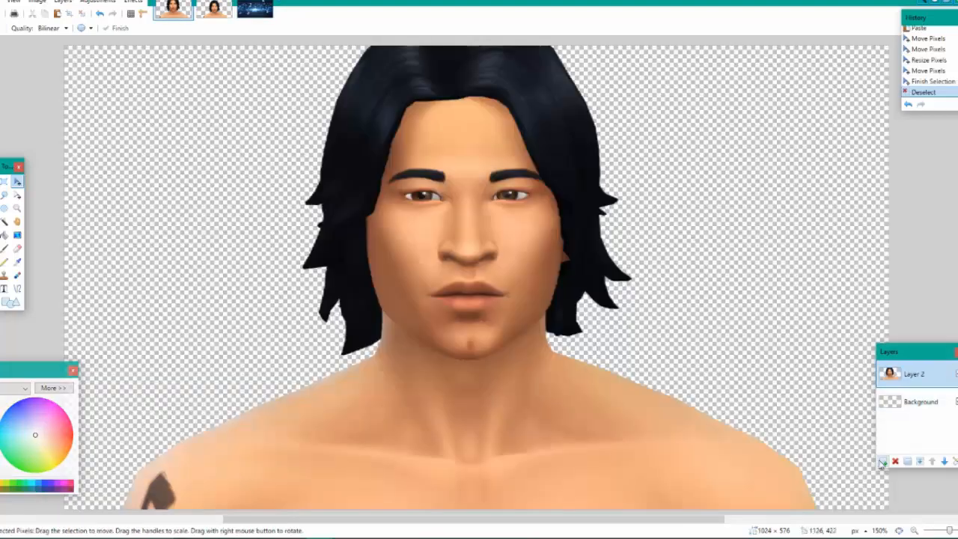
{"action": "left_click", "coordinate": [883, 462]}
{"action": "key", "text": "ctrl+v"}
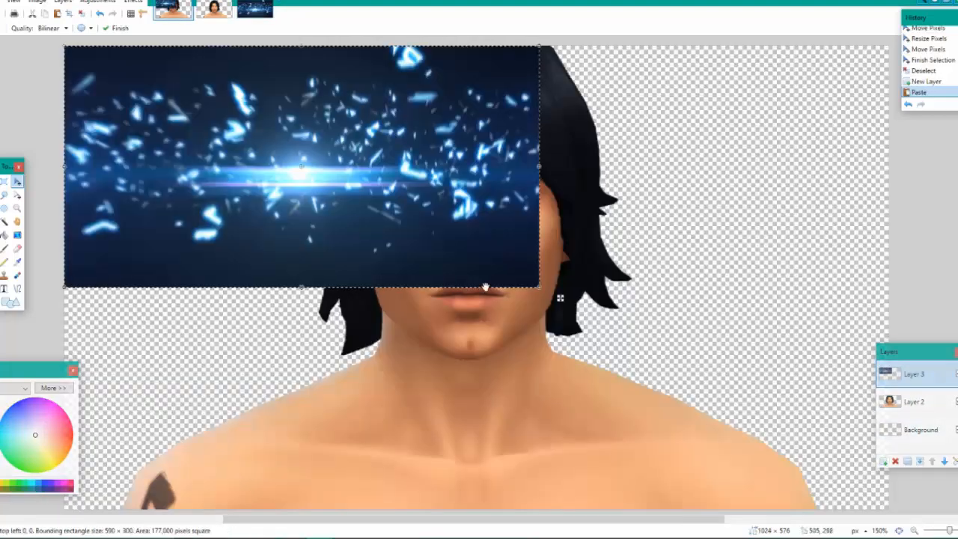
{"action": "left_click_drag", "start_coordinate": [539, 287], "coordinate": [937, 538]}
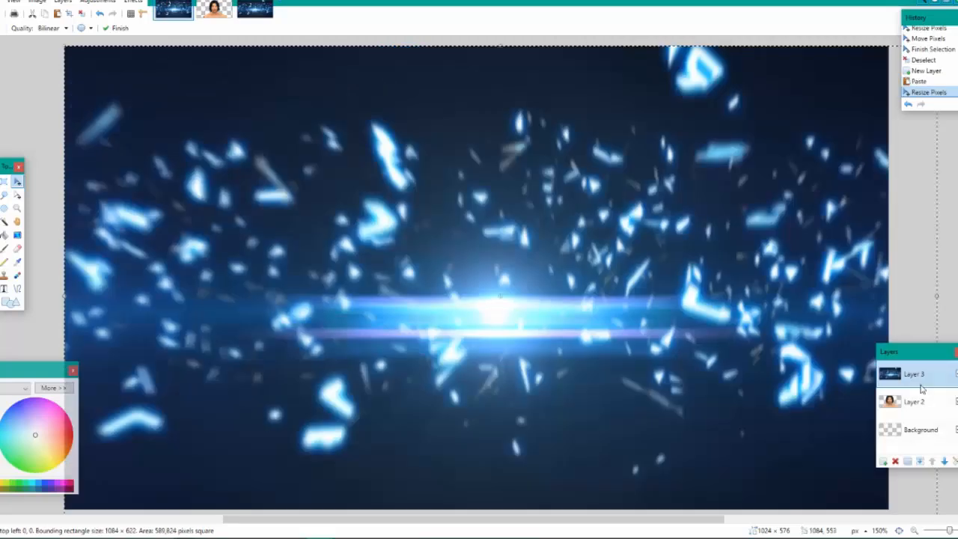
Set the blend mode of the particle picture's layer to Screen
{"action": "double_click", "coordinate": [922, 385]}
{"action": "left_click", "coordinate": [488, 269]}
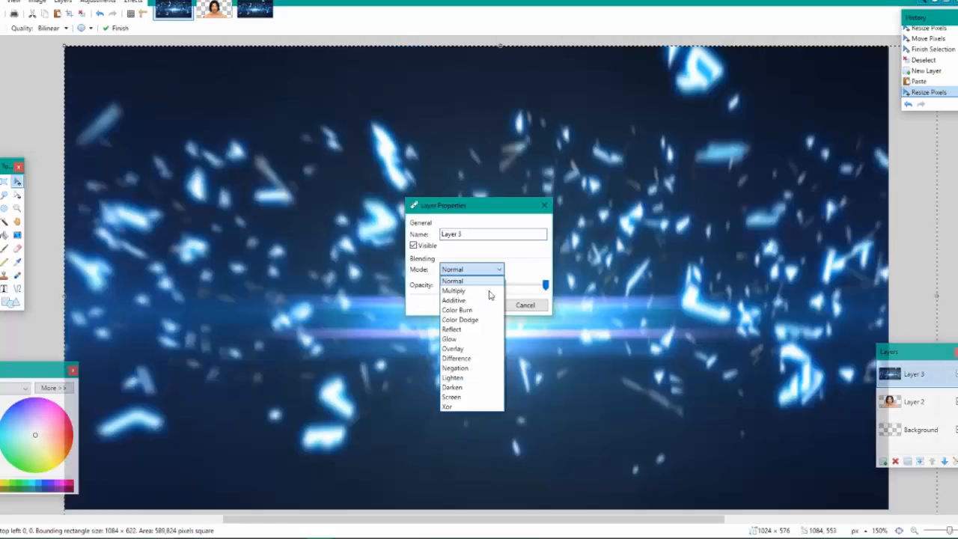
{"action": "left_click", "coordinate": [453, 396]}
{"action": "left_click", "coordinate": [480, 305]}
{"action": "left_click", "coordinate": [916, 531]}
{"action": "left_click", "coordinate": [915, 531]}
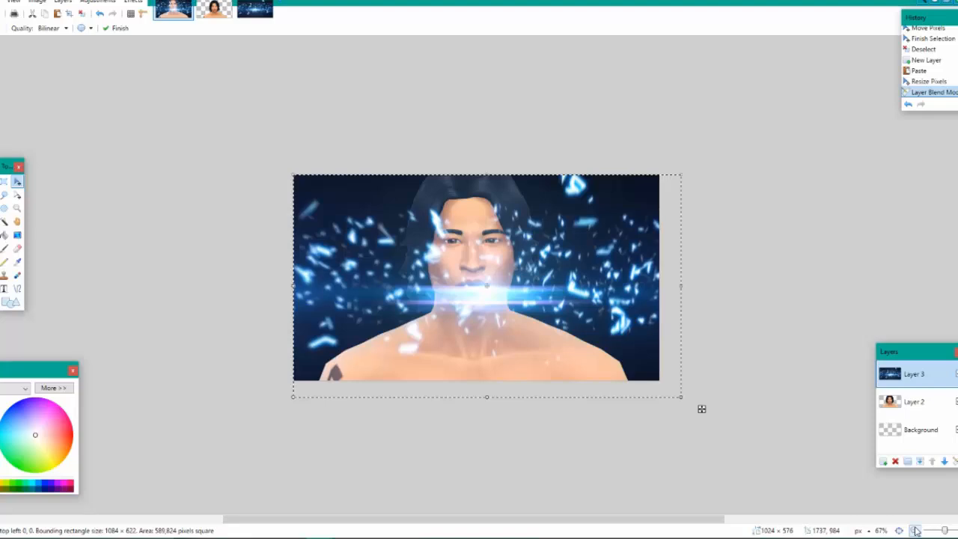
Replace Layer 3's content with a fresh copy of the particle picture, enlarged to about 1838 × 1068 pixels and centered horizontally over the Sim
{"action": "key", "text": "ctrl+Tab"}
{"action": "key", "text": "ctrl+Tab"}
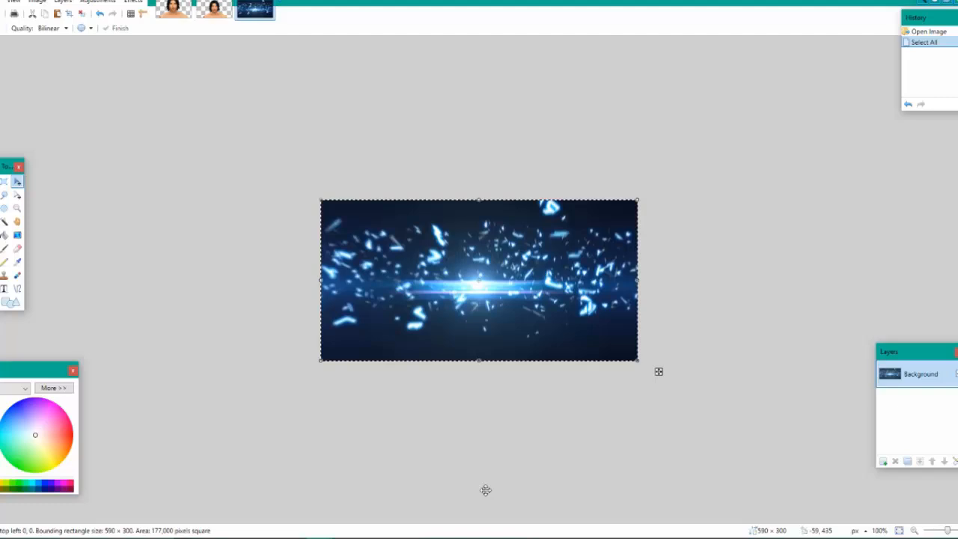
{"action": "key", "text": "ctrl+Tab"}
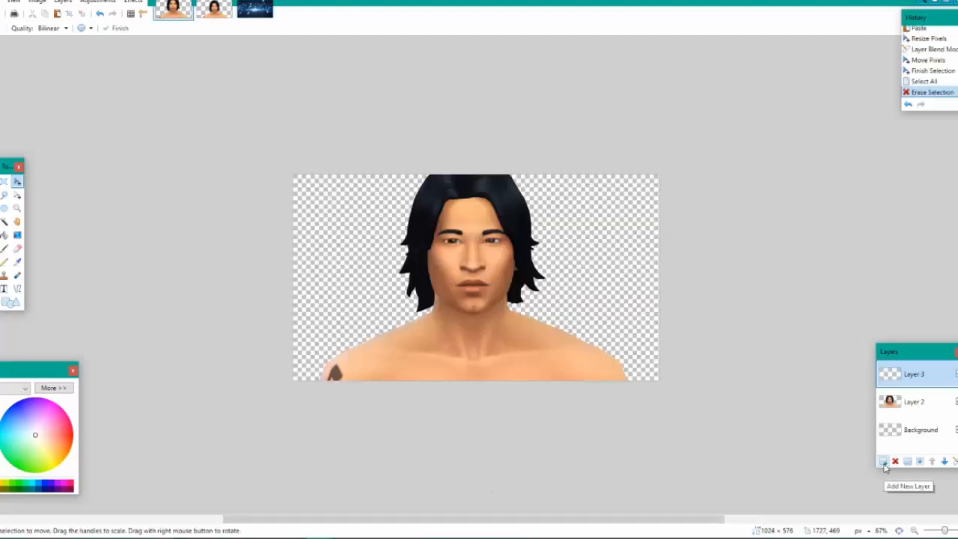
{"action": "key", "text": "ctrl+v"}
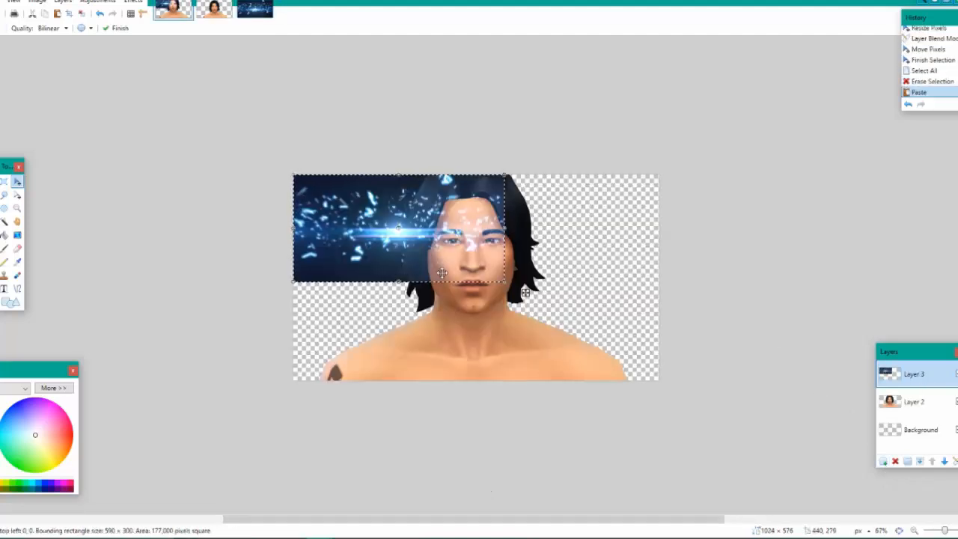
{"action": "left_click_drag", "start_coordinate": [505, 283], "coordinate": [955, 537]}
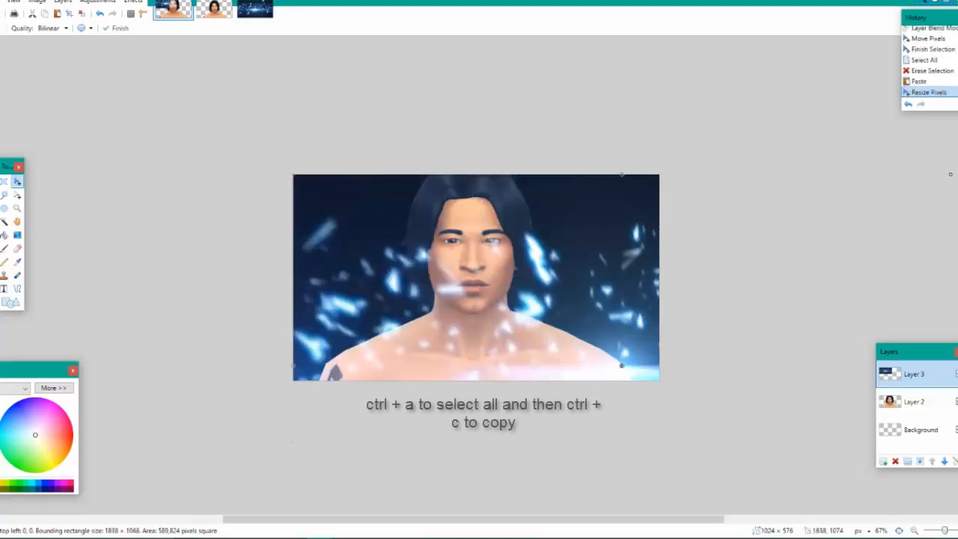
{"action": "left_click_drag", "start_coordinate": [660, 406], "coordinate": [518, 406]}
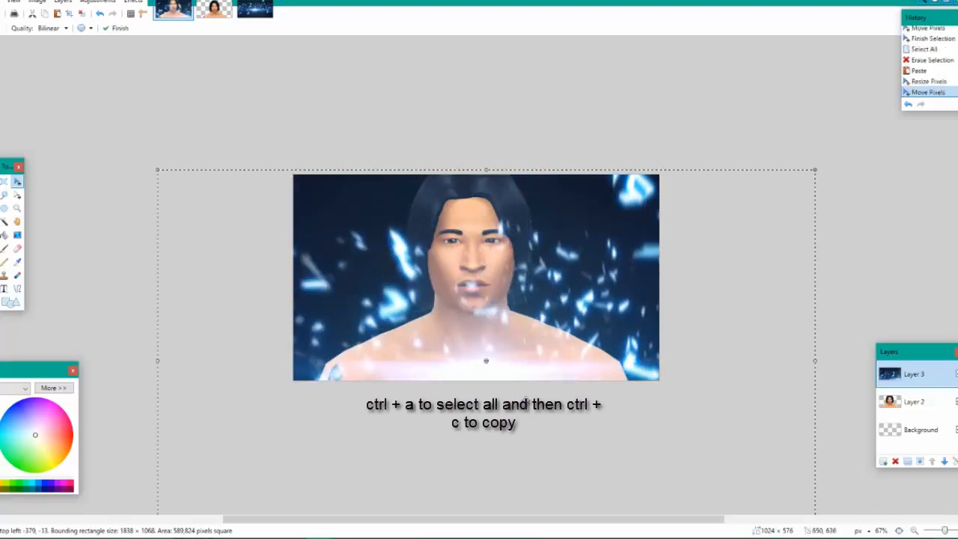
Try the Overlay blend mode on Layer 3, cancel the change, and delete the layer
{"action": "double_click", "coordinate": [904, 374]}
{"action": "left_click", "coordinate": [471, 269]}
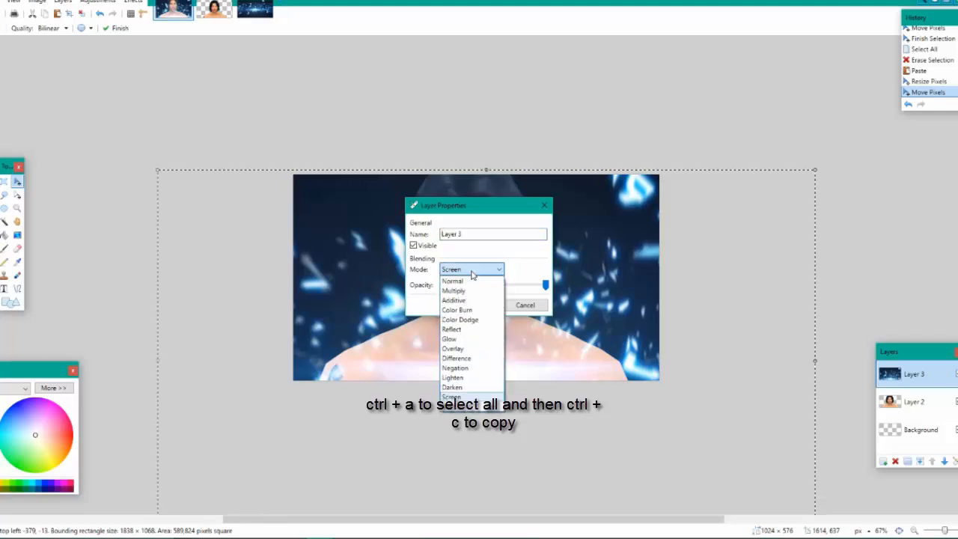
{"action": "left_click", "coordinate": [463, 347]}
{"action": "left_click_drag", "start_coordinate": [459, 214], "coordinate": [655, 194]}
{"action": "left_click", "coordinate": [719, 286]}
{"action": "left_click", "coordinate": [895, 462]}
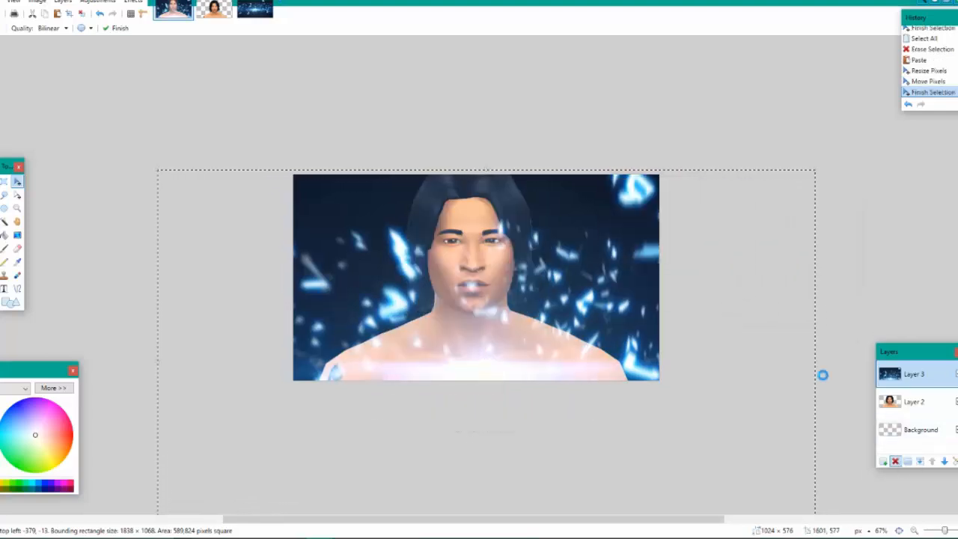
Undo the background erasure in the 1920 × 1080 Sim screenshot and clear the selection
{"action": "left_click", "coordinate": [214, 9]}
{"action": "left_click", "coordinate": [100, 14]}
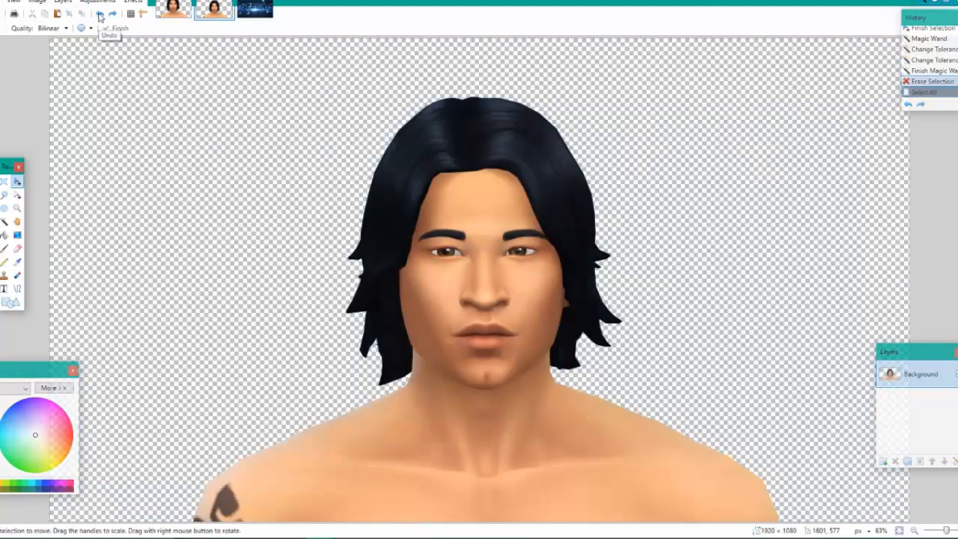
{"action": "left_click", "coordinate": [99, 14]}
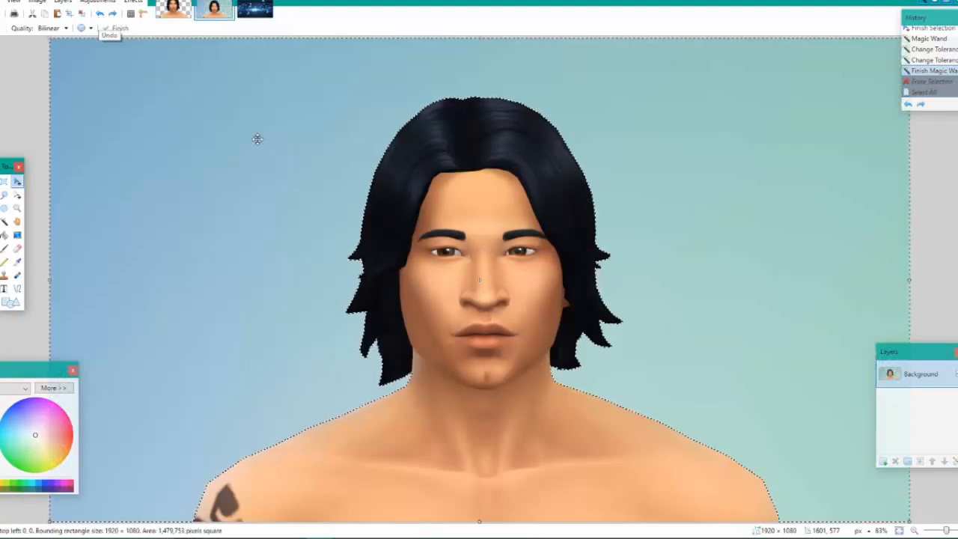
{"action": "key", "text": "ctrl+d"}
Add a new layer beneath the Sim screenshot's Background layer and fill it with solid red
{"action": "left_click", "coordinate": [883, 462]}
{"action": "left_click", "coordinate": [943, 461]}
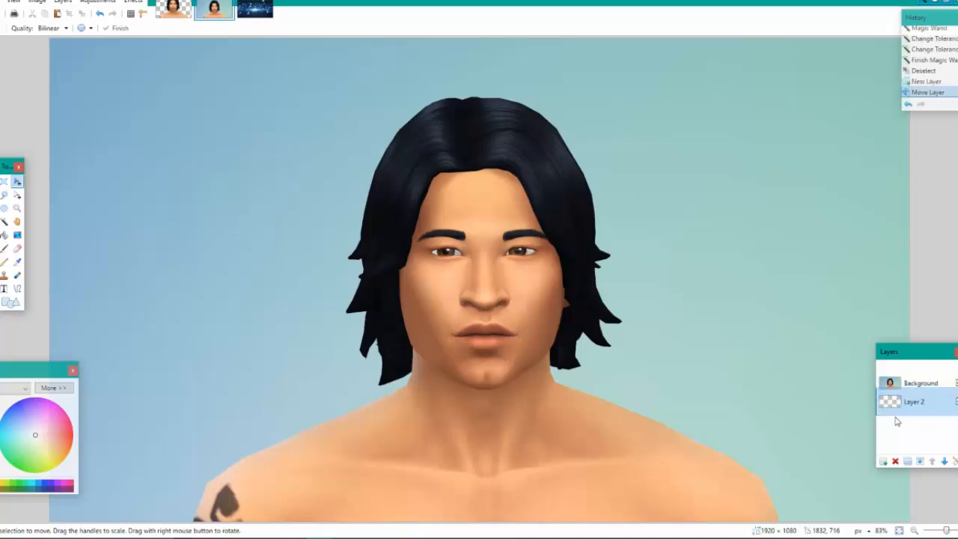
{"action": "left_click", "coordinate": [4, 234]}
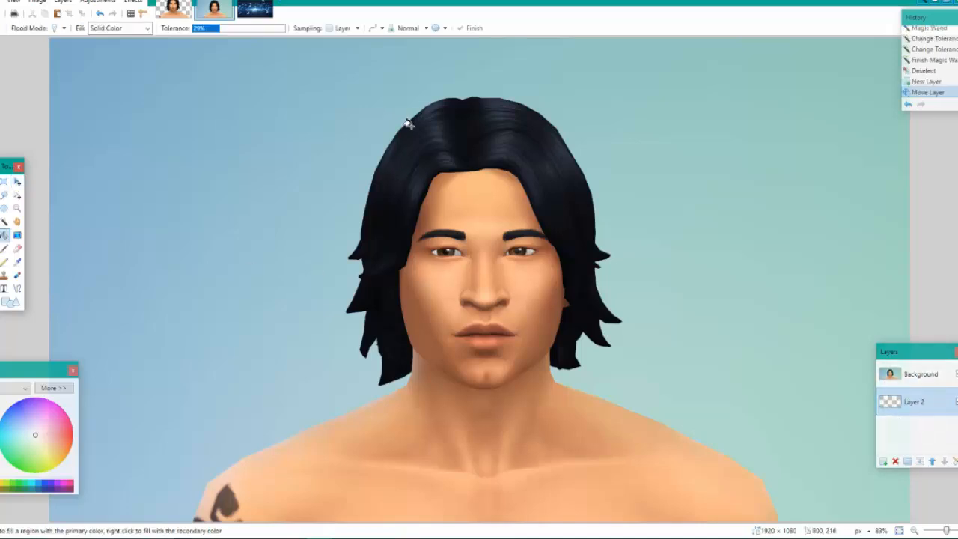
{"action": "left_click", "coordinate": [262, 251]}
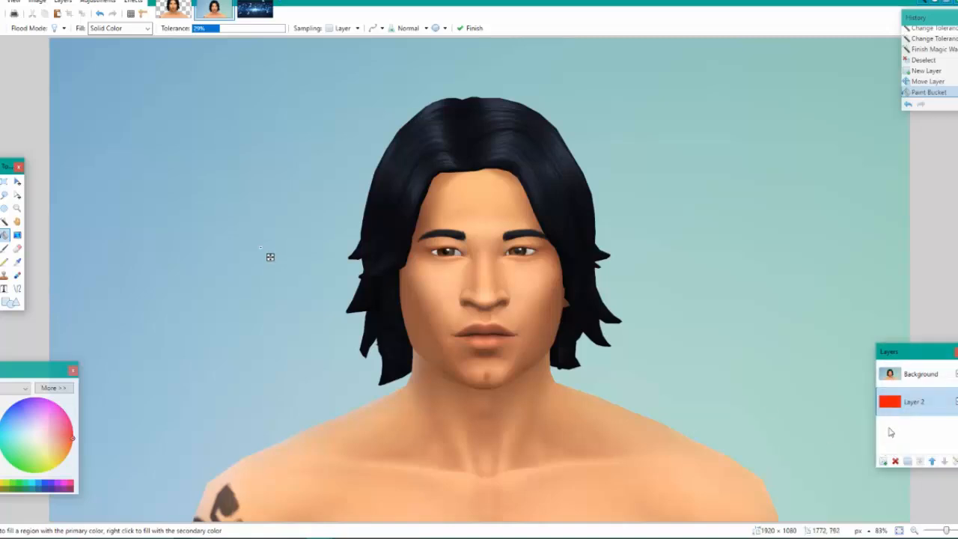
Select the blue-green backdrop on the Background layer with the Magic Wand at 31% tolerance and erase it
{"action": "left_click", "coordinate": [932, 376]}
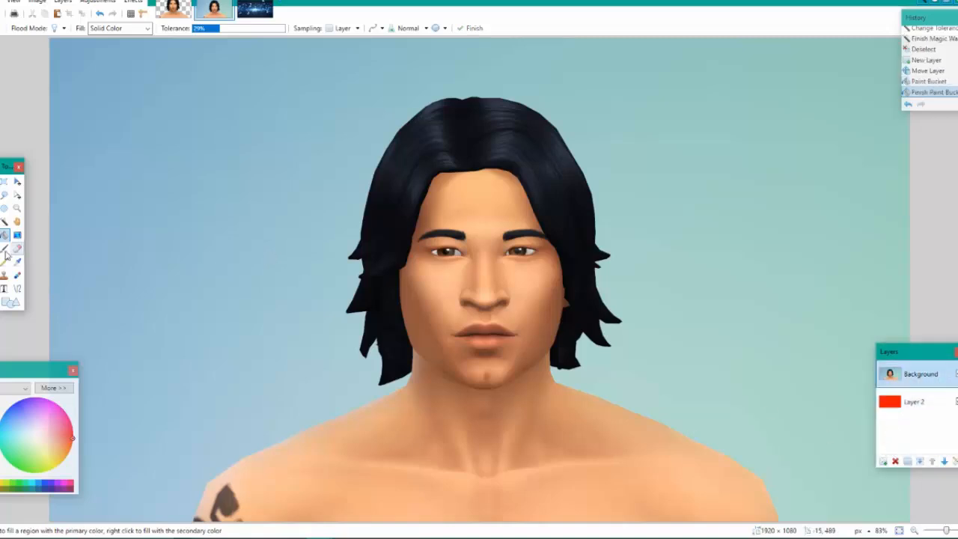
{"action": "left_click", "coordinate": [4, 222]}
{"action": "left_click", "coordinate": [252, 199]}
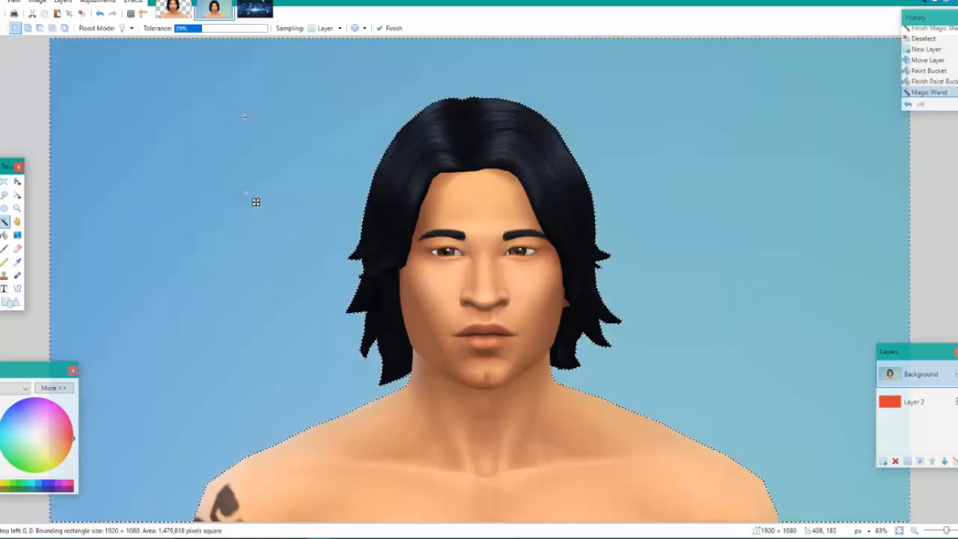
{"action": "left_click", "coordinate": [229, 30]}
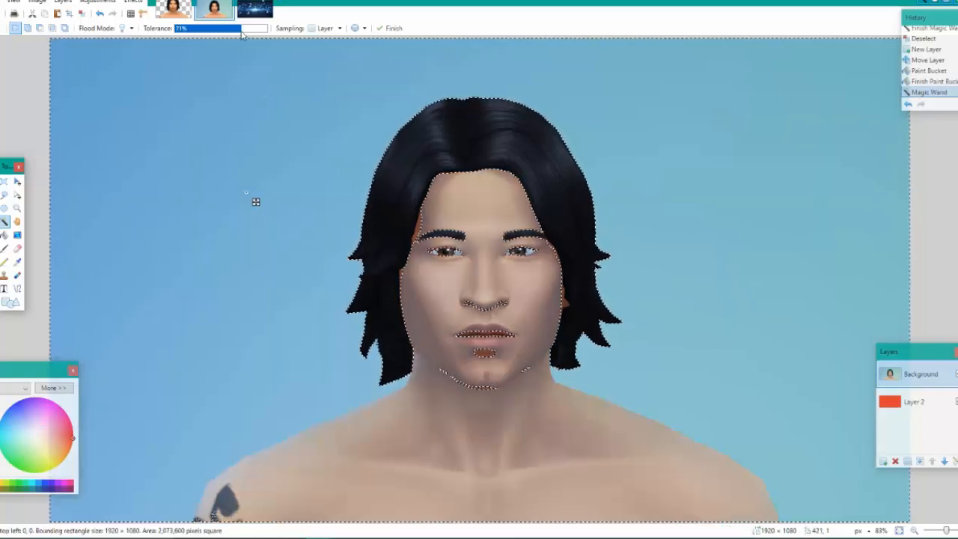
{"action": "left_click_drag", "start_coordinate": [229, 30], "coordinate": [204, 33]}
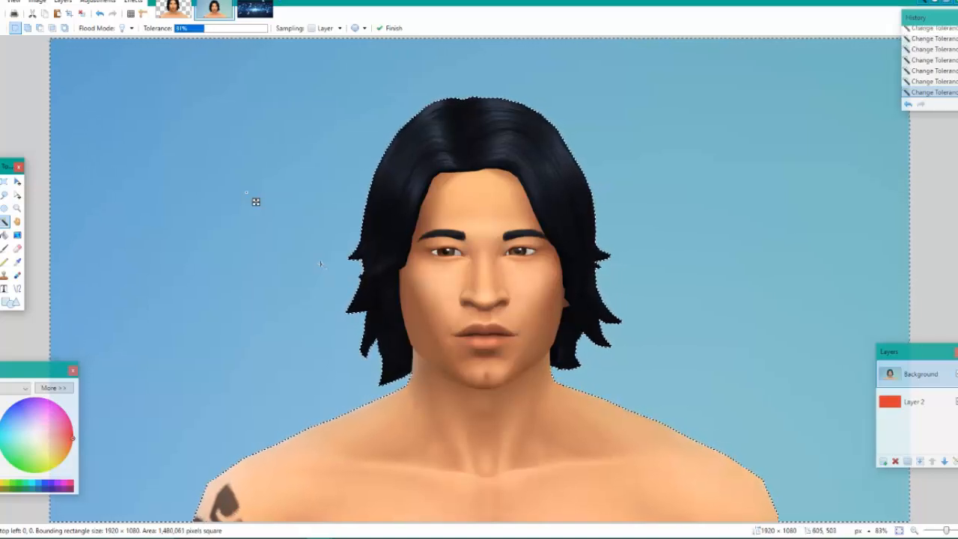
{"action": "key", "text": "Delete"}
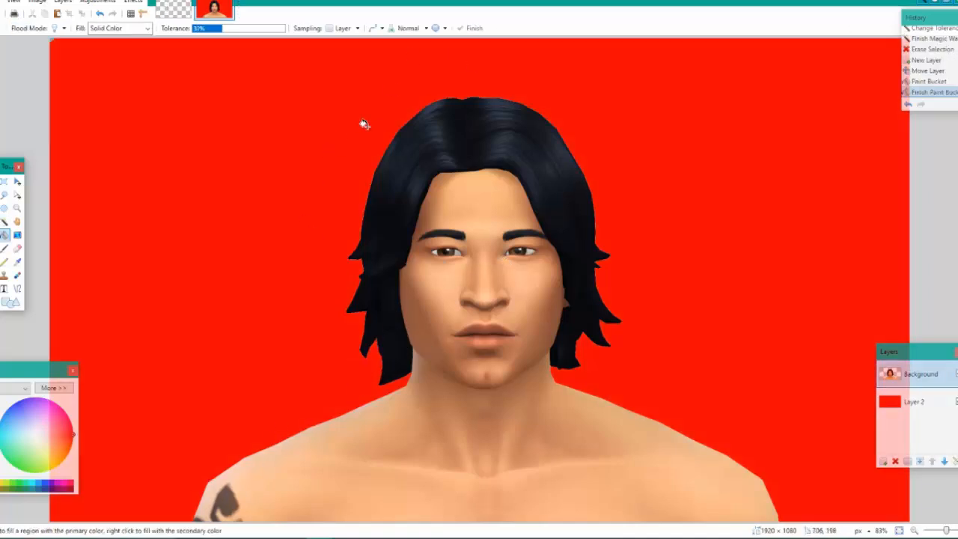
Apply a Gaussian Blur to the cut-out Sim on the Background layer, keeping the preset radius
{"action": "left_click", "coordinate": [134, 2]}
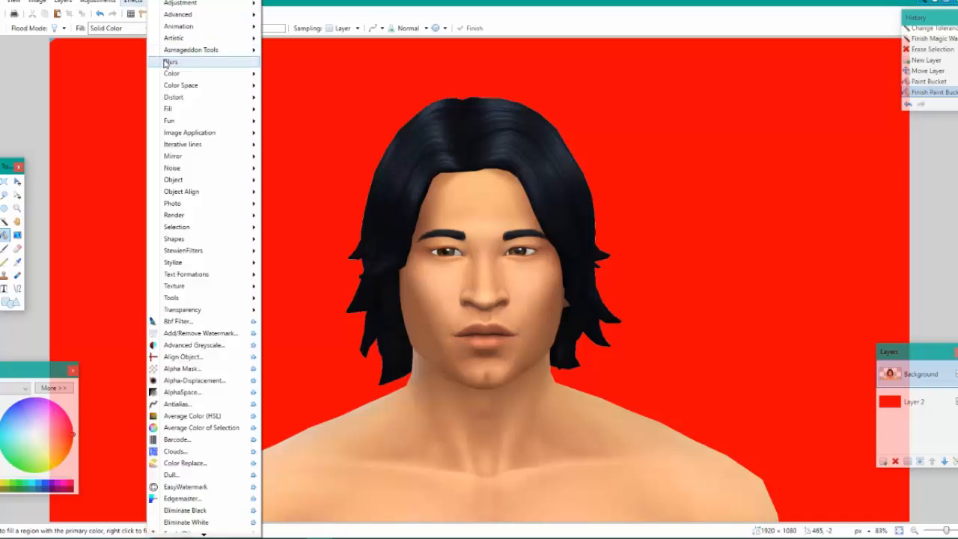
{"action": "mouse_move", "coordinate": [194, 61]}
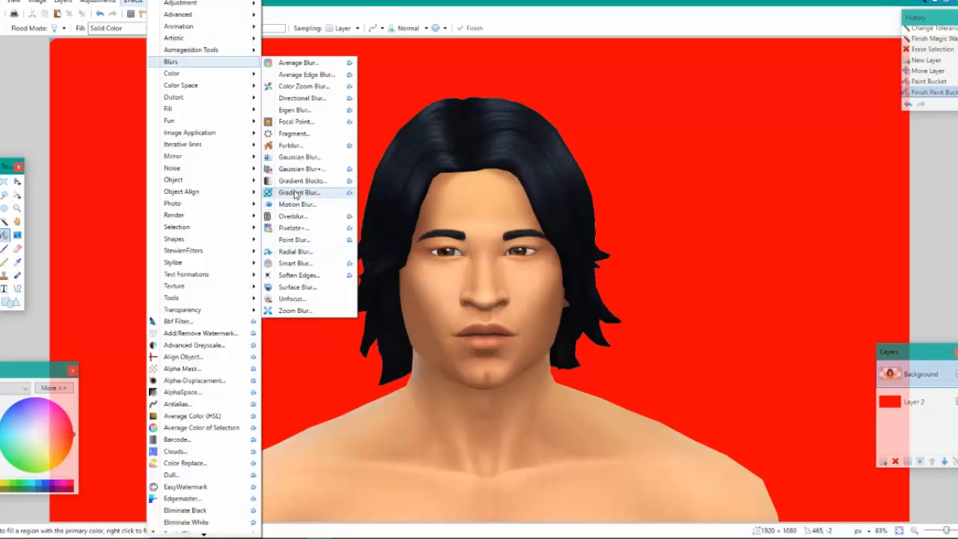
{"action": "left_click", "coordinate": [299, 157]}
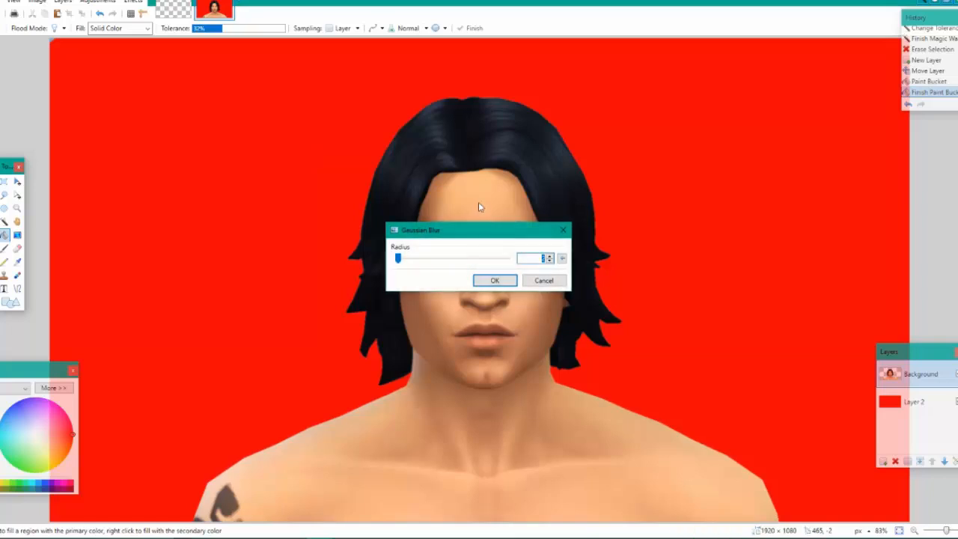
{"action": "left_click_drag", "start_coordinate": [462, 229], "coordinate": [714, 145]}
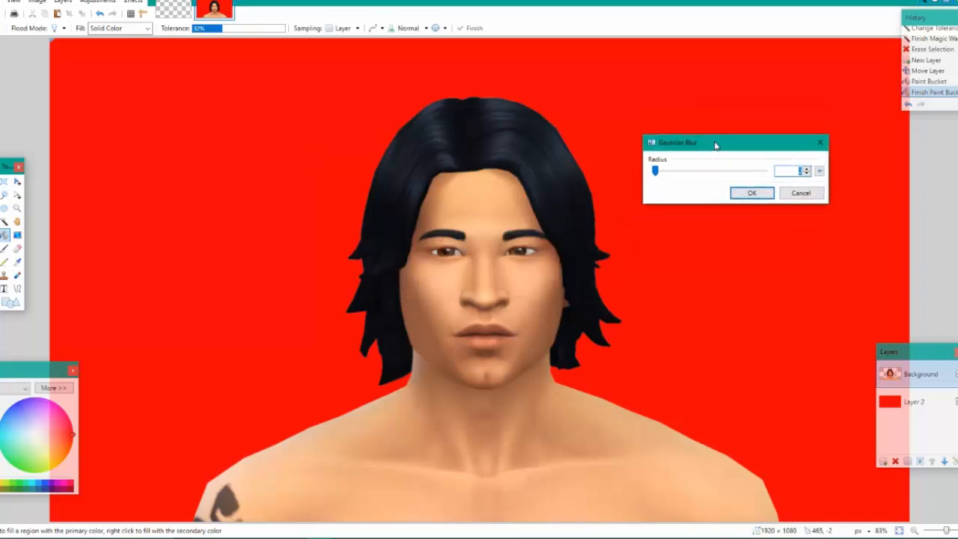
{"action": "left_click", "coordinate": [757, 195]}
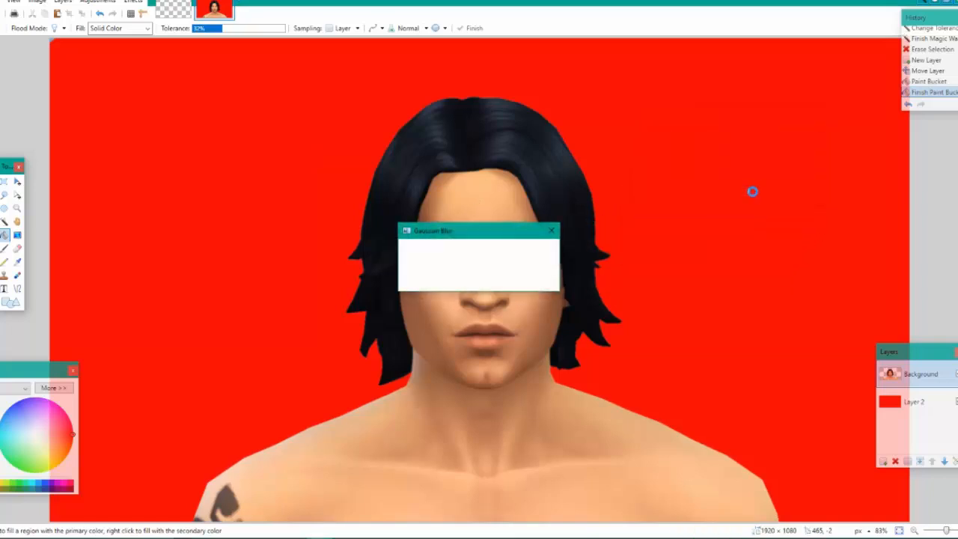
Preview a white Drop Shadow around the Sim with 0 offsets, widening and blur radius 5 and opacity 255, and cancel it
{"action": "left_click", "coordinate": [135, 3]}
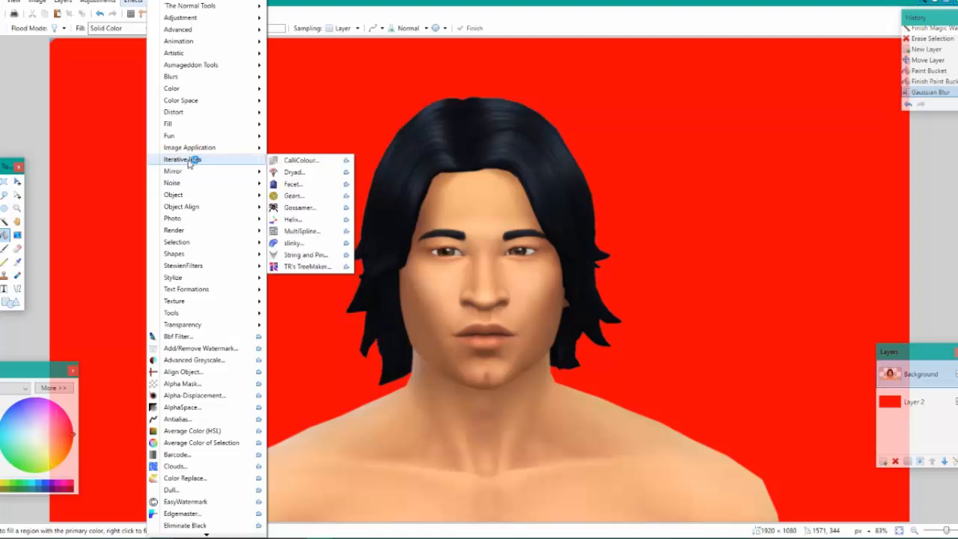
{"action": "mouse_move", "coordinate": [197, 196]}
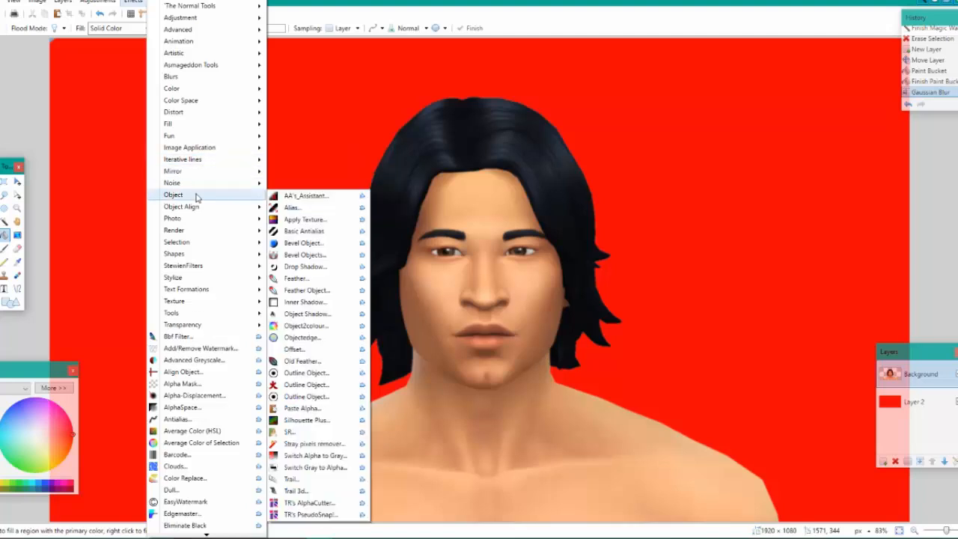
{"action": "left_click", "coordinate": [305, 266]}
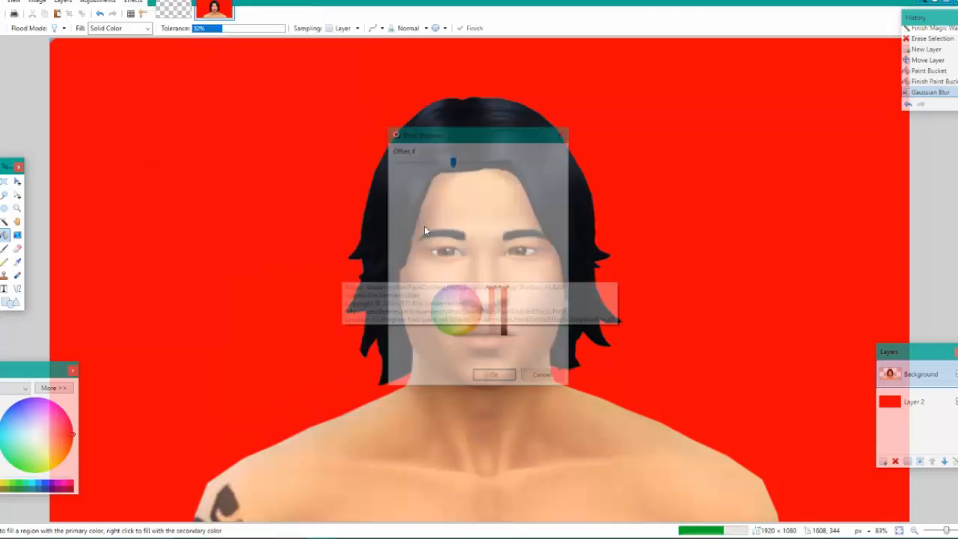
{"action": "left_click_drag", "start_coordinate": [492, 289], "coordinate": [492, 337]}
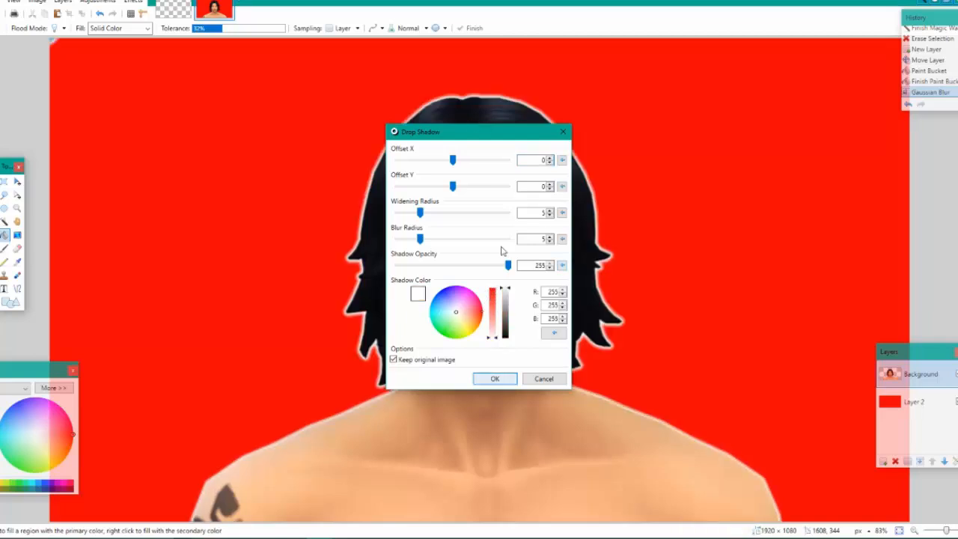
{"action": "left_click_drag", "start_coordinate": [455, 136], "coordinate": [785, 67]}
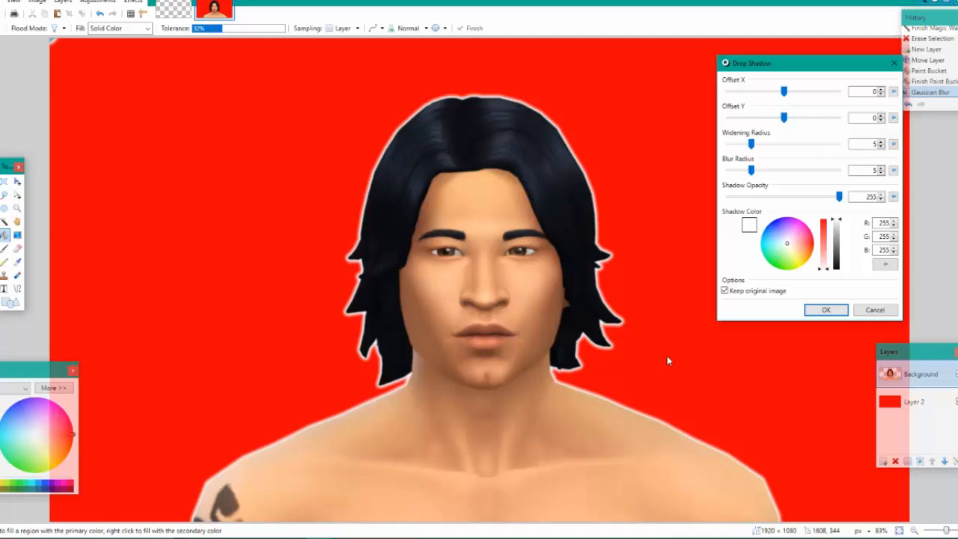
{"action": "left_click", "coordinate": [882, 318]}
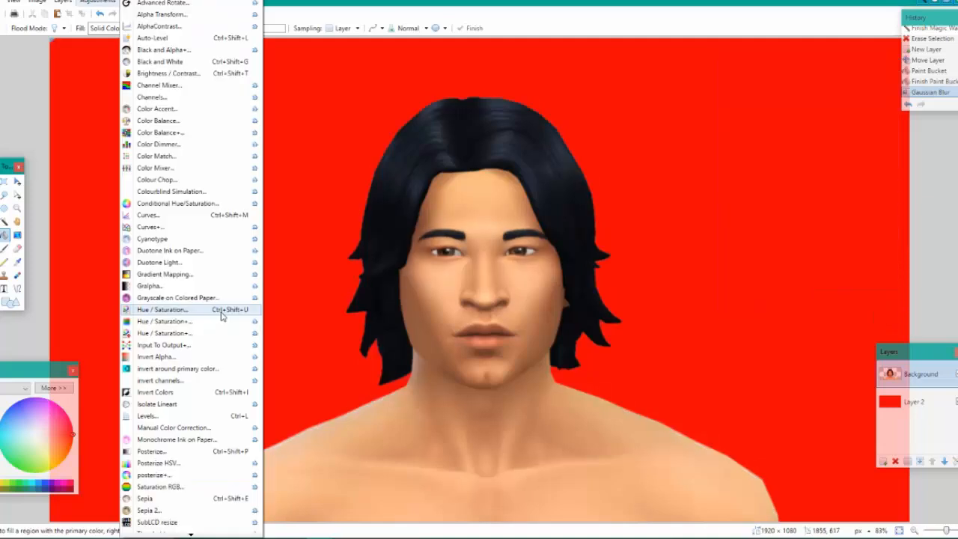
Apply a Hue / Saturation adjustment to the Sim's Background layer with saturation 107 and lightness 6
{"action": "left_click", "coordinate": [222, 311]}
{"action": "left_click_drag", "start_coordinate": [433, 204], "coordinate": [231, 220]}
{"action": "left_click_drag", "start_coordinate": [289, 220], "coordinate": [189, 221]}
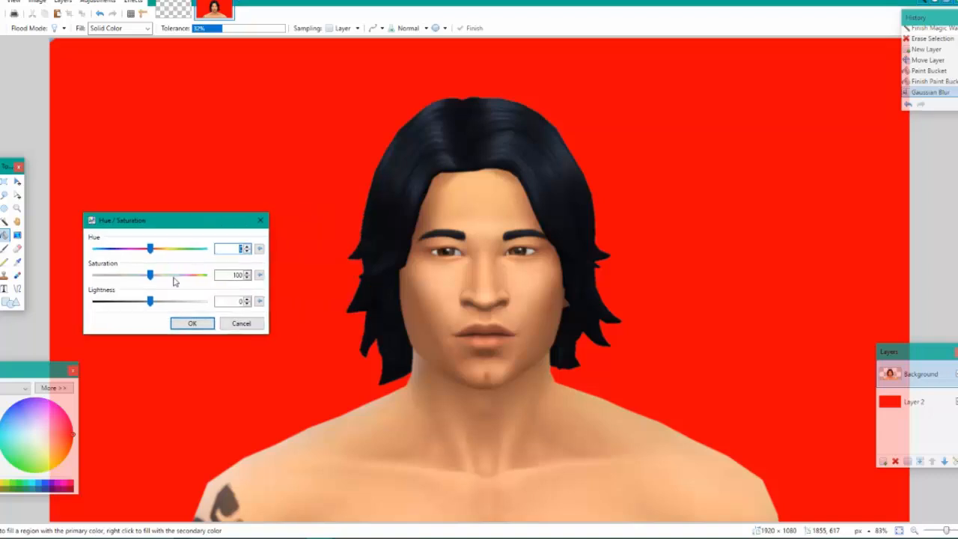
{"action": "left_click_drag", "start_coordinate": [138, 276], "coordinate": [152, 313]}
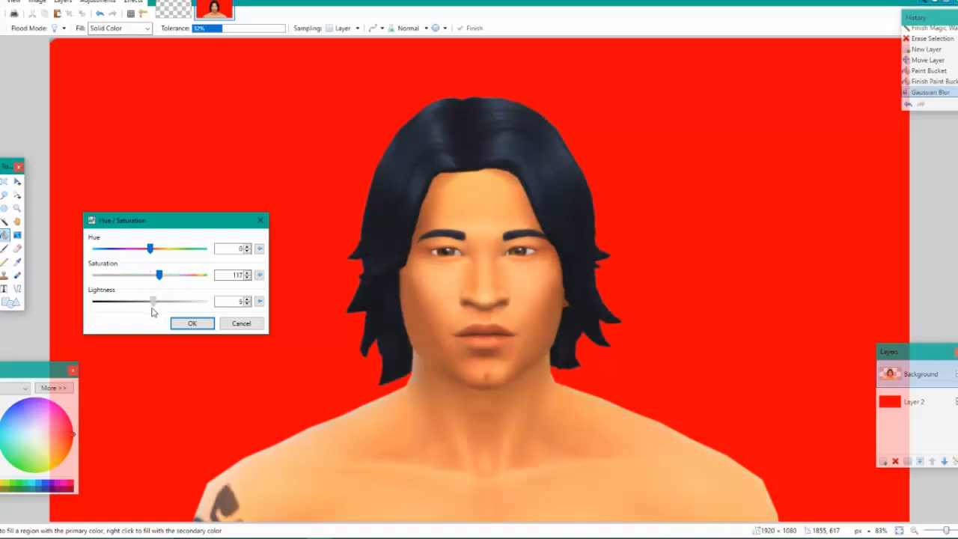
{"action": "left_click_drag", "start_coordinate": [162, 277], "coordinate": [156, 277]}
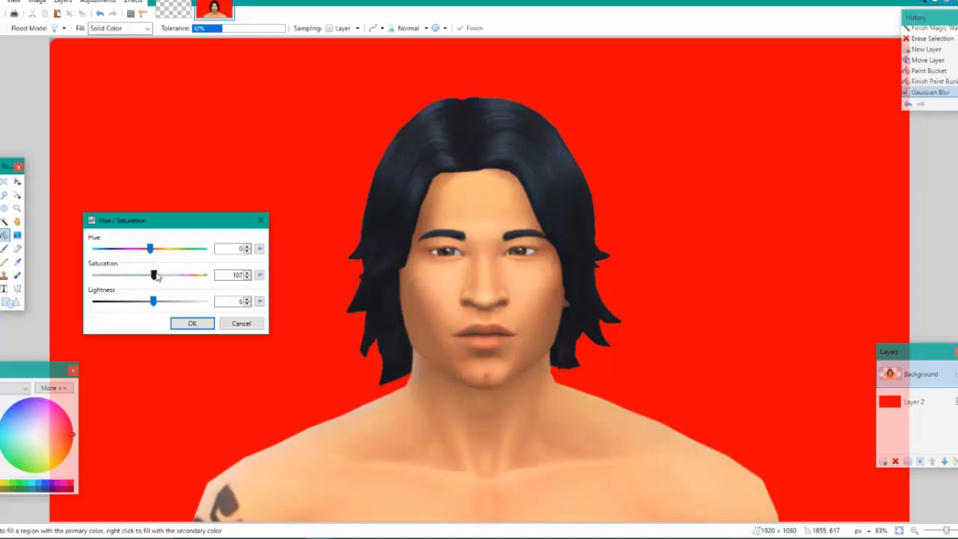
{"action": "left_click", "coordinate": [192, 324]}
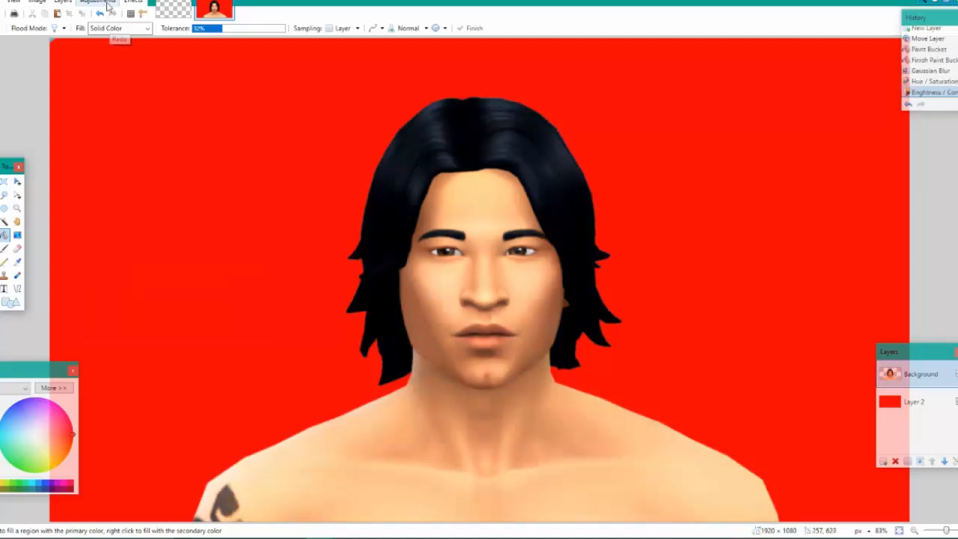
{"action": "left_click", "coordinate": [99, 2]}
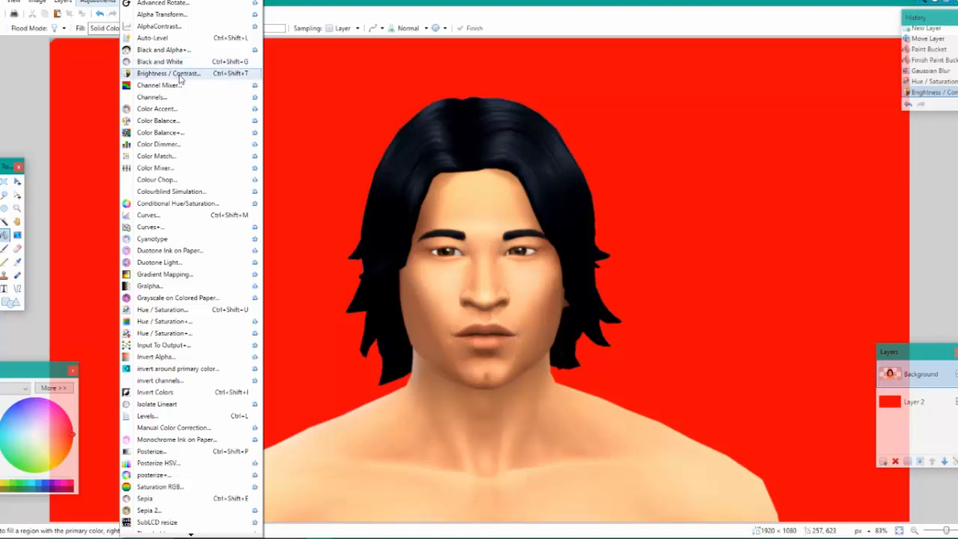
{"action": "left_click", "coordinate": [197, 313]}
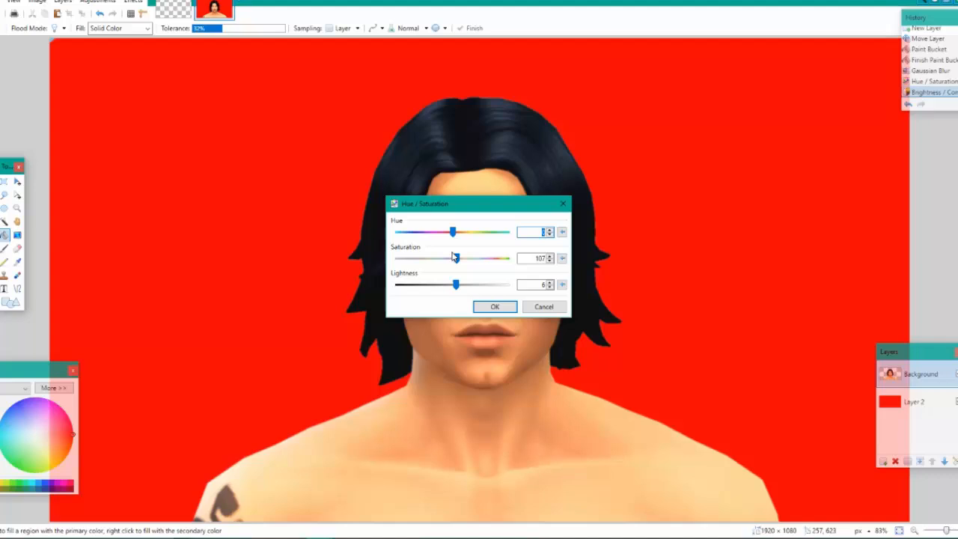
{"action": "left_click", "coordinate": [554, 308]}
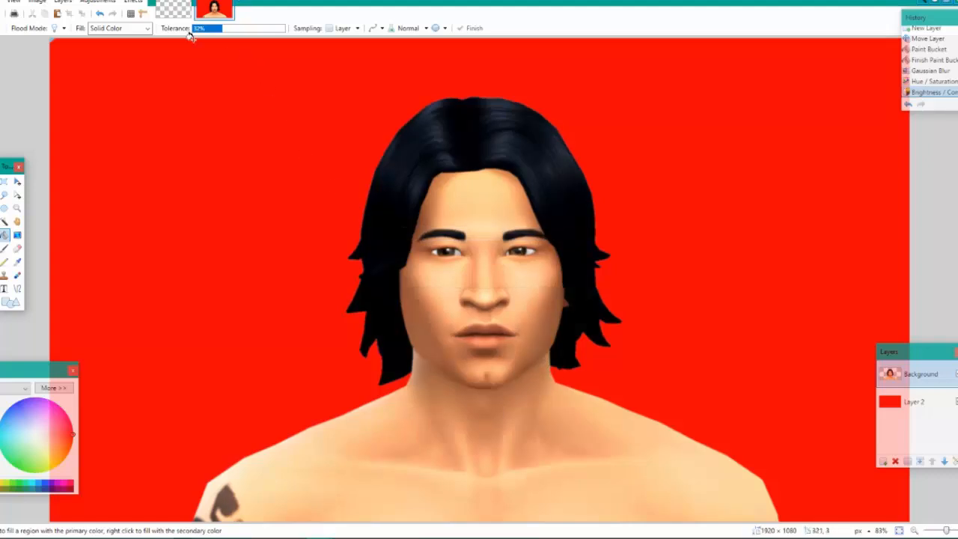
Try another Hue / Saturation adjustment on the Sim's Background layer
{"action": "left_click", "coordinate": [98, 2]}
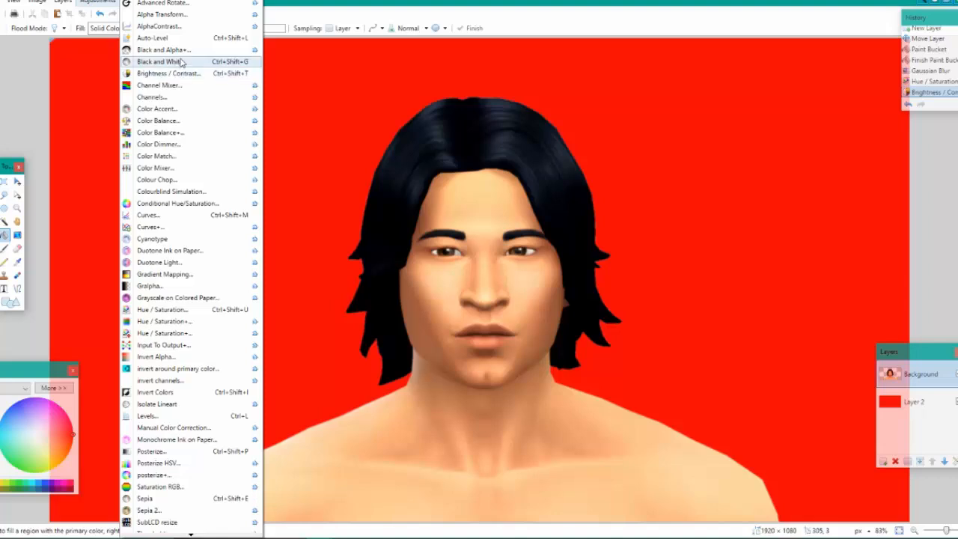
{"action": "left_click", "coordinate": [161, 309]}
{"action": "left_click_drag", "start_coordinate": [329, 207], "coordinate": [218, 257]}
{"action": "left_click_drag", "start_coordinate": [106, 255], "coordinate": [218, 255]}
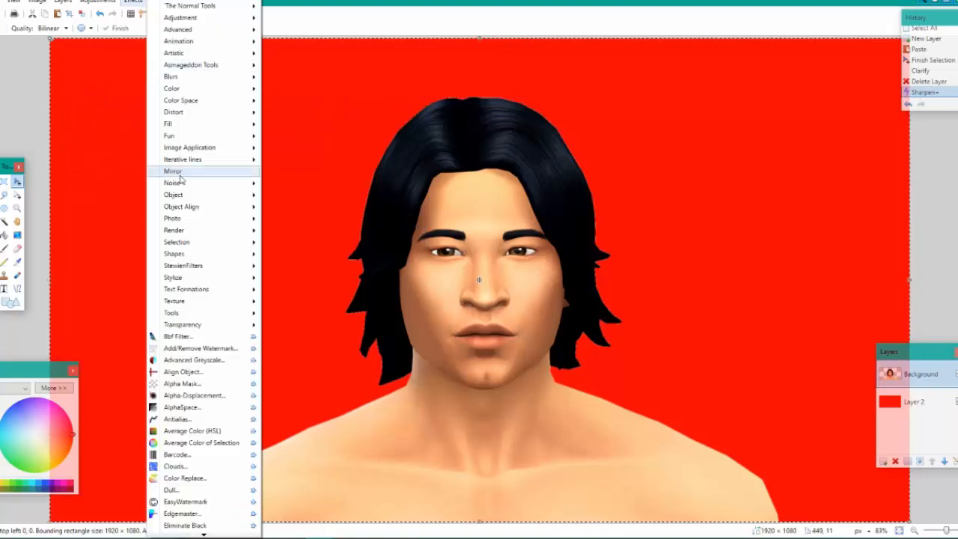
Delete the red-filled Layer 2 beneath the Sim
{"action": "mouse_move", "coordinate": [227, 224]}
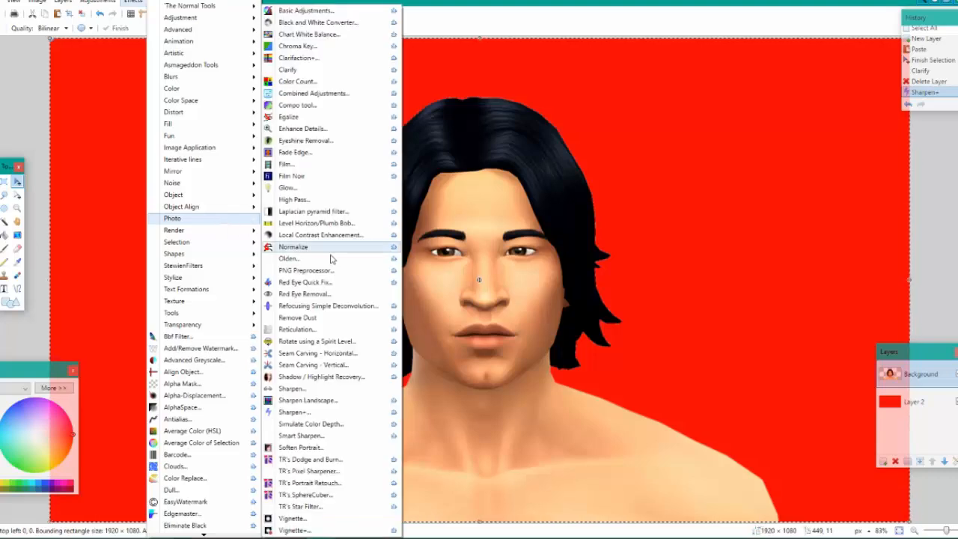
{"action": "left_click", "coordinate": [915, 403]}
{"action": "left_click", "coordinate": [897, 461]}
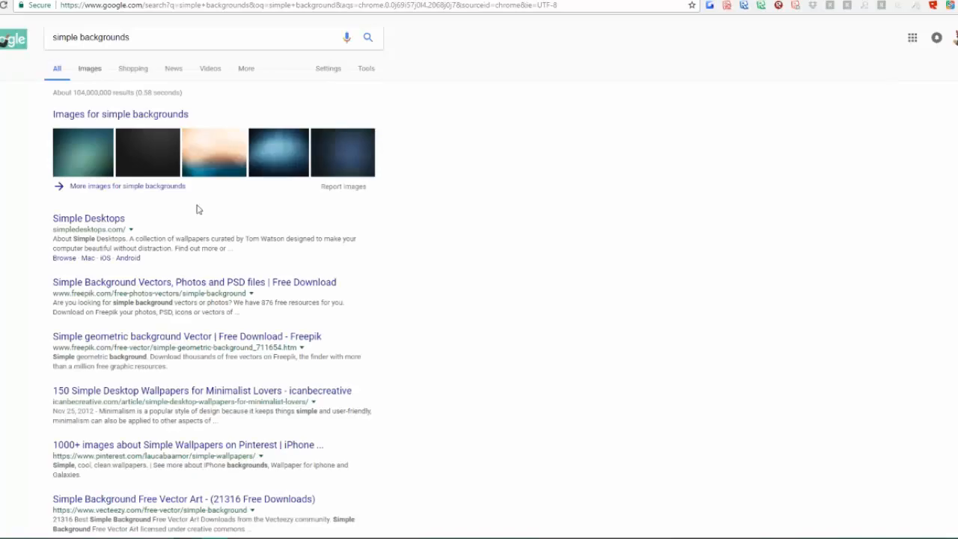
Switch to the web browser and show the image results for simple backgrounds
{"action": "mouse_move", "coordinate": [319, 538]}
{"action": "left_click", "coordinate": [87, 68]}
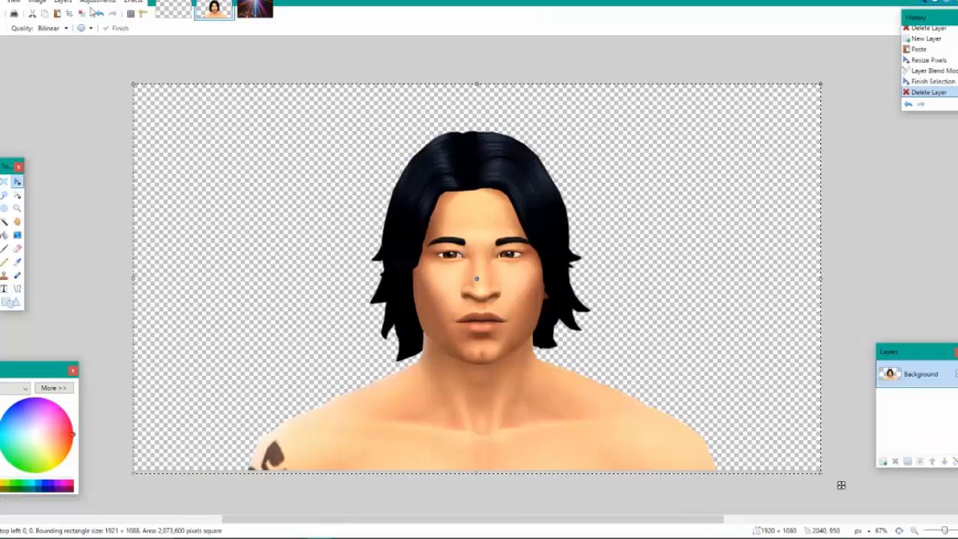
{"action": "left_click", "coordinate": [134, 6]}
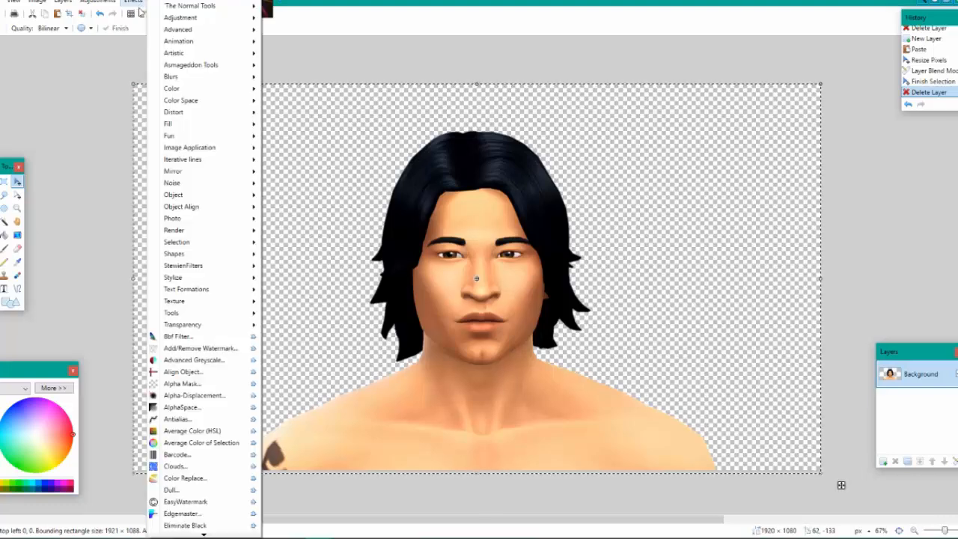
{"action": "mouse_move", "coordinate": [211, 218]}
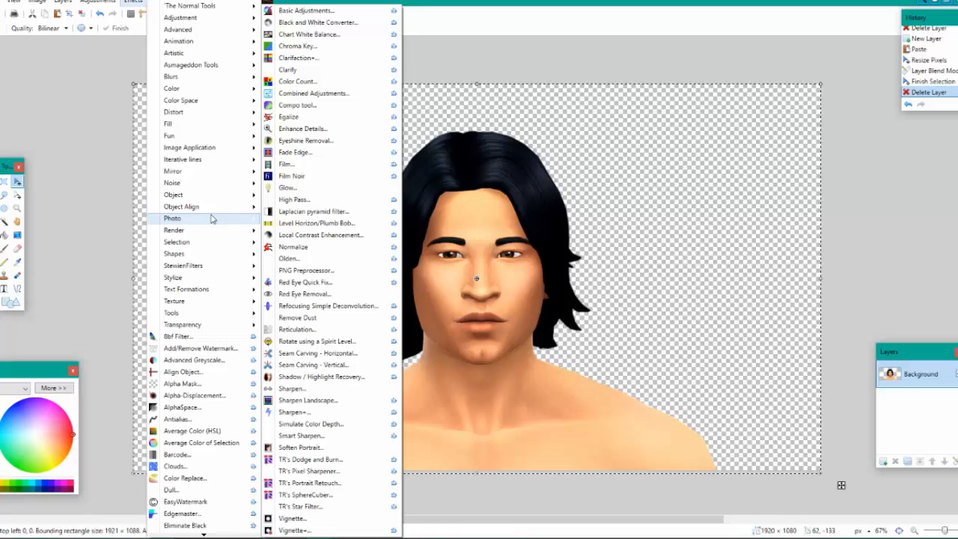
{"action": "mouse_move", "coordinate": [210, 235]}
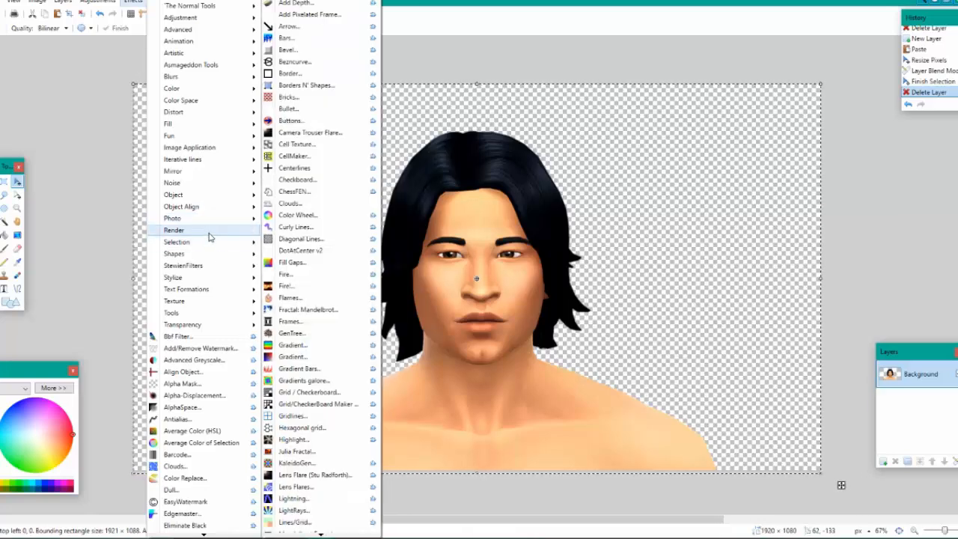
Add a red-filled layer beneath the Background layer and apply the white Drop Shadow effect around the Sim
{"action": "left_click", "coordinate": [884, 461]}
{"action": "left_click_drag", "start_coordinate": [916, 376], "coordinate": [921, 406]}
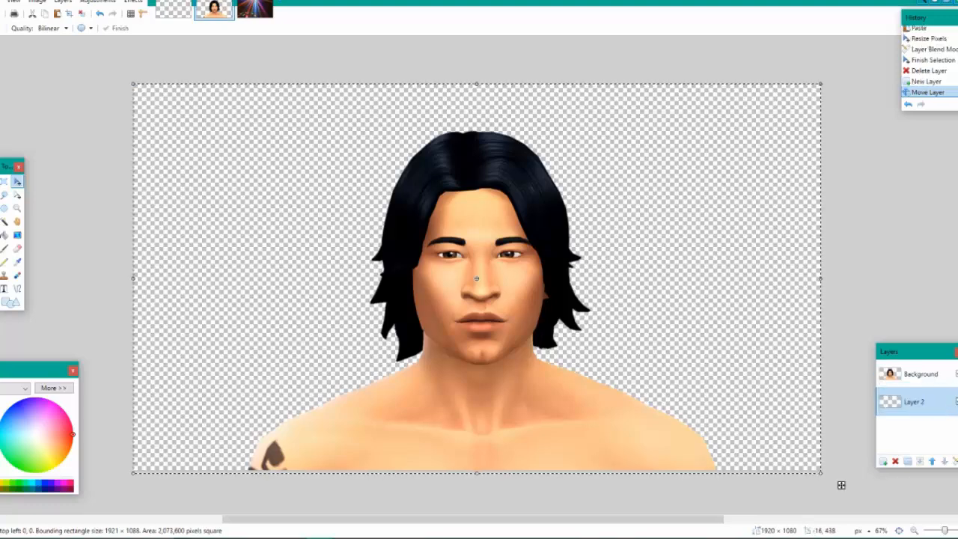
{"action": "left_click", "coordinate": [5, 236]}
{"action": "left_click", "coordinate": [362, 267]}
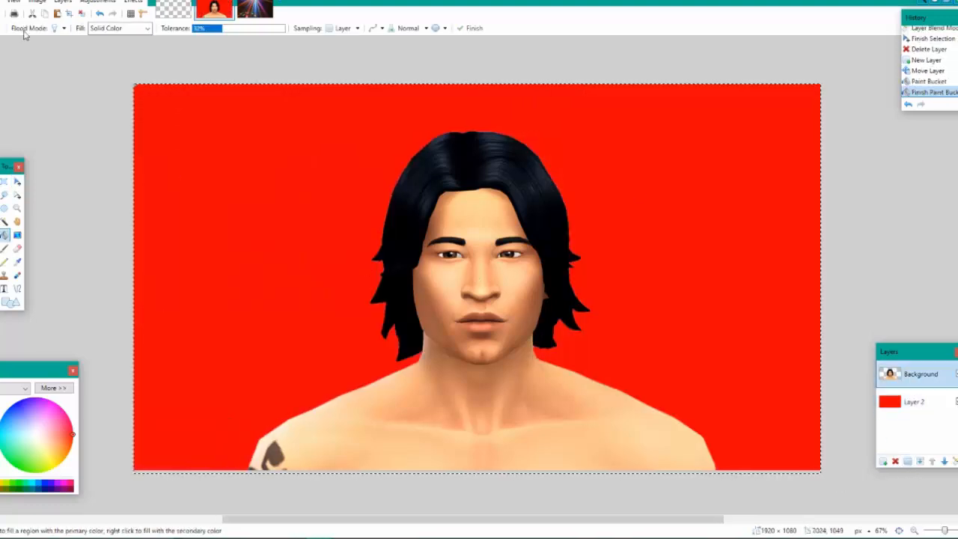
{"action": "key", "text": "ctrl+f"}
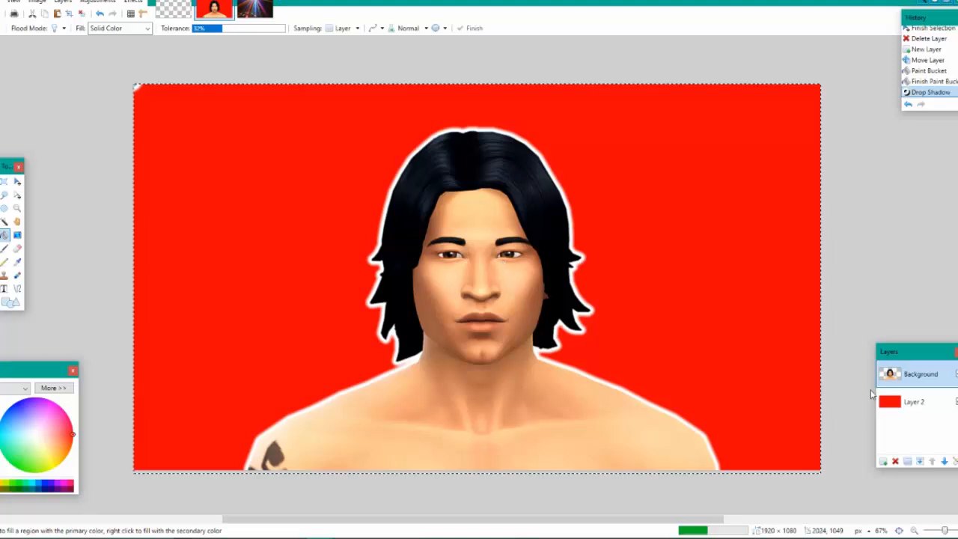
Duplicate the outlined Sim onto a new layer placed between the Background layer and the red layer
{"action": "key", "text": "ctrl+a"}
{"action": "left_click", "coordinate": [884, 461]}
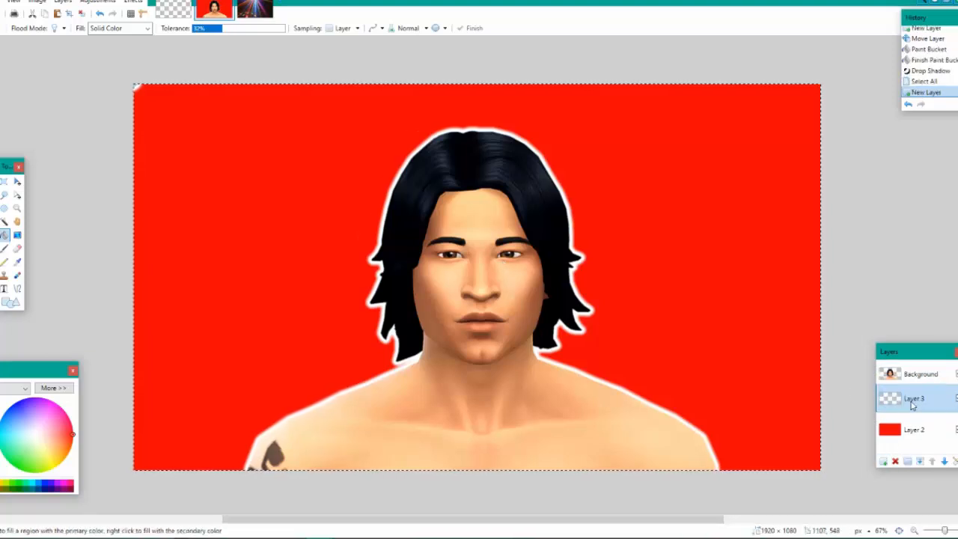
{"action": "left_click_drag", "start_coordinate": [912, 405], "coordinate": [912, 405]}
{"action": "key", "text": "ctrl+v"}
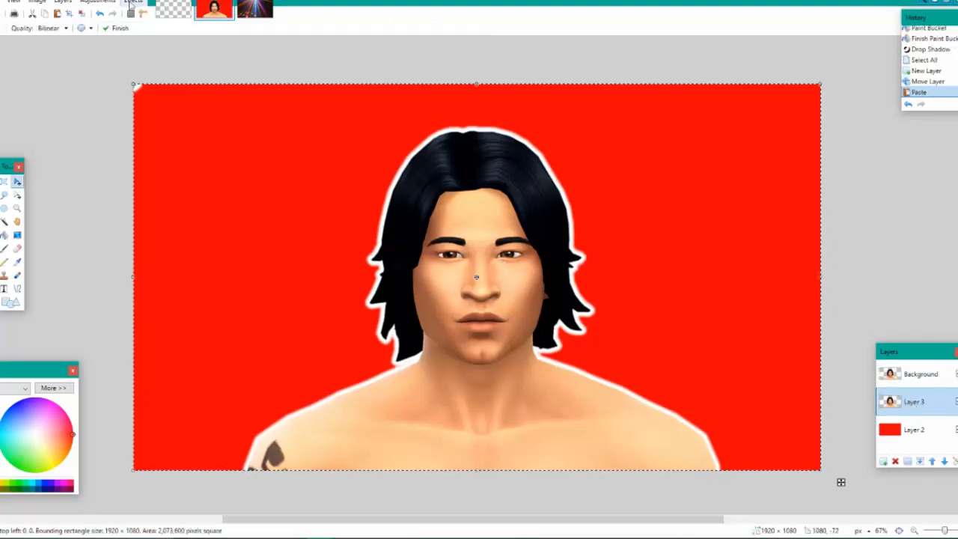
Apply the Trail effect to the duplicated Sim on Layer 3 with distance 86, spacing 31 and direction 0, fading out in high quality
{"action": "left_click", "coordinate": [133, 3]}
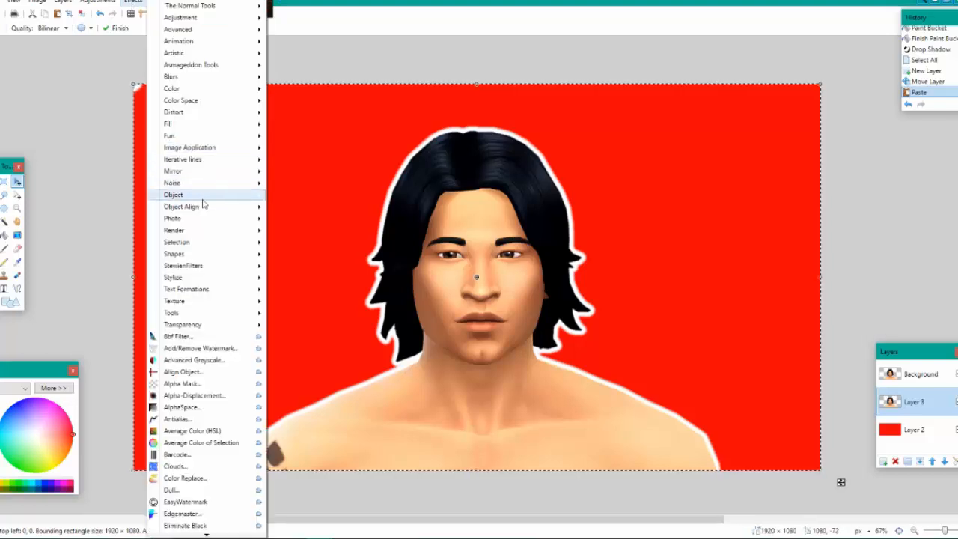
{"action": "mouse_move", "coordinate": [225, 195]}
{"action": "left_click", "coordinate": [291, 479]}
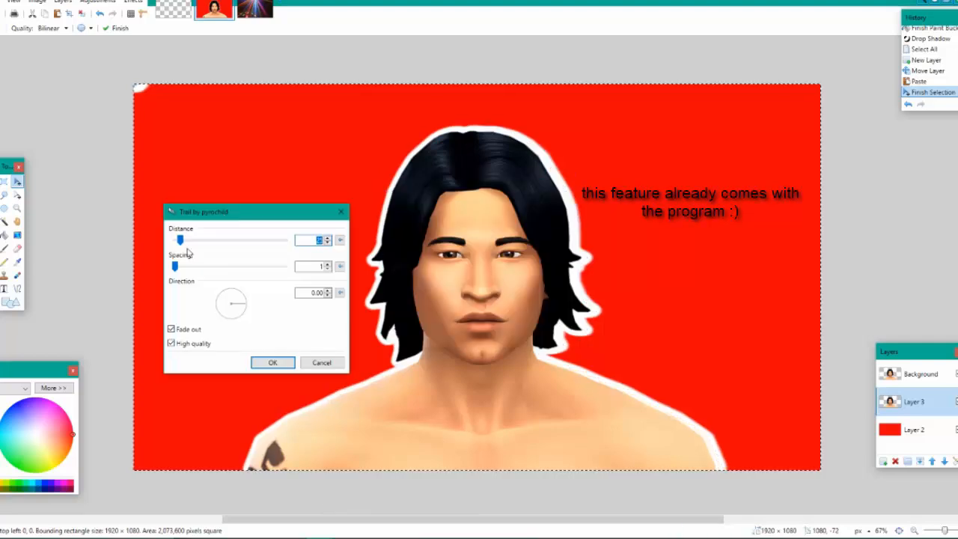
{"action": "left_click_drag", "start_coordinate": [180, 239], "coordinate": [192, 239]}
{"action": "left_click_drag", "start_coordinate": [174, 266], "coordinate": [189, 266]}
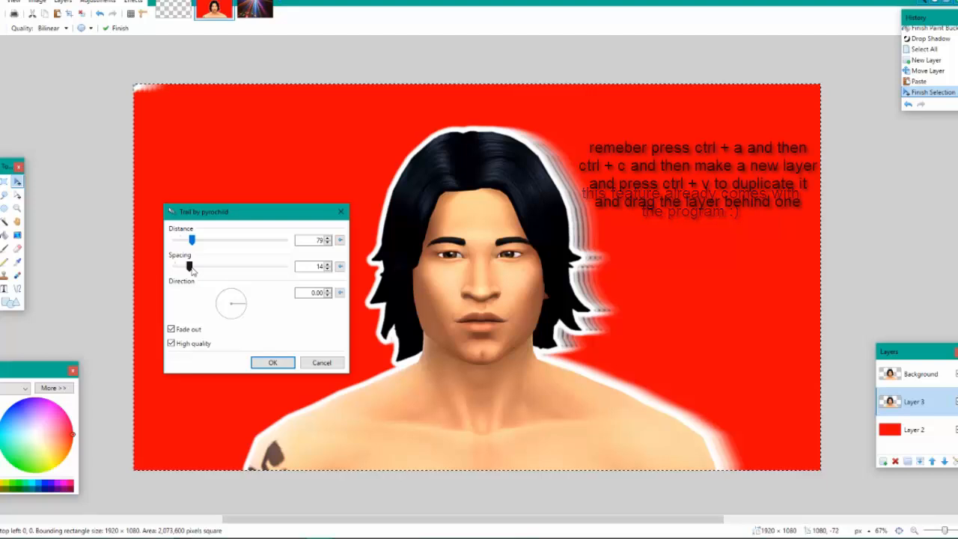
{"action": "mouse_move", "coordinate": [189, 267]}
{"action": "left_mouse_down"}
{"action": "mouse_move", "coordinate": [207, 267]}
{"action": "mouse_move", "coordinate": [217, 243]}
{"action": "mouse_move", "coordinate": [207, 266]}
{"action": "mouse_move", "coordinate": [192, 240]}
{"action": "mouse_move", "coordinate": [192, 253]}
{"action": "left_mouse_up"}
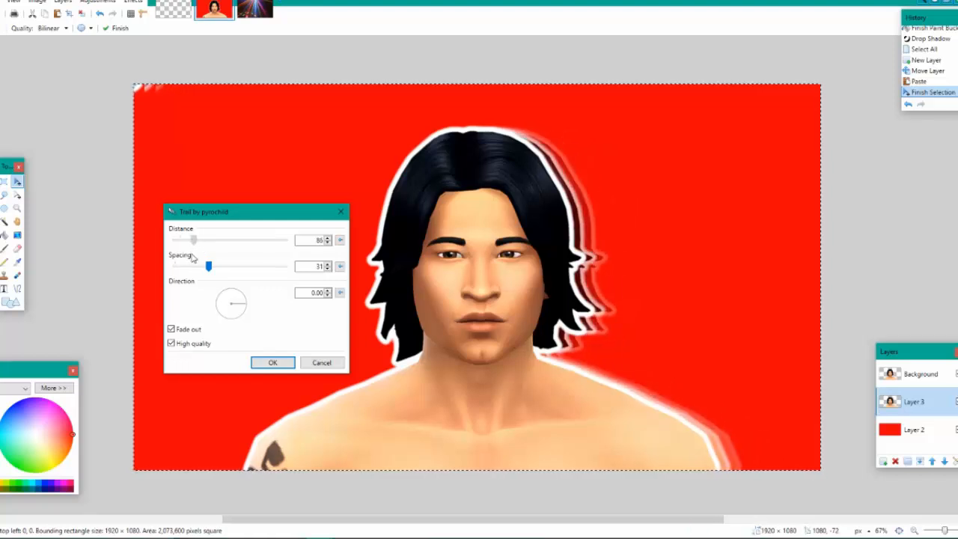
{"action": "left_click", "coordinate": [265, 362]}
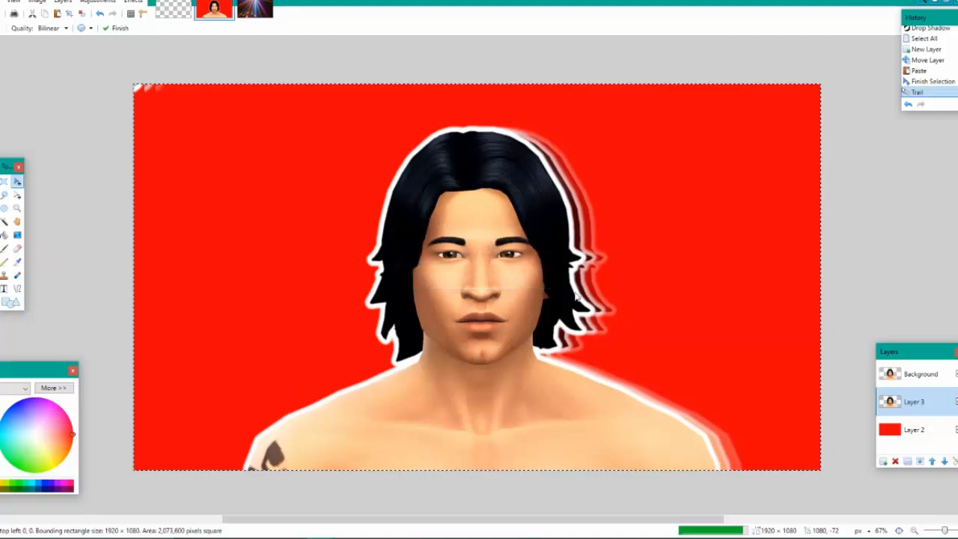
Select the whole canvas and paste a copy of the Sim onto a new layer above Layer 3
{"action": "left_click", "coordinate": [4, 181]}
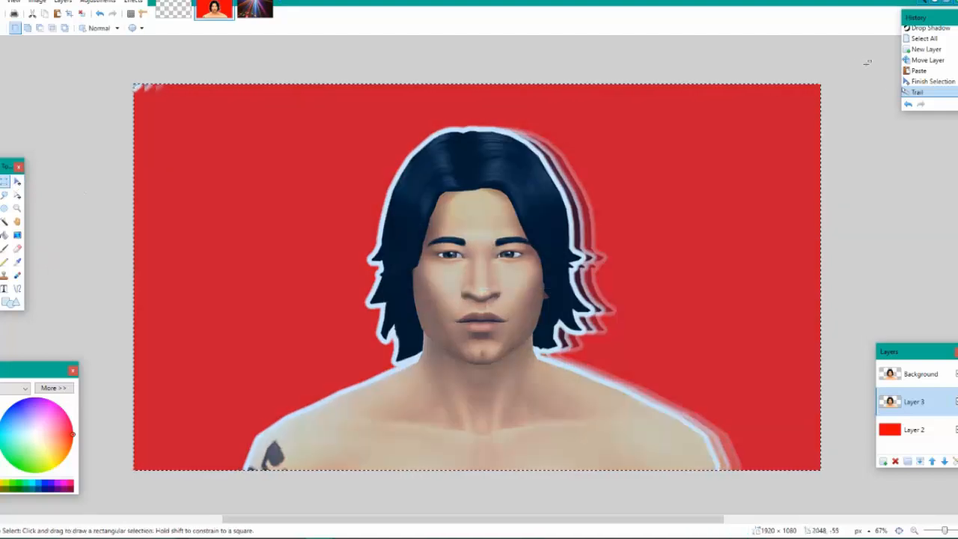
{"action": "key", "text": "ctrl+a"}
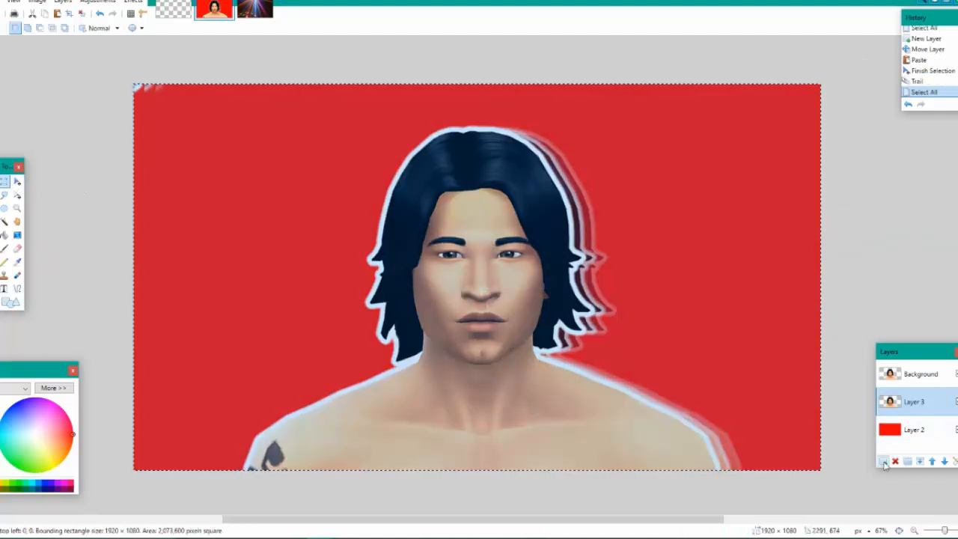
{"action": "left_click", "coordinate": [883, 461]}
{"action": "key", "text": "ctrl+v"}
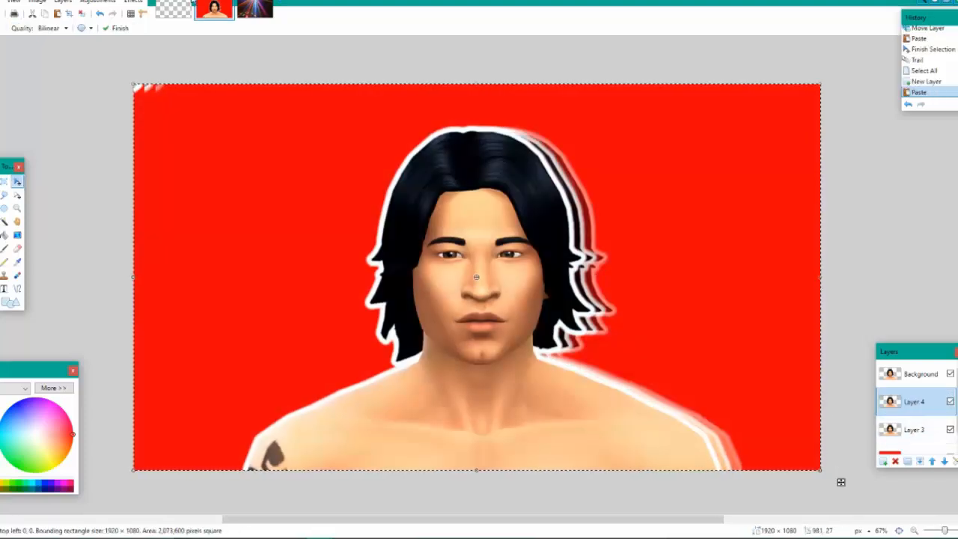
Try flipping the whole image horizontally, and undo the flip
{"action": "left_click", "coordinate": [38, 2]}
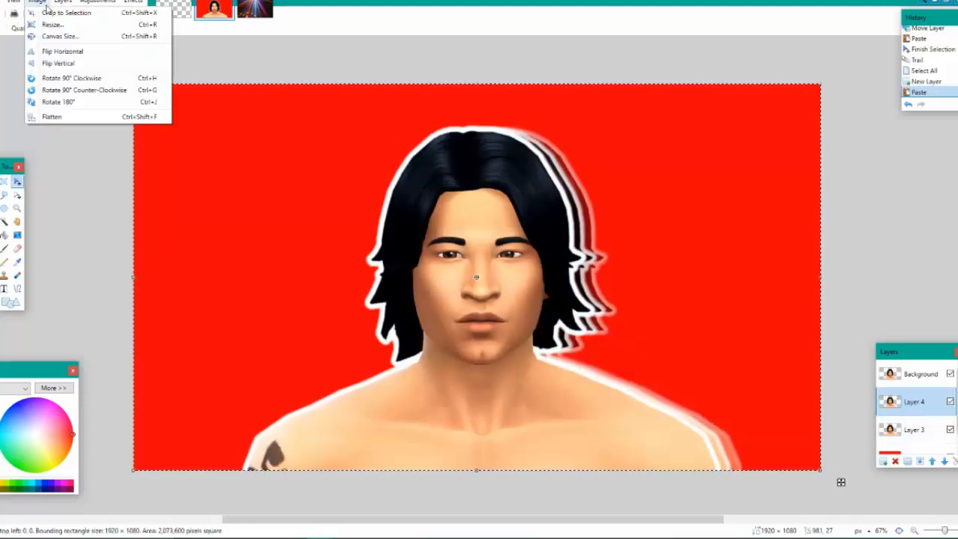
{"action": "left_click", "coordinate": [54, 52]}
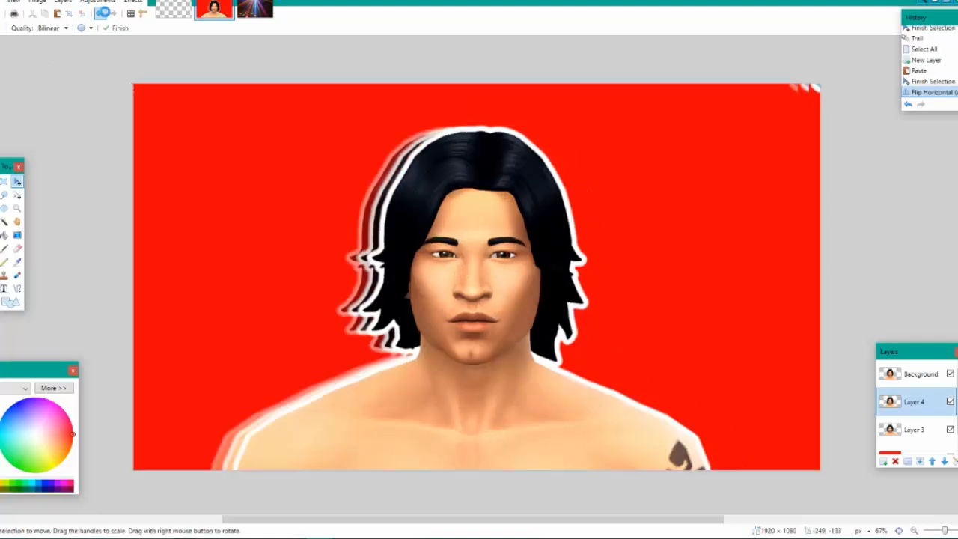
{"action": "left_click", "coordinate": [103, 12]}
Move Layer 4 beneath Layer 3 in the layer order
{"action": "left_click_drag", "start_coordinate": [913, 410], "coordinate": [918, 434]}
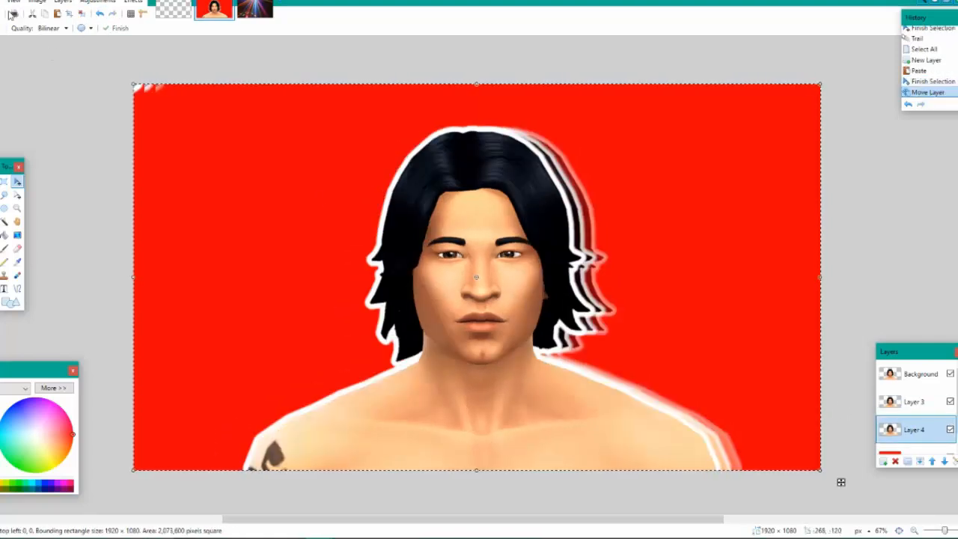
Try rotating the image 90° clockwise, and undo the rotation
{"action": "left_click", "coordinate": [14, 1]}
{"action": "left_click", "coordinate": [6, 3]}
{"action": "left_click", "coordinate": [36, 2]}
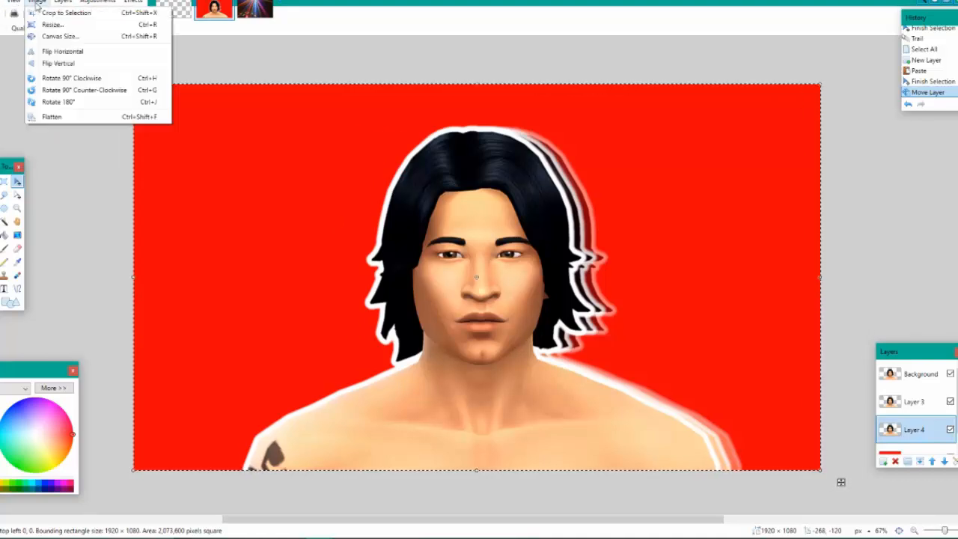
{"action": "left_click", "coordinate": [73, 78]}
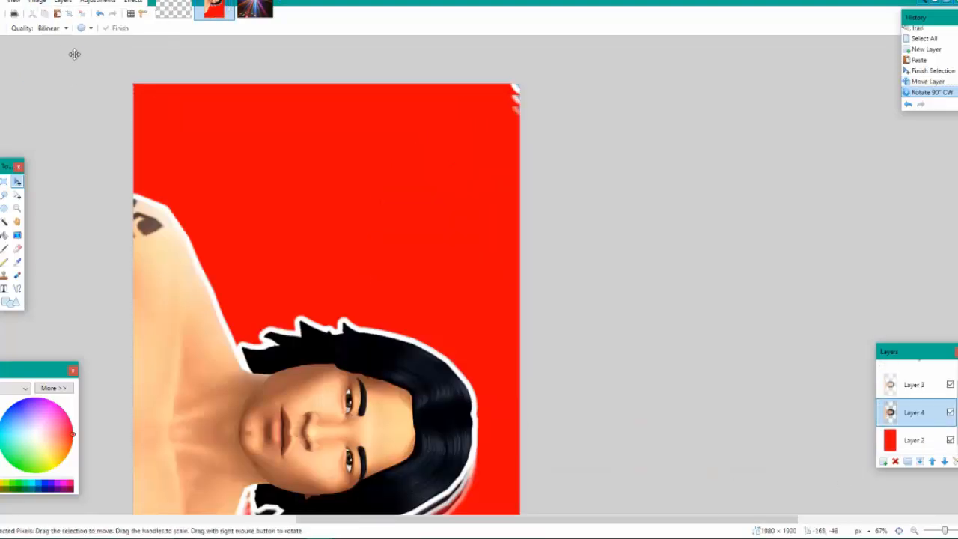
{"action": "left_click", "coordinate": [98, 13]}
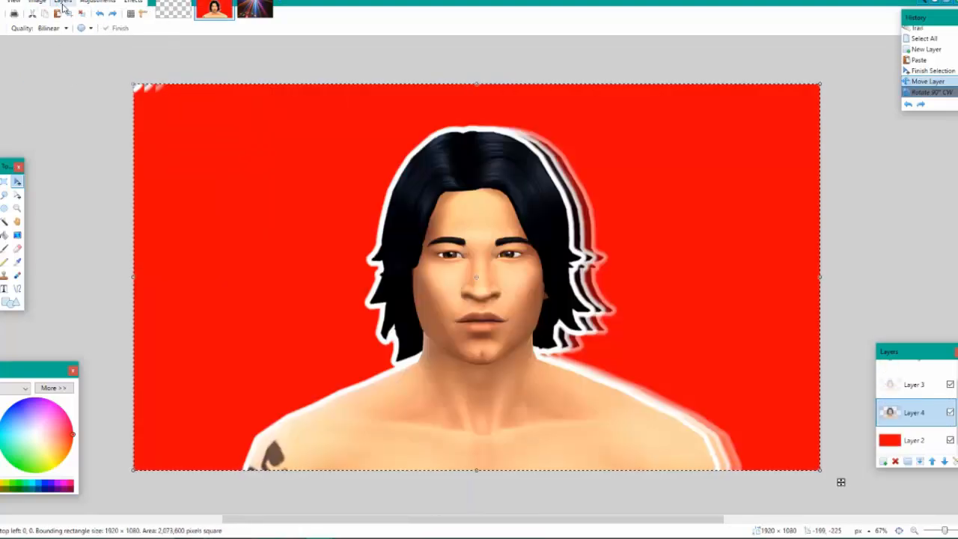
Rotate the whole image by 180°
{"action": "left_click", "coordinate": [36, 3]}
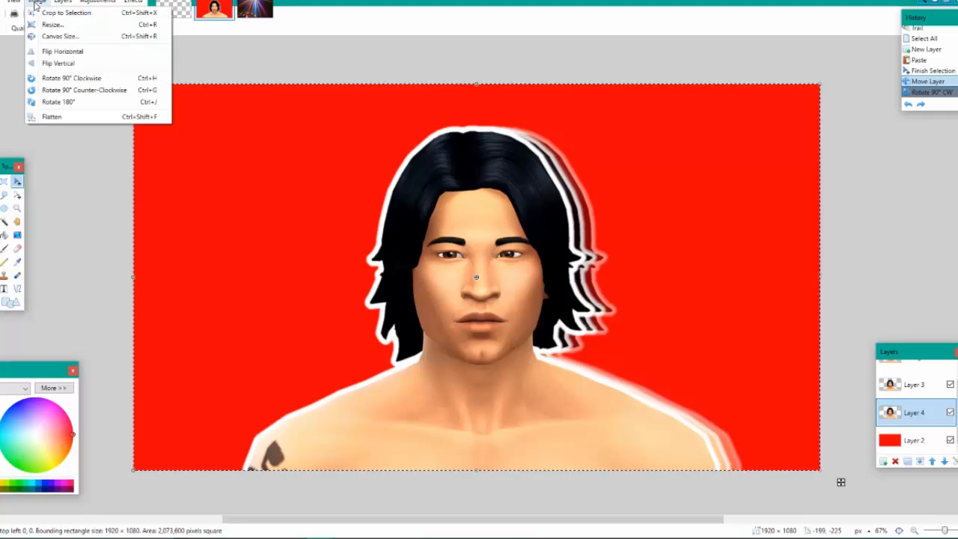
{"action": "left_click", "coordinate": [77, 102]}
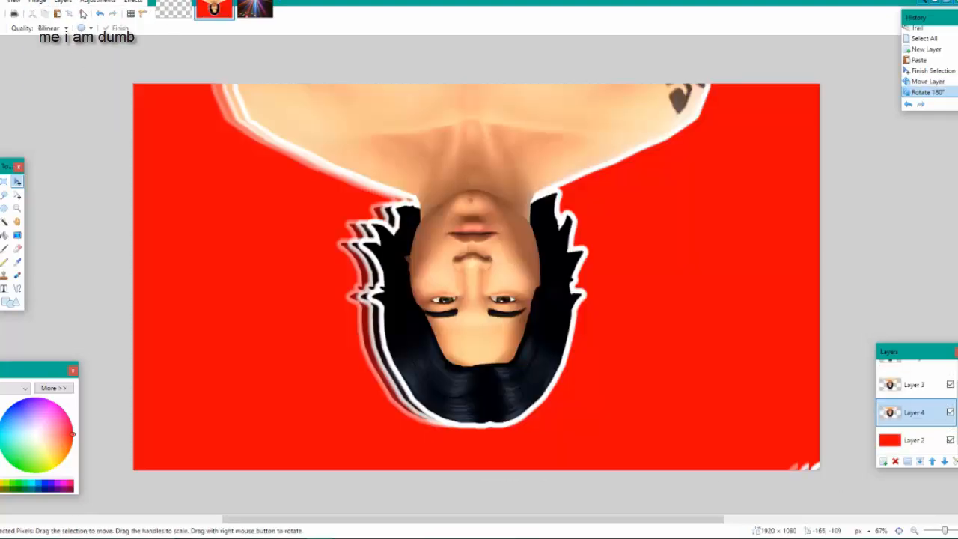
Undo the 180° rotation and mirror Layer 4 horizontally by stretching its pixels across the canvas in reverse, leaving nothing selected
{"action": "key", "text": "ctrl+z"}
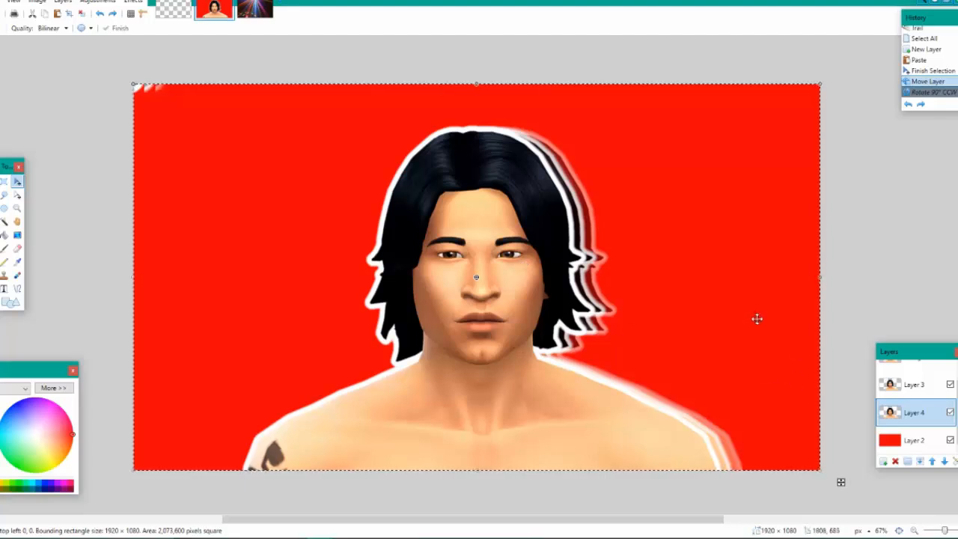
{"action": "left_click_drag", "start_coordinate": [822, 277], "coordinate": [303, 277]}
{"action": "left_click_drag", "start_coordinate": [187, 336], "coordinate": [822, 282]}
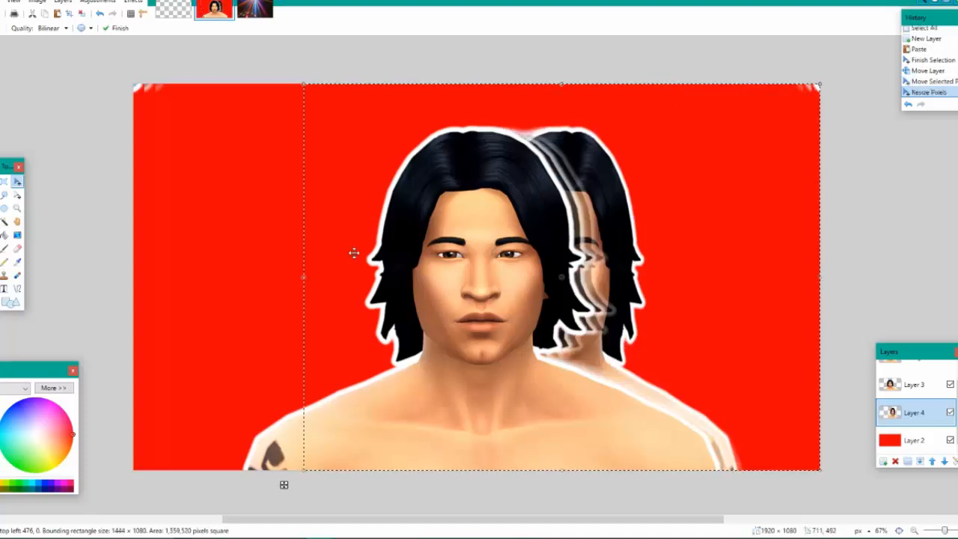
{"action": "left_click_drag", "start_coordinate": [303, 277], "coordinate": [131, 366]}
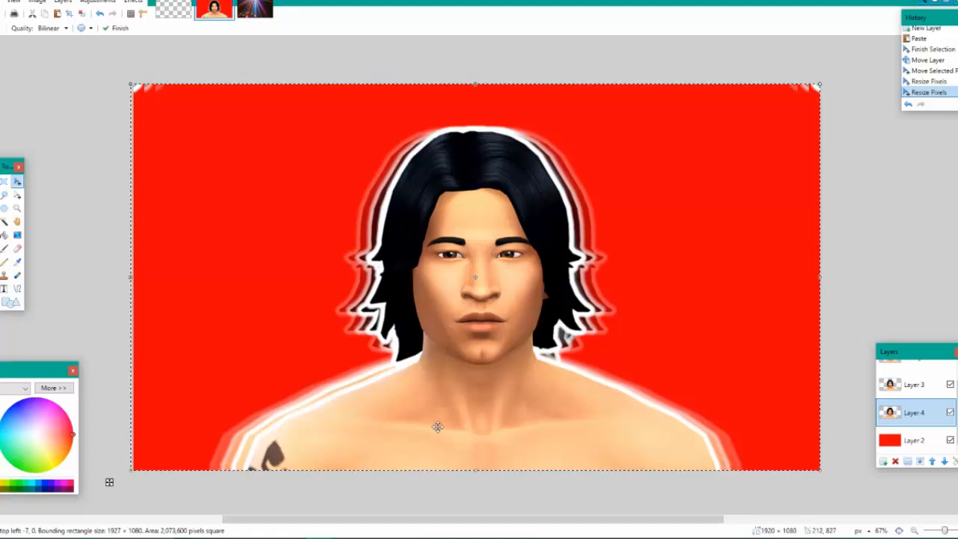
{"action": "key", "text": "ctrl+d"}
Merge the Background layer and Layer 3 down into Layer 4
{"action": "scroll", "coordinate": [912, 391], "scroll_direction": "up", "scroll_amount": 1}
{"action": "scroll", "coordinate": [911, 391], "scroll_direction": "up", "scroll_amount": 1}
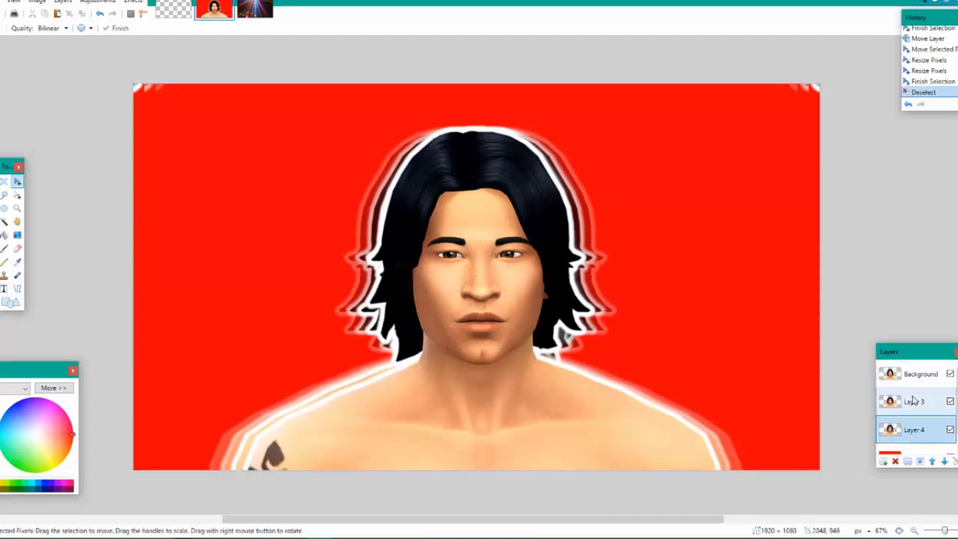
{"action": "left_click", "coordinate": [913, 400]}
{"action": "left_click", "coordinate": [905, 380]}
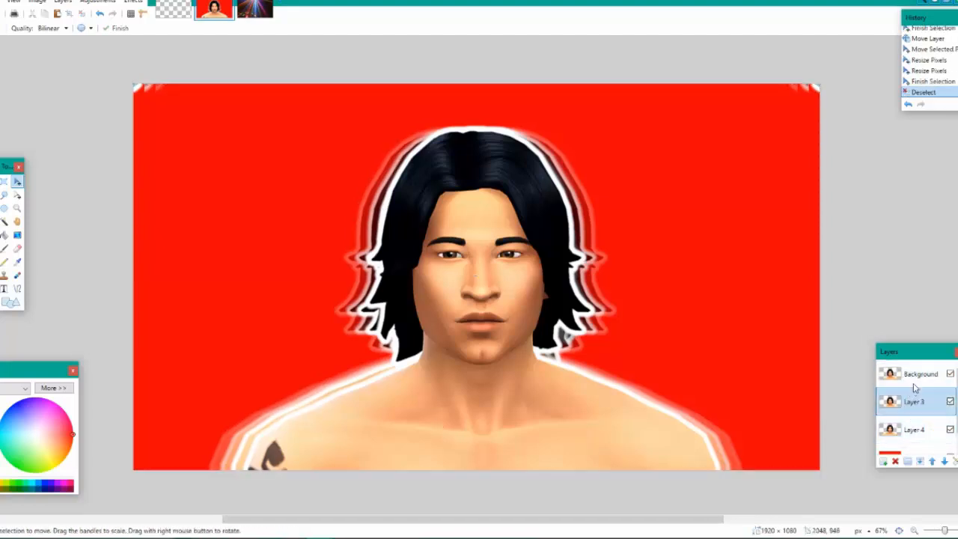
{"action": "left_click", "coordinate": [919, 461]}
{"action": "left_click", "coordinate": [920, 461]}
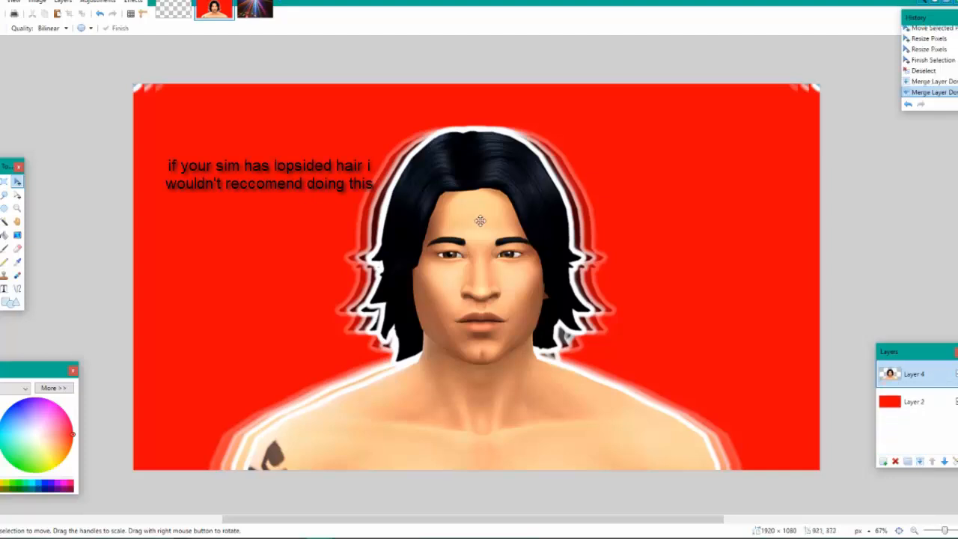
Examine the white outline and mirrored trail closely around the Sim's hair and shoulder
{"action": "scroll", "coordinate": [470, 387], "scroll_direction": "up", "scroll_amount": 7}
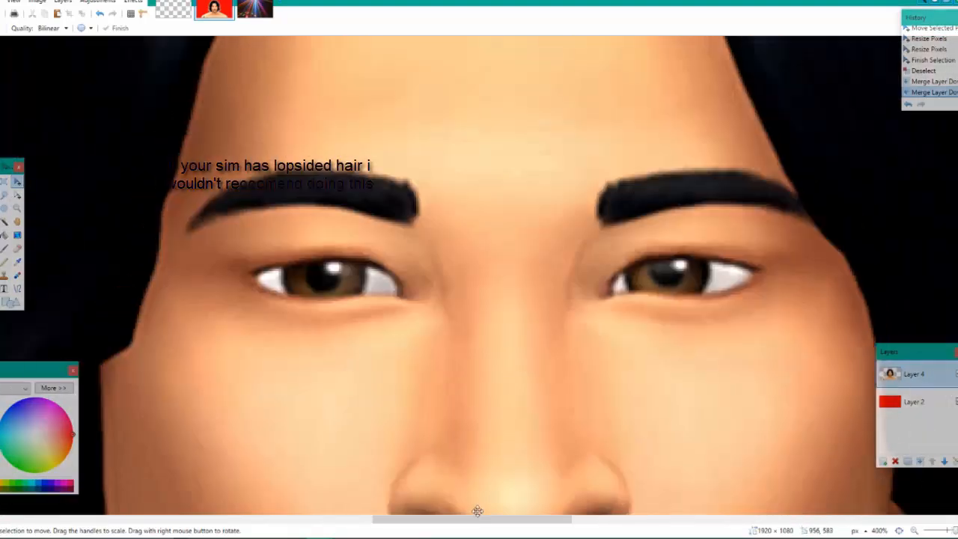
{"action": "left_click_drag", "start_coordinate": [467, 519], "coordinate": [366, 527]}
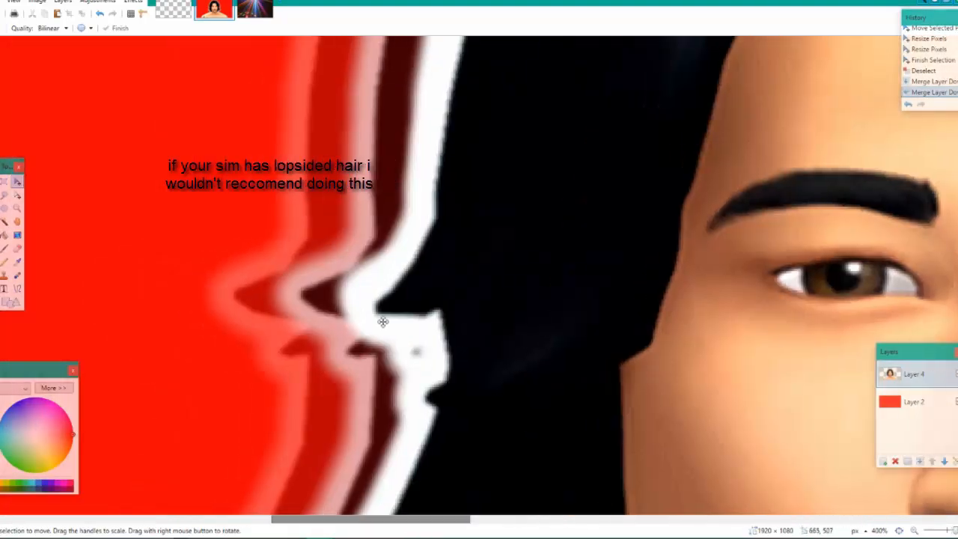
{"action": "scroll", "coordinate": [419, 288], "scroll_direction": "up", "scroll_amount": 3}
{"action": "scroll", "coordinate": [627, 197], "scroll_direction": "up", "scroll_amount": 2}
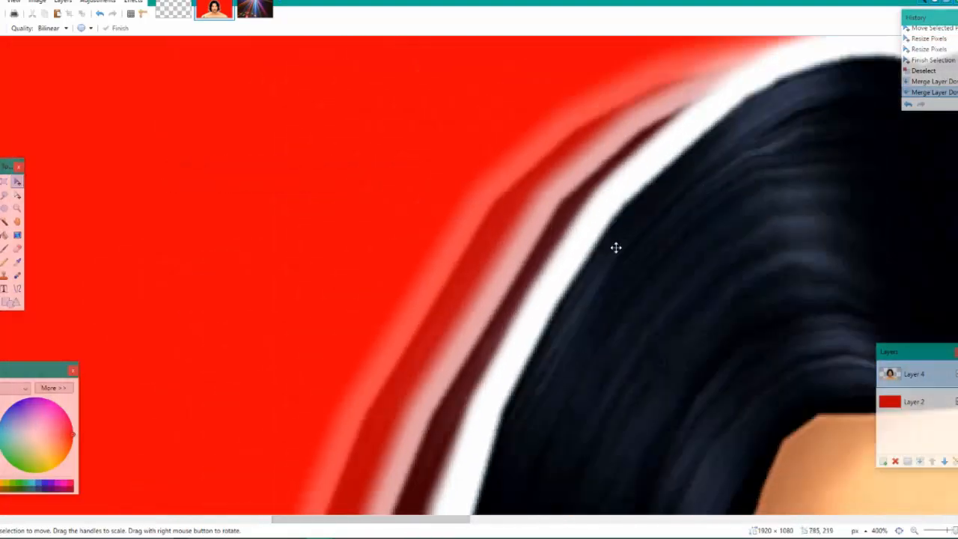
{"action": "scroll", "coordinate": [615, 248], "scroll_direction": "down", "scroll_amount": 10}
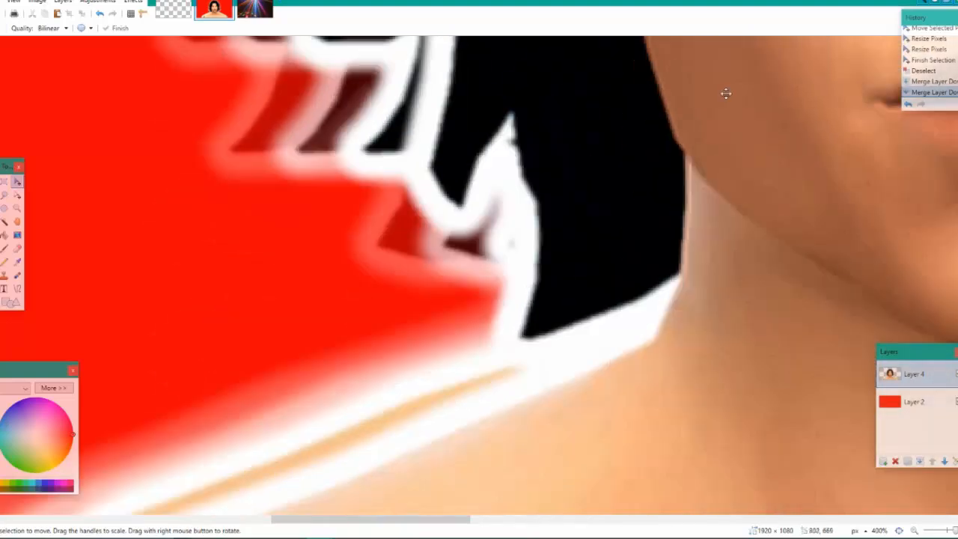
{"action": "left_click", "coordinate": [899, 531]}
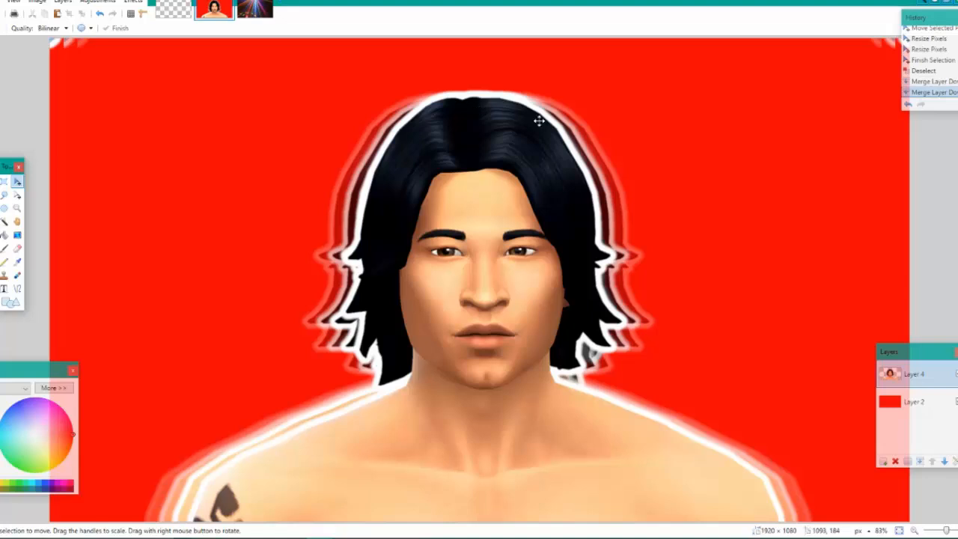
{"action": "left_click", "coordinate": [84, 4]}
{"action": "left_click", "coordinate": [82, 4]}
{"action": "left_click", "coordinate": [82, 3]}
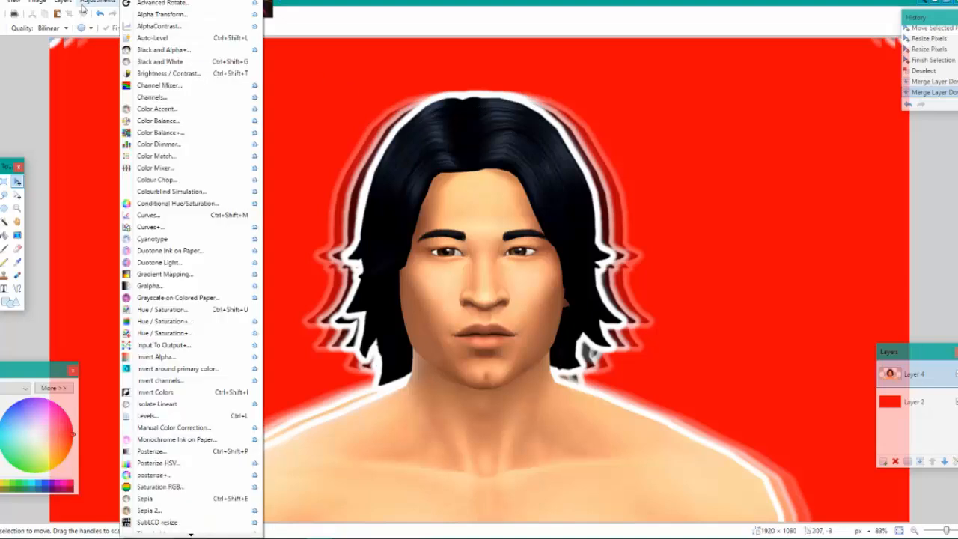
{"action": "left_click", "coordinate": [84, 0]}
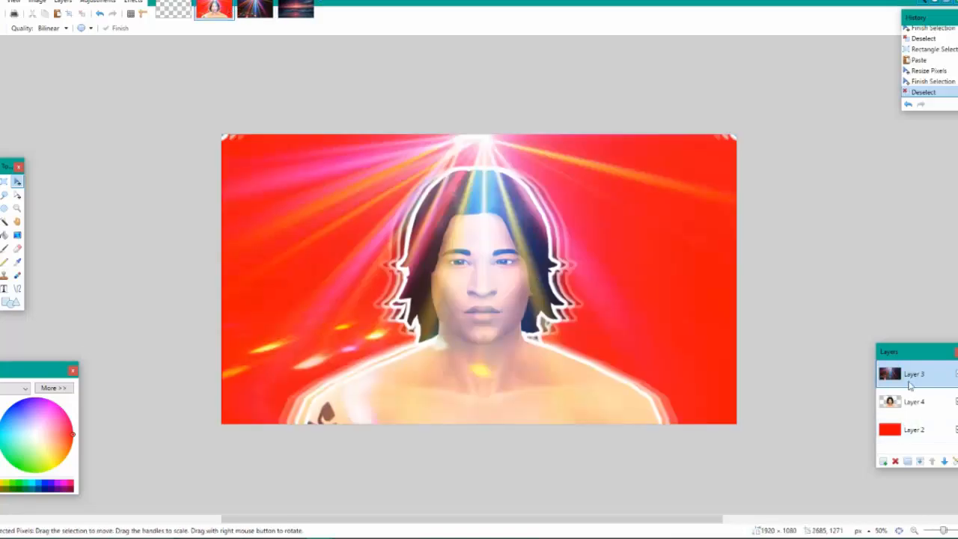
Review the light-beam layer's blending properties and delete the solid red Layer 2
{"action": "double_click", "coordinate": [900, 378]}
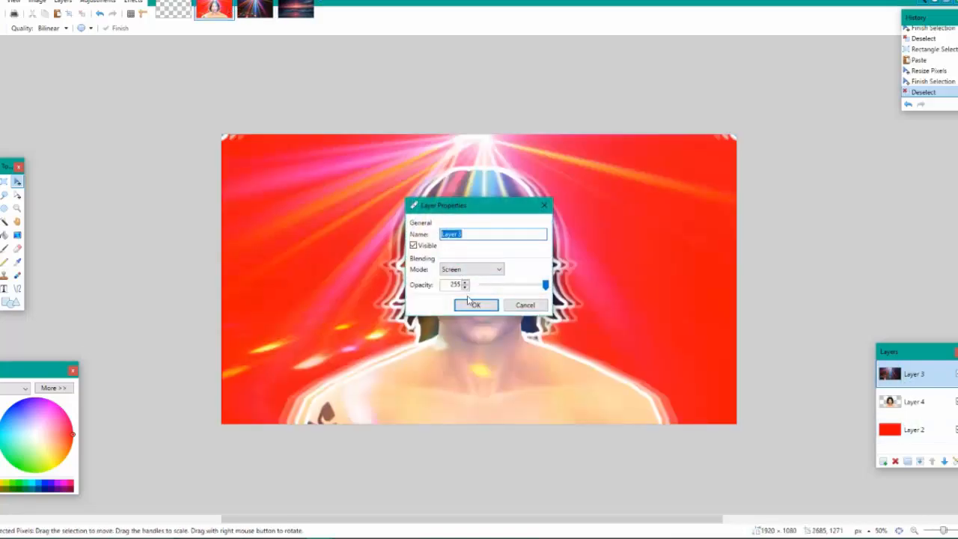
{"action": "left_click", "coordinate": [475, 306]}
{"action": "left_click", "coordinate": [915, 440]}
{"action": "left_click", "coordinate": [896, 461]}
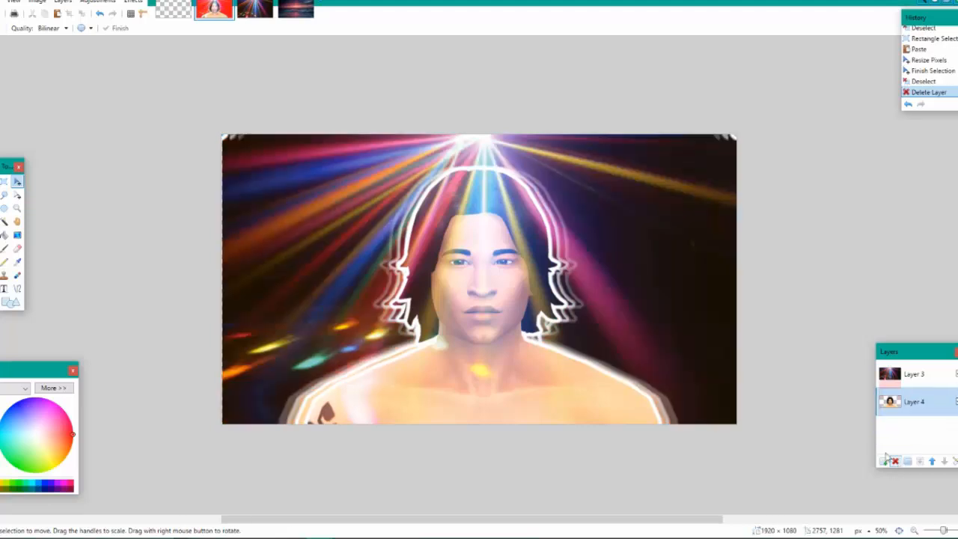
Paste the ocean sunset image onto a new layer beneath the Sim and enlarge it to cover the whole canvas
{"action": "left_click", "coordinate": [298, 6]}
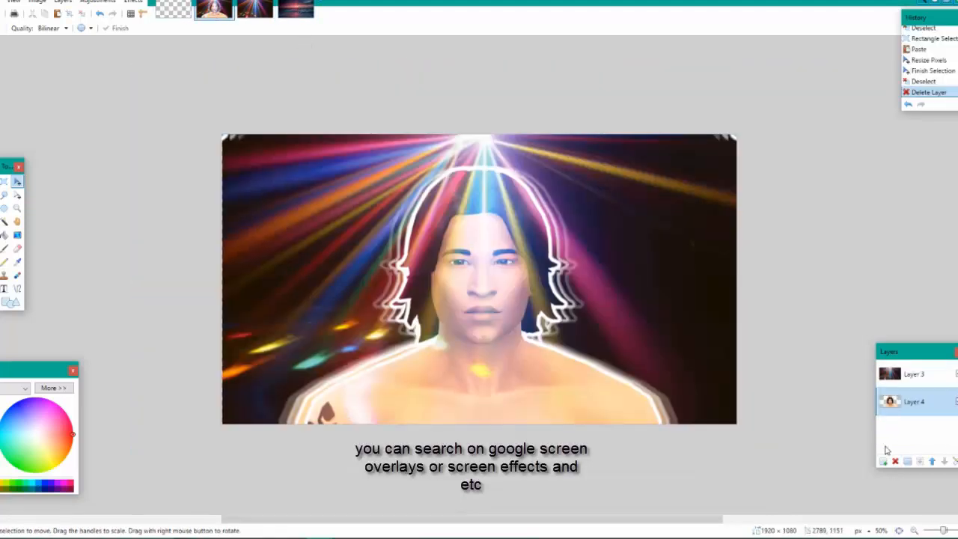
{"action": "left_click", "coordinate": [883, 461]}
{"action": "left_click_drag", "start_coordinate": [904, 406], "coordinate": [908, 432]}
{"action": "key", "text": "ctrl+v"}
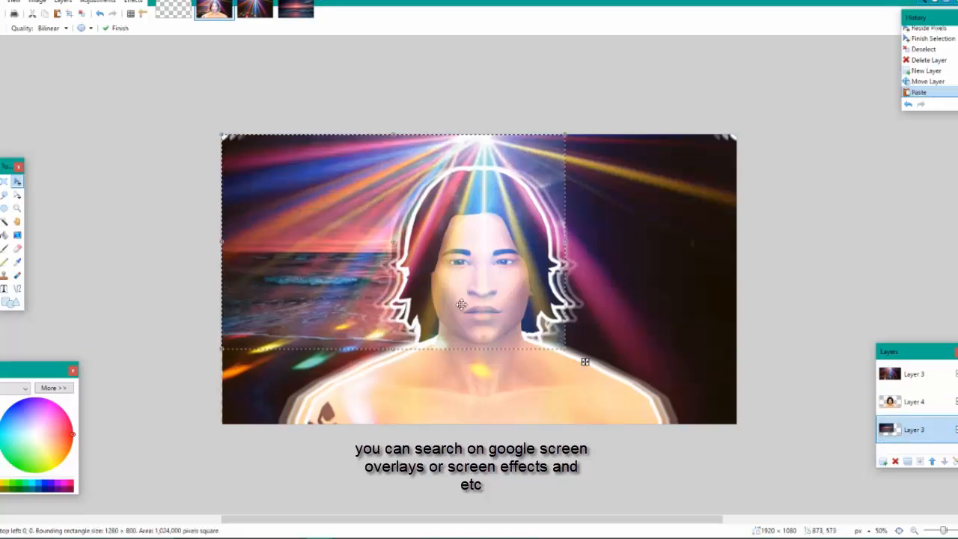
{"action": "left_click_drag", "start_coordinate": [564, 349], "coordinate": [751, 443]}
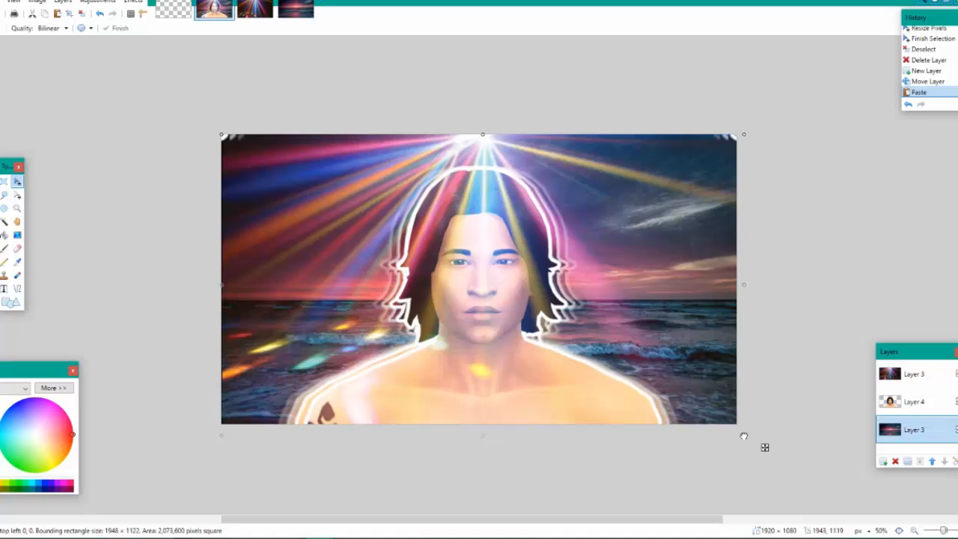
{"action": "key", "text": "ctrl+d"}
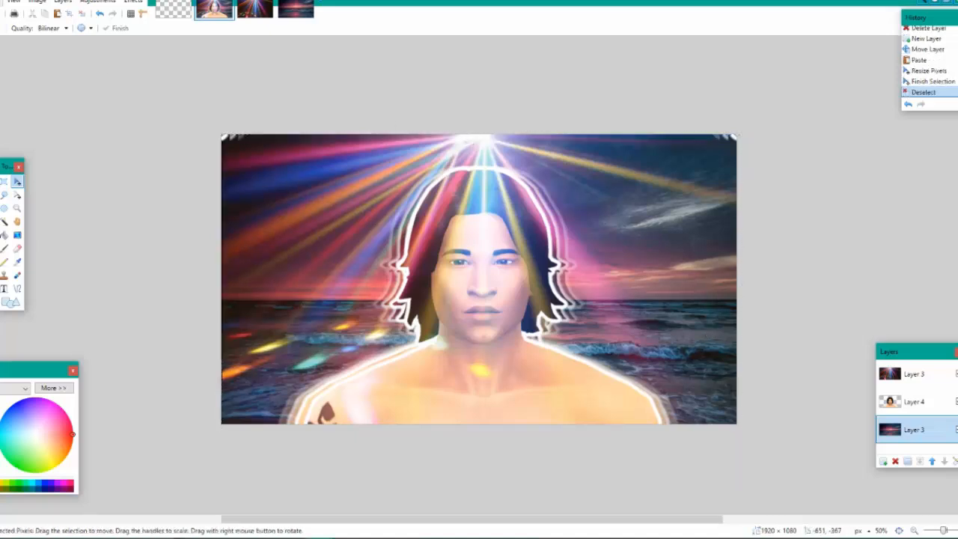
Open the blue and purple aura JPG from the gfx pictures folder and select the whole image for copying into the Sim composition
{"action": "key", "text": "ctrl+o"}
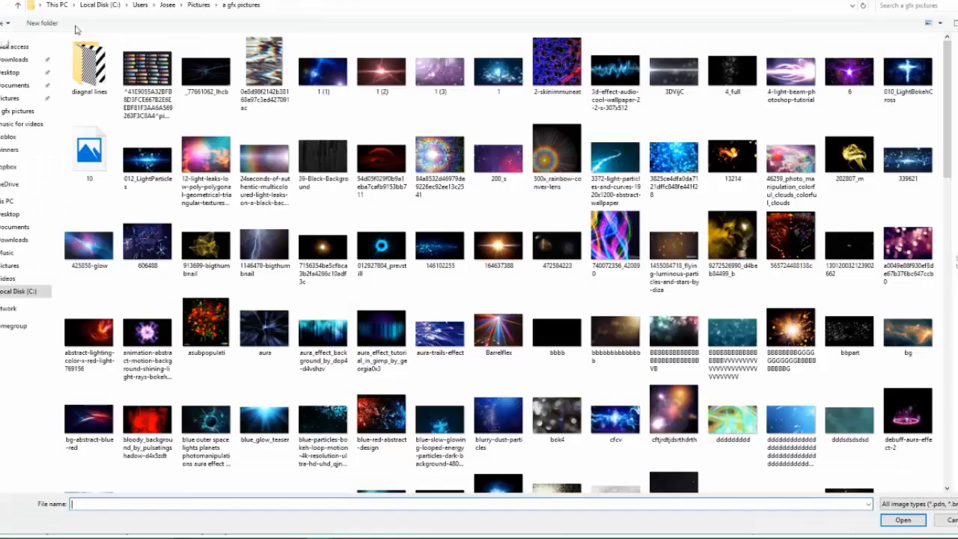
{"action": "double_click", "coordinate": [380, 333]}
{"action": "key", "text": "ctrl+a"}
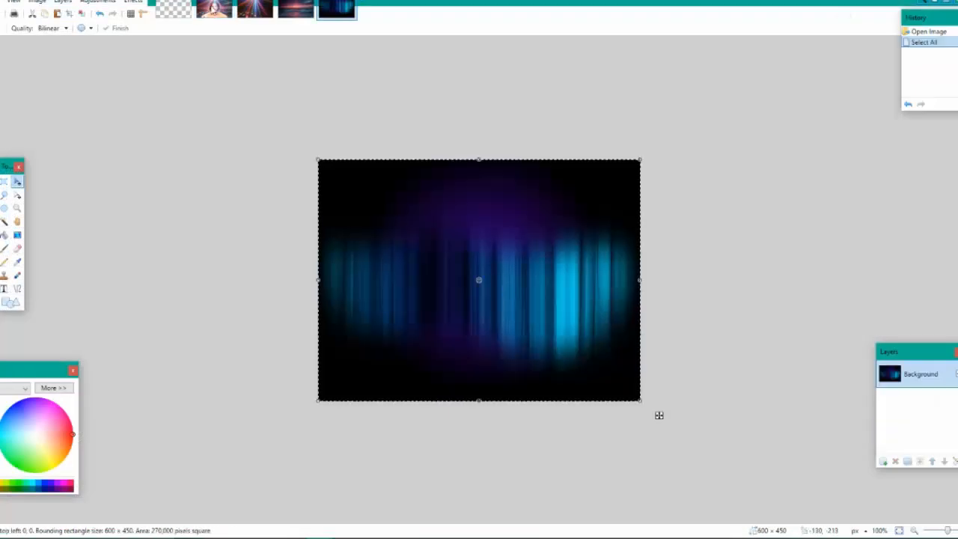
{"action": "left_click", "coordinate": [214, 10]}
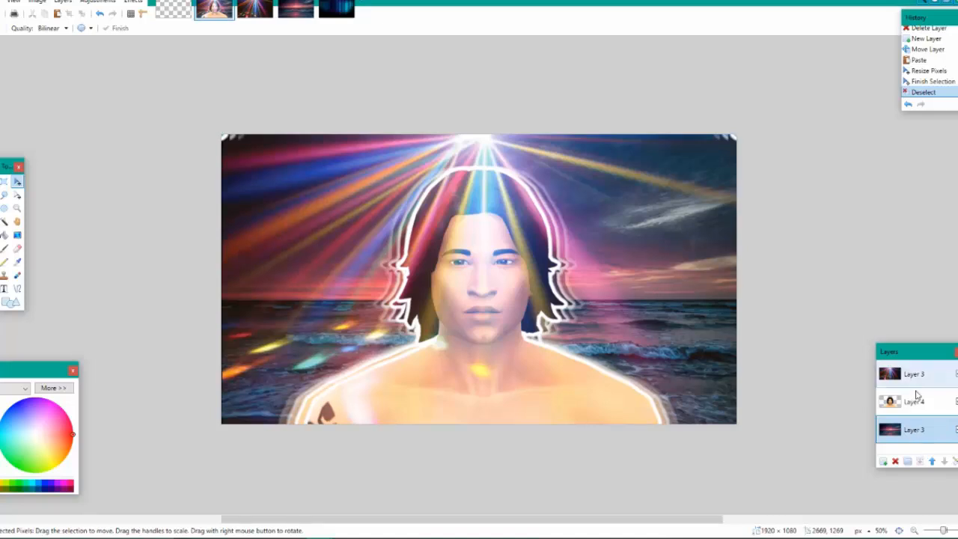
Add a new layer above the light beams, change its blend mode, and stretch the pasted aura image across the canvas
{"action": "left_click", "coordinate": [913, 374]}
{"action": "left_click", "coordinate": [883, 461]}
{"action": "key", "text": "F4"}
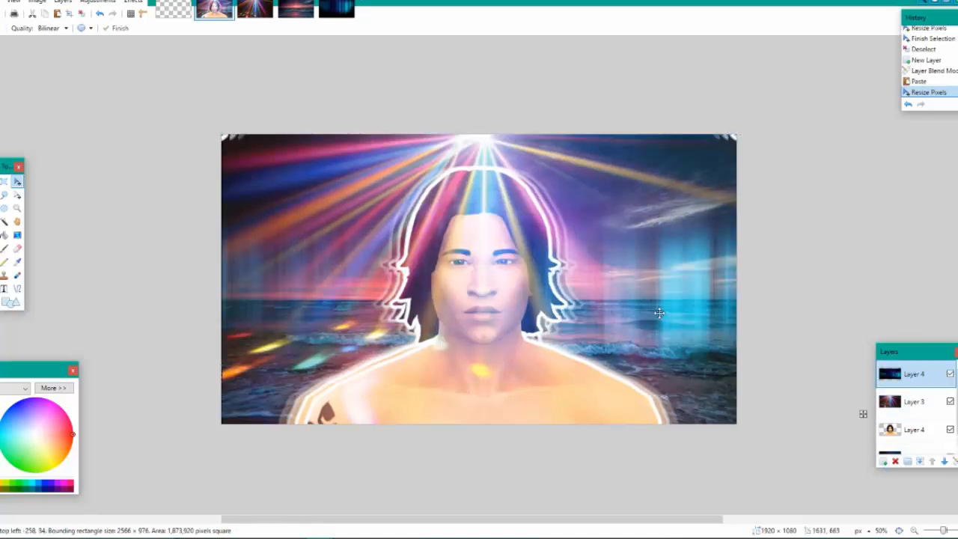
{"action": "left_click_drag", "start_coordinate": [659, 313], "coordinate": [662, 318]}
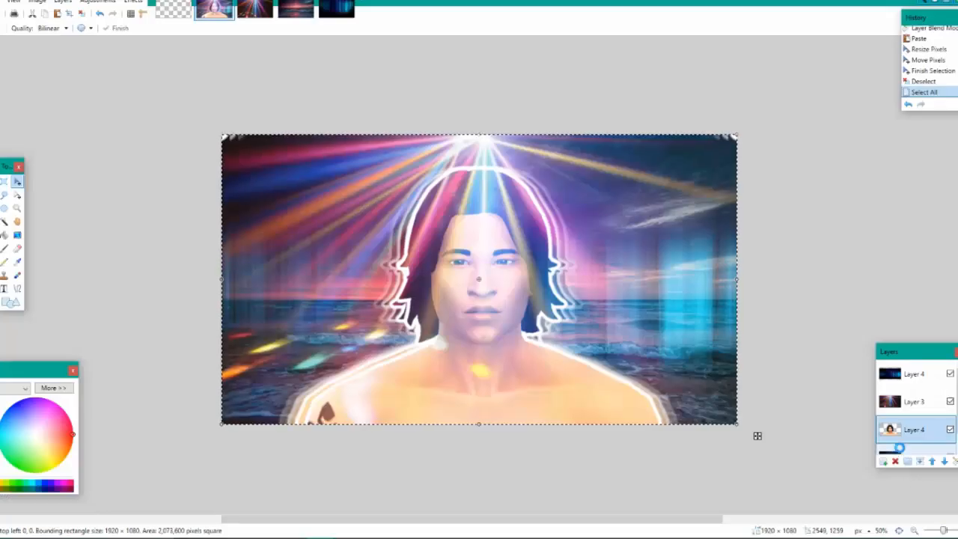
Paste a copy of the whole Sim layer onto a new layer at the top of the layer order
{"action": "left_click", "coordinate": [917, 379]}
{"action": "left_click", "coordinate": [884, 461]}
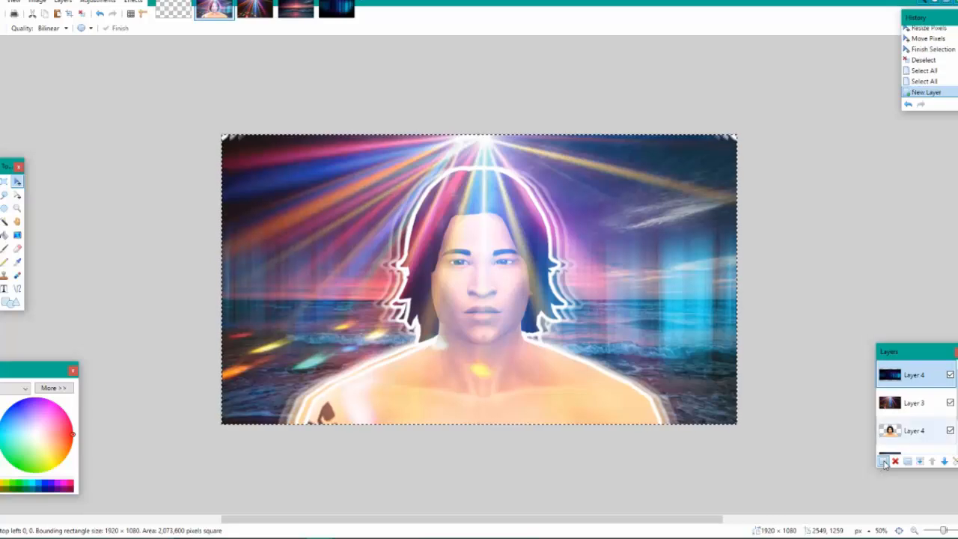
{"action": "key", "text": "ctrl+v"}
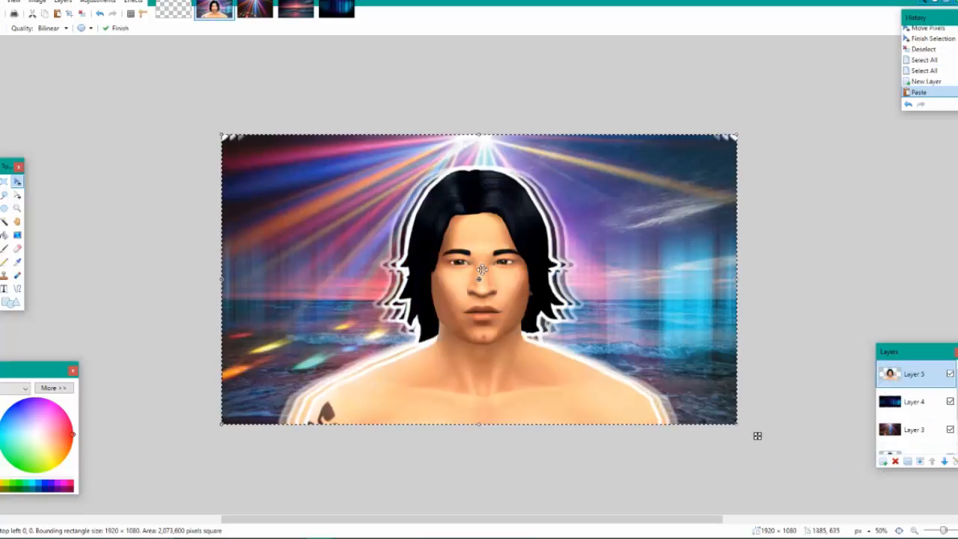
Set the blend mode of Layer 5 to Overlay and clear the selection
{"action": "double_click", "coordinate": [921, 376]}
{"action": "left_click", "coordinate": [490, 269]}
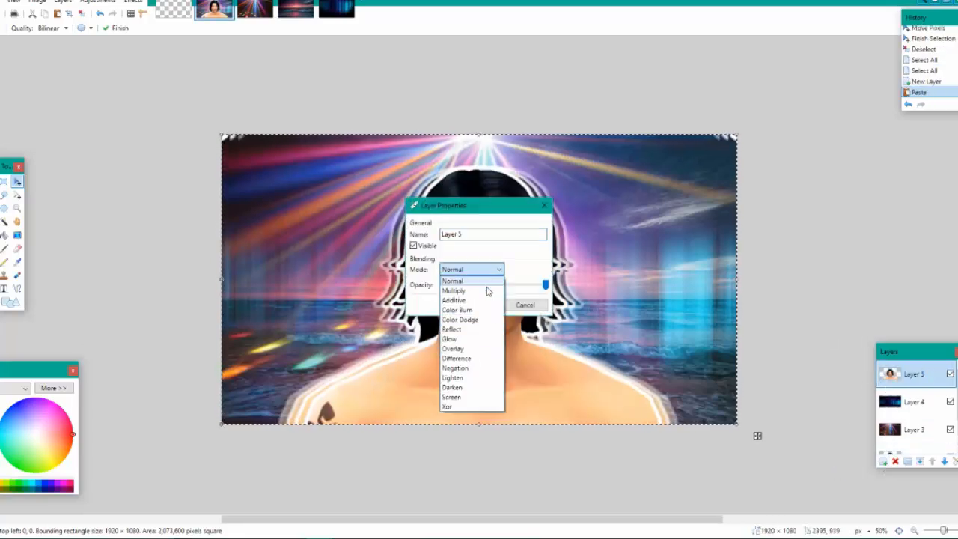
{"action": "left_click", "coordinate": [493, 349]}
{"action": "left_click_drag", "start_coordinate": [467, 206], "coordinate": [768, 182]}
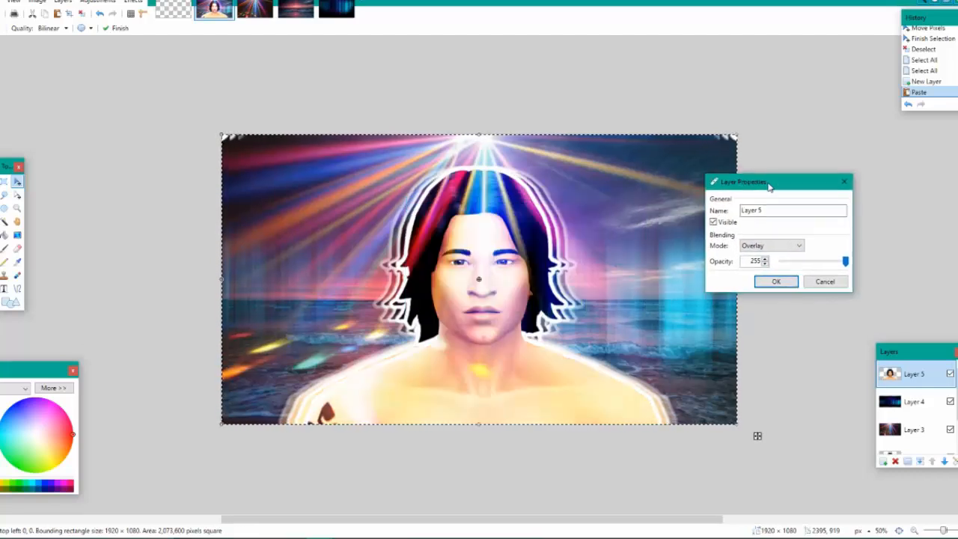
{"action": "left_click", "coordinate": [775, 281]}
{"action": "key", "text": "ctrl+d"}
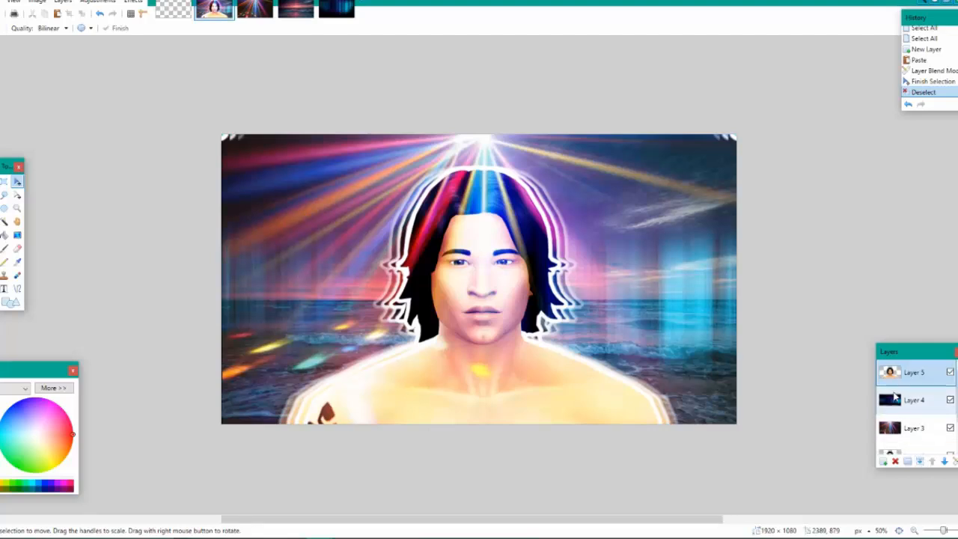
Hide and show Layer 5 to compare the image with and without the Overlay copy
{"action": "scroll", "coordinate": [895, 397], "scroll_direction": "down", "scroll_amount": 2}
{"action": "scroll", "coordinate": [913, 398], "scroll_direction": "up", "scroll_amount": 2}
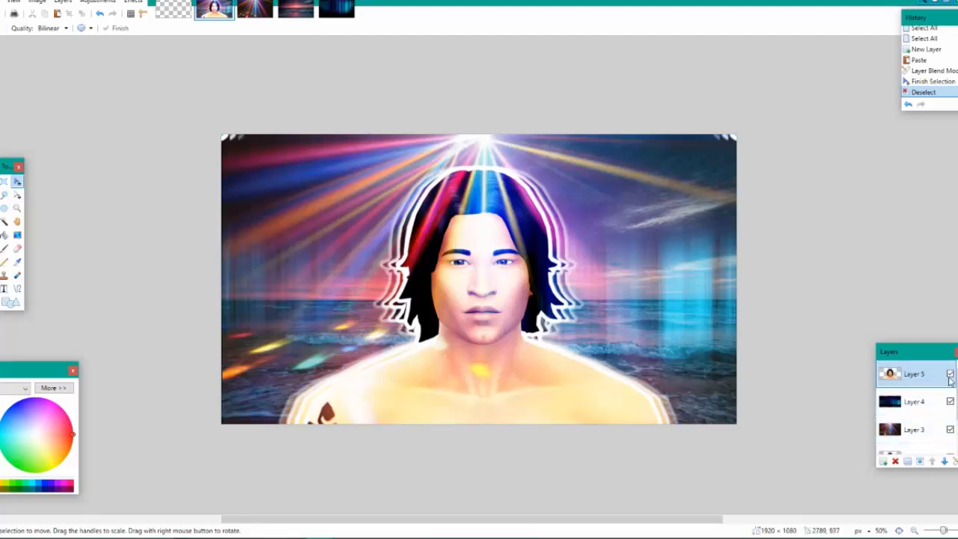
{"action": "left_click", "coordinate": [950, 374]}
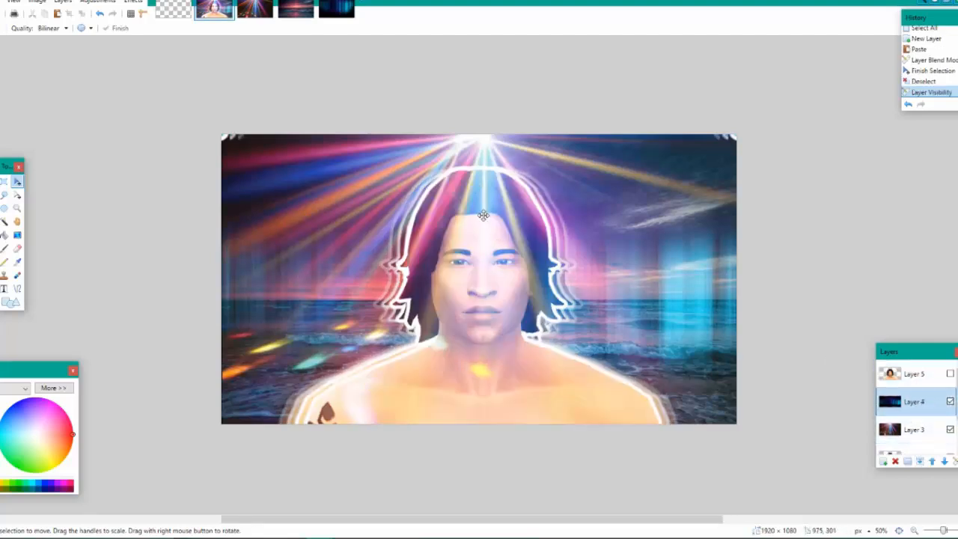
{"action": "left_click", "coordinate": [950, 373]}
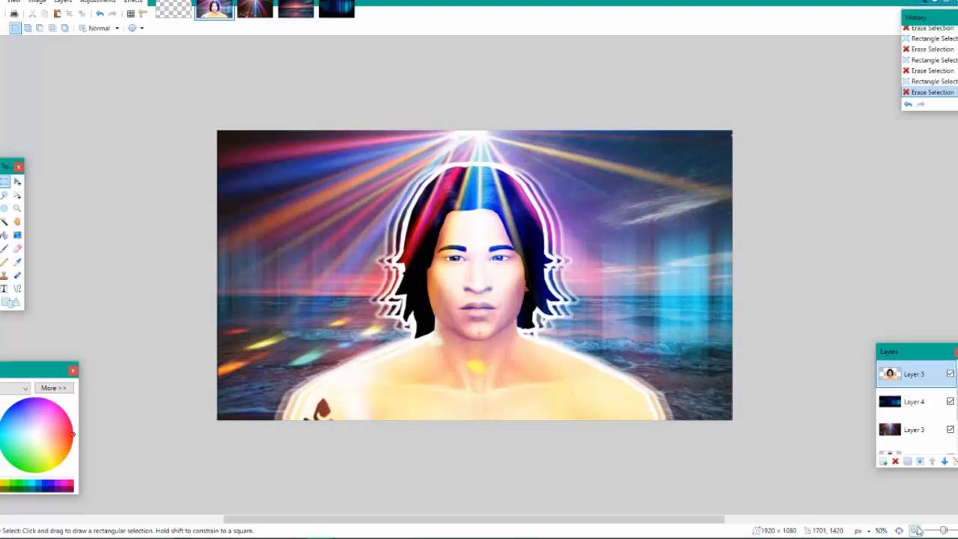
{"action": "left_click", "coordinate": [917, 530]}
{"action": "left_click", "coordinate": [917, 530]}
{"action": "left_click", "coordinate": [917, 530]}
{"action": "left_click", "coordinate": [917, 530]}
{"action": "left_click", "coordinate": [917, 530]}
{"action": "left_click", "coordinate": [917, 530]}
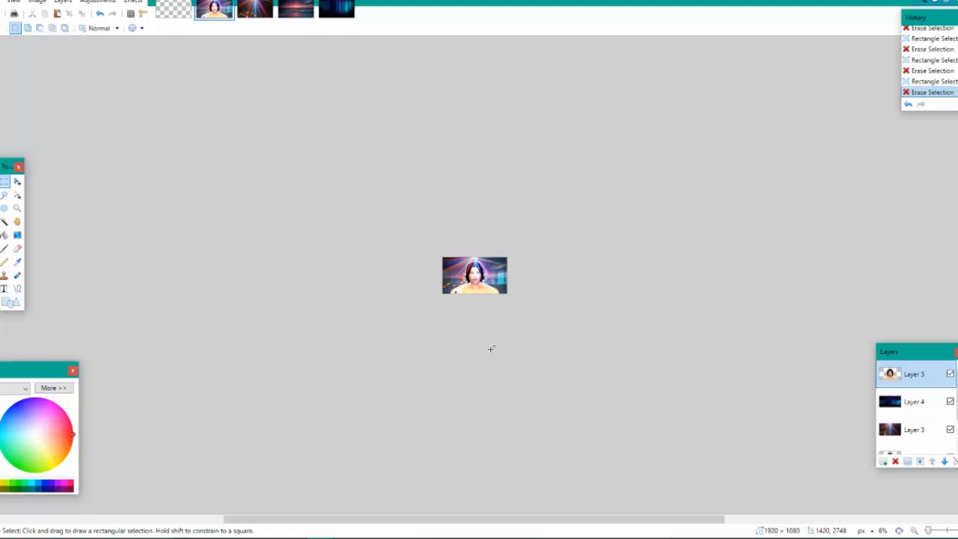
{"action": "left_click", "coordinate": [899, 531]}
{"action": "left_click", "coordinate": [916, 532]}
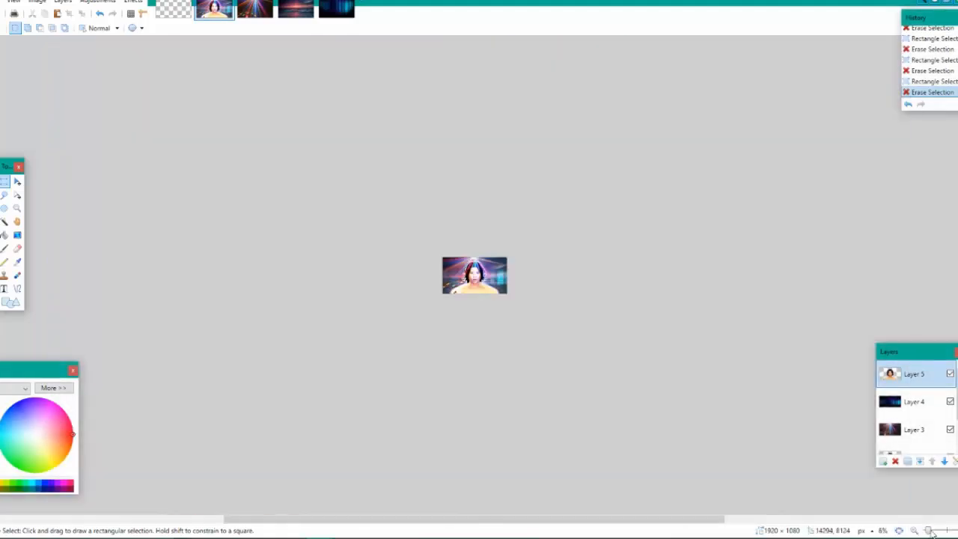
{"action": "left_click_drag", "start_coordinate": [929, 530], "coordinate": [945, 530]}
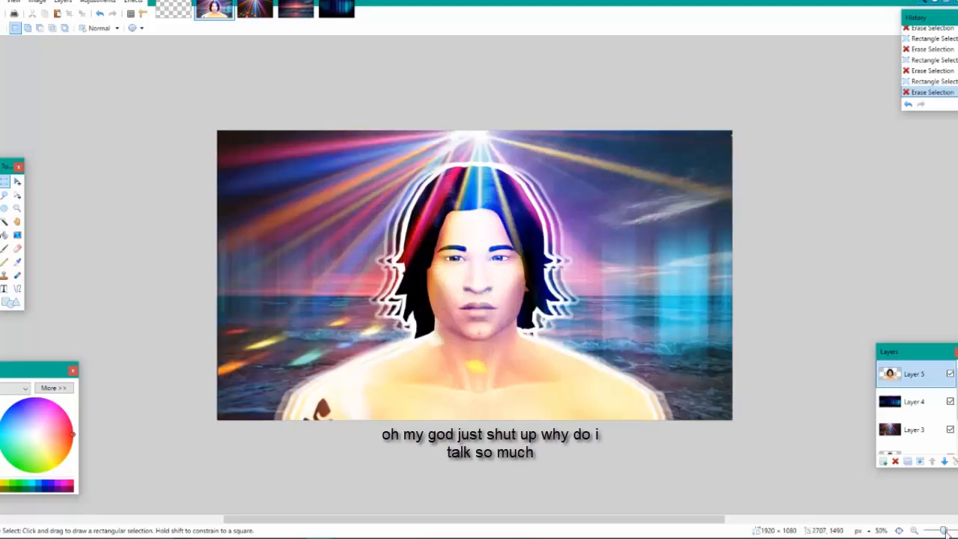
Add a new top layer and render a solid white rectangular border with a width of 32 using Borders N' Shapes
{"action": "left_click", "coordinate": [883, 461]}
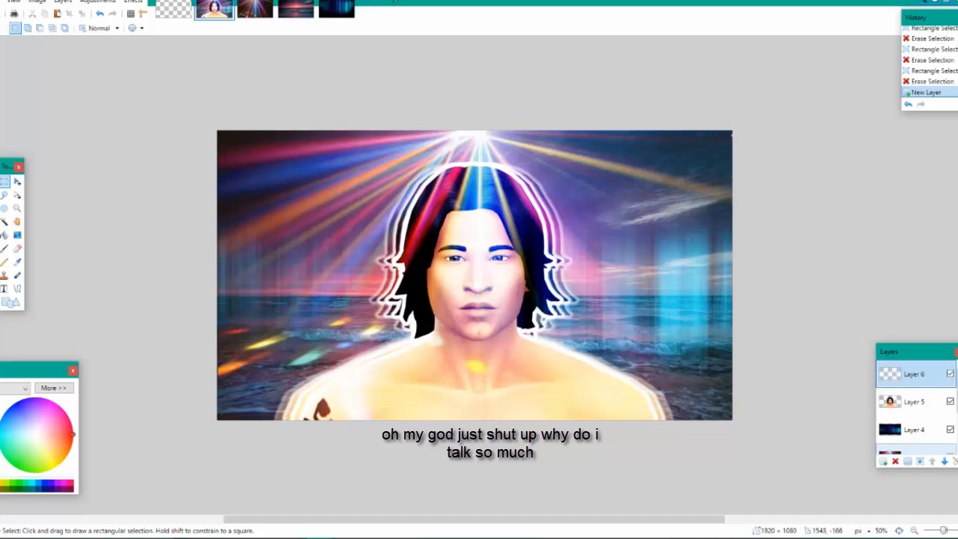
{"action": "left_click", "coordinate": [132, 2]}
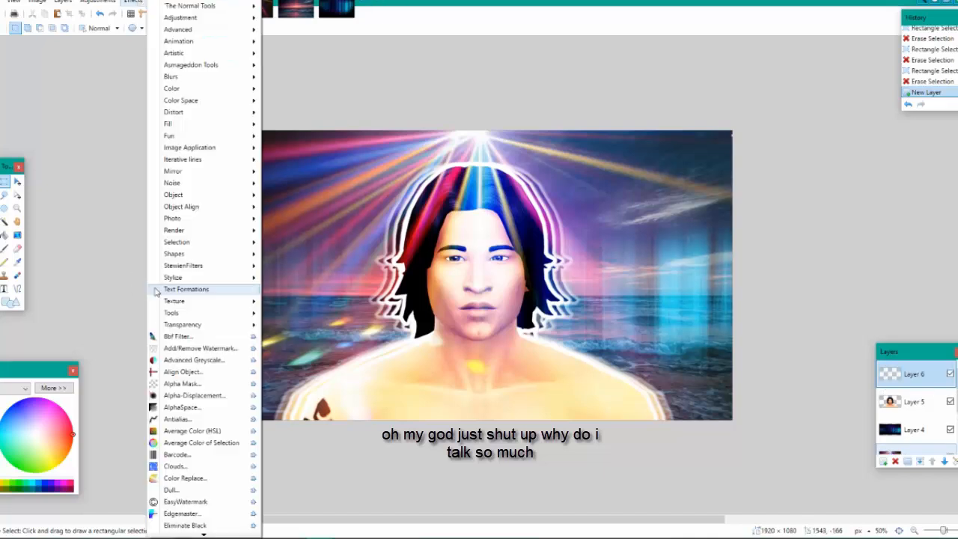
{"action": "mouse_move", "coordinate": [212, 255]}
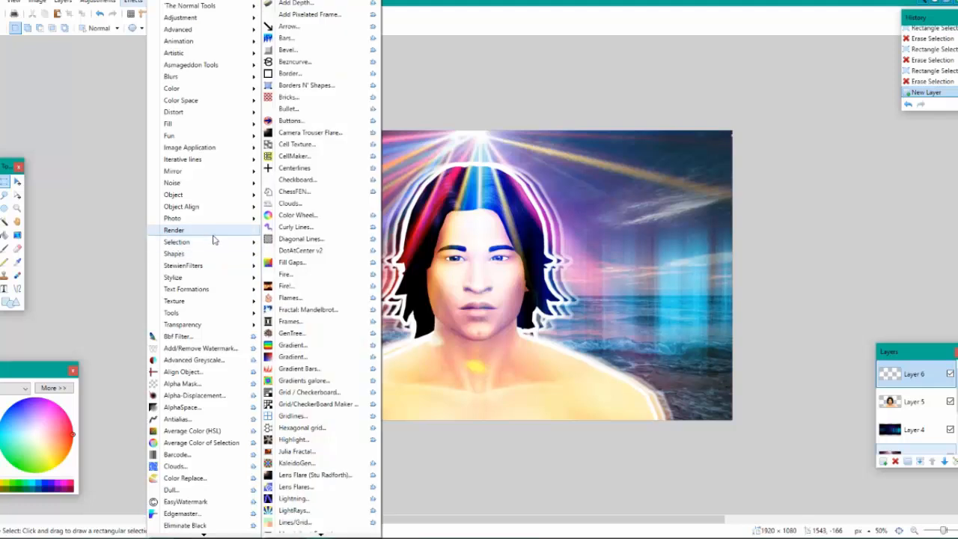
{"action": "left_click", "coordinate": [348, 89]}
{"action": "left_click_drag", "start_coordinate": [398, 129], "coordinate": [411, 129]}
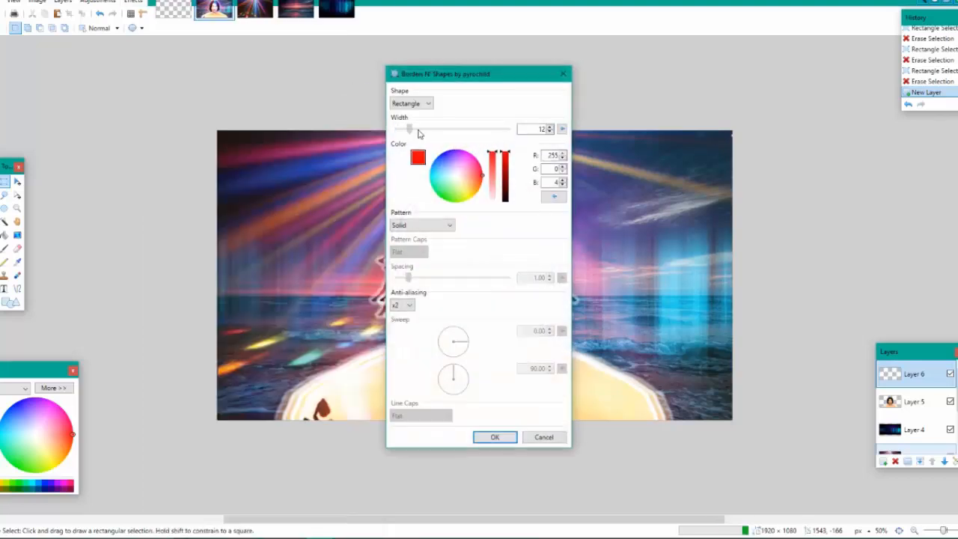
{"action": "left_click", "coordinate": [419, 134]}
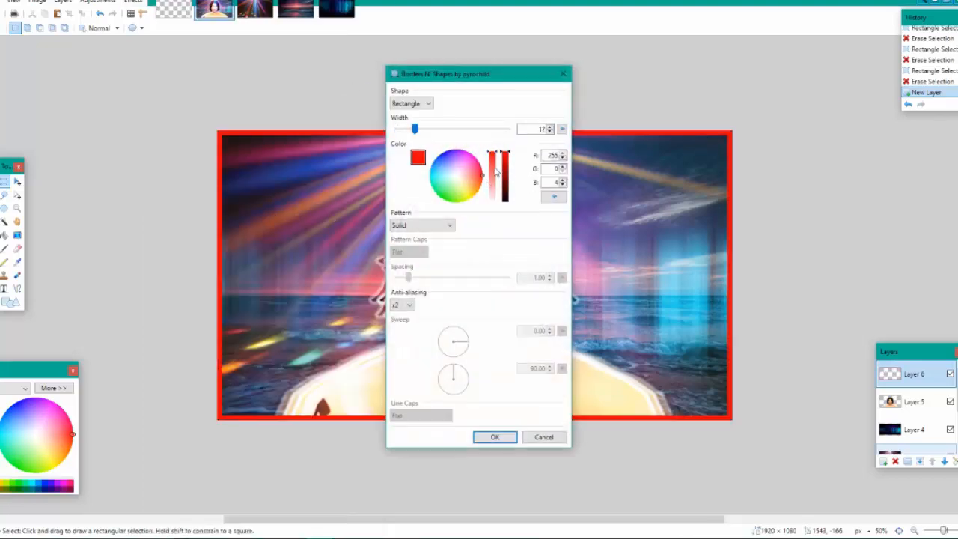
{"action": "left_click_drag", "start_coordinate": [495, 172], "coordinate": [492, 239]}
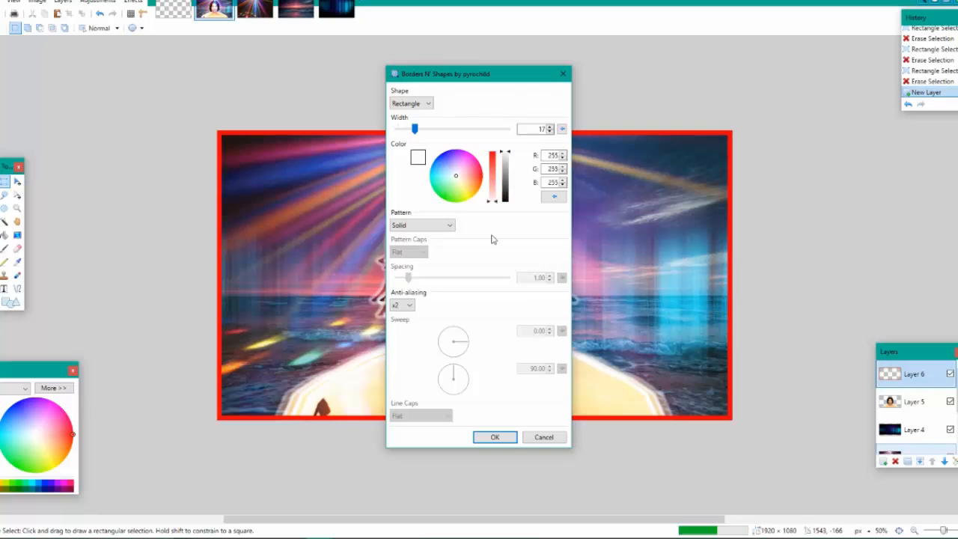
{"action": "left_click", "coordinate": [430, 136]}
{"action": "left_click", "coordinate": [430, 136]}
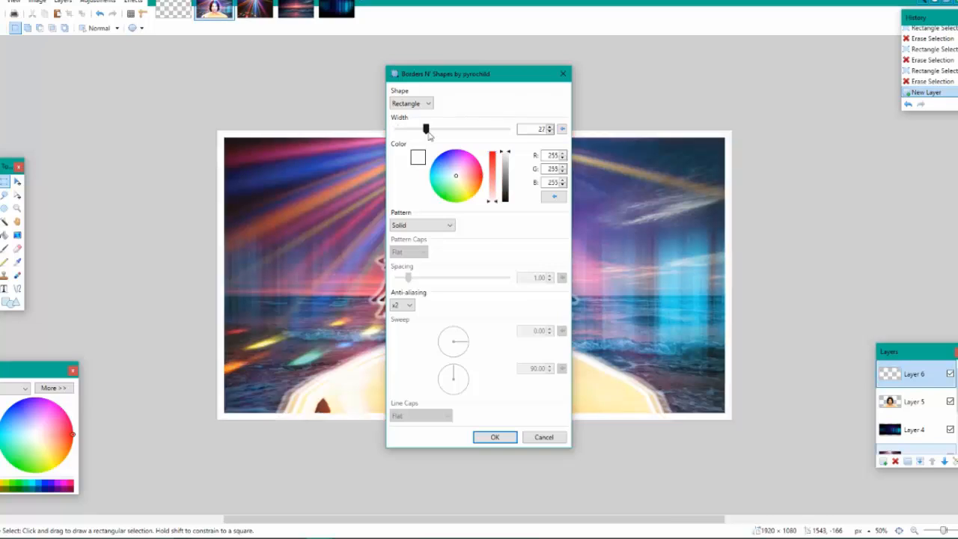
{"action": "left_click", "coordinate": [432, 135]}
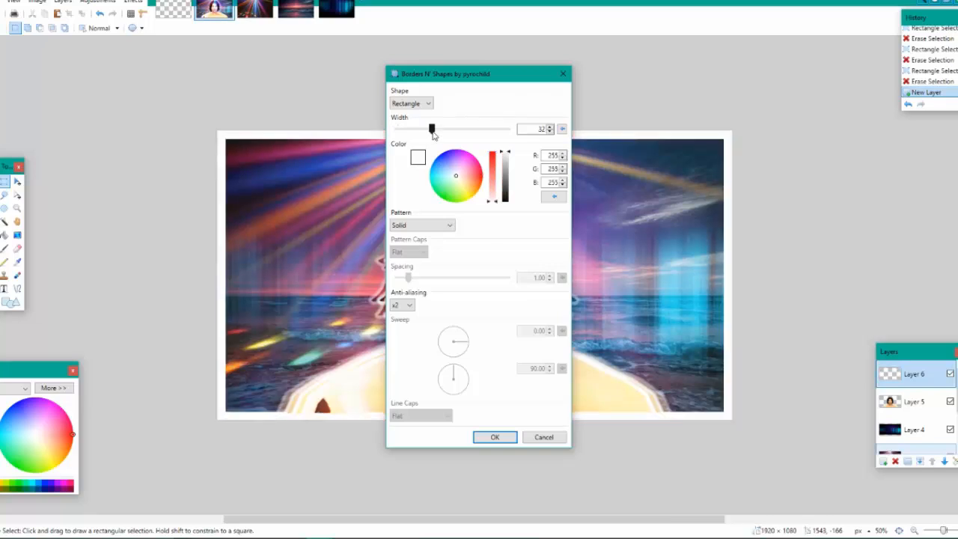
{"action": "left_click", "coordinate": [493, 437]}
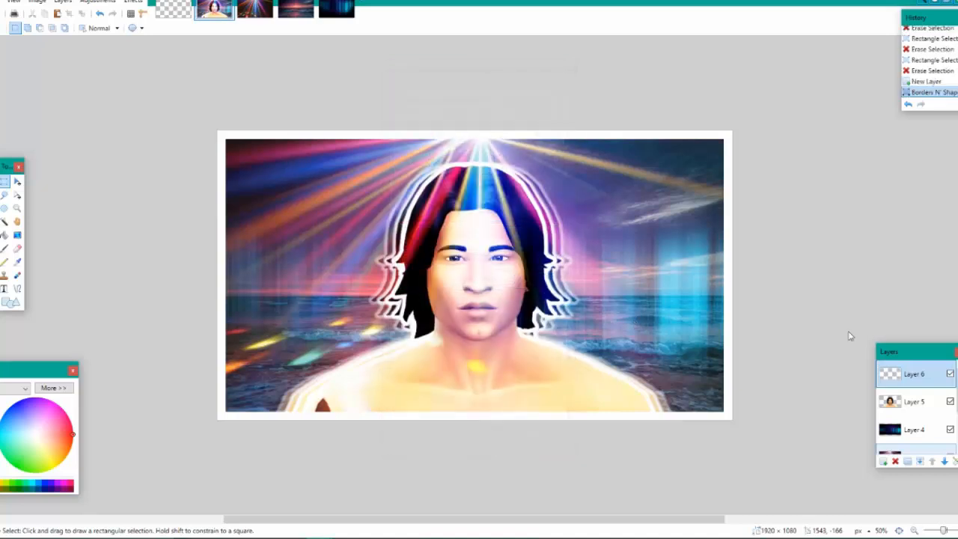
Set the blend mode of the border layer, Layer 6, to Overlay
{"action": "double_click", "coordinate": [908, 372]}
{"action": "left_click", "coordinate": [482, 279]}
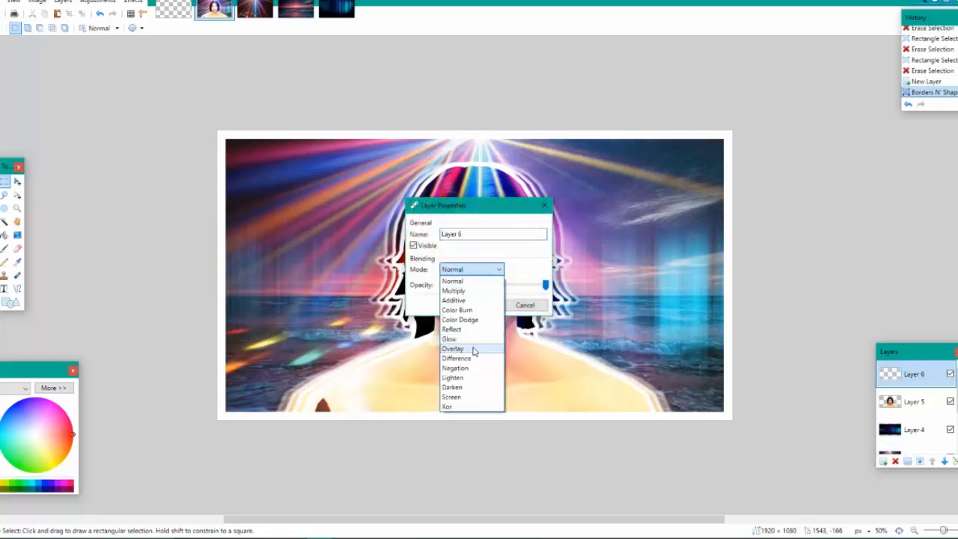
{"action": "left_click", "coordinate": [474, 347]}
{"action": "left_click", "coordinate": [471, 305]}
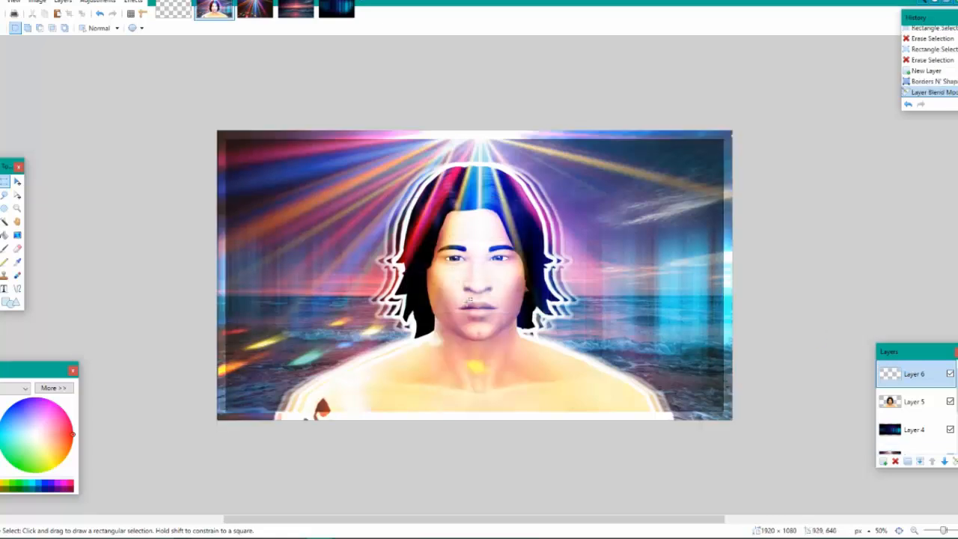
Add a new layer directly above Layer 4 and open the lines 08 image from the diagnal lines folder
{"action": "left_click", "coordinate": [907, 422]}
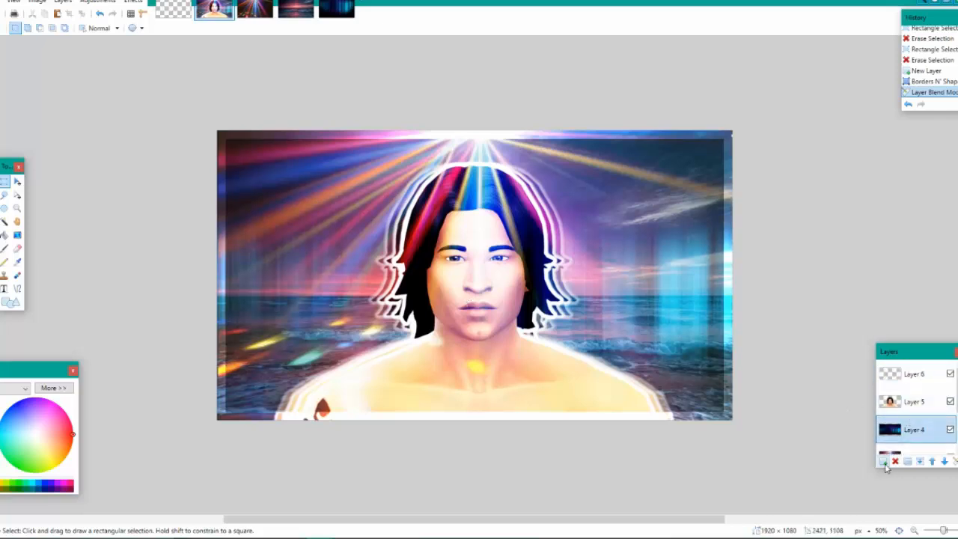
{"action": "left_click", "coordinate": [884, 461]}
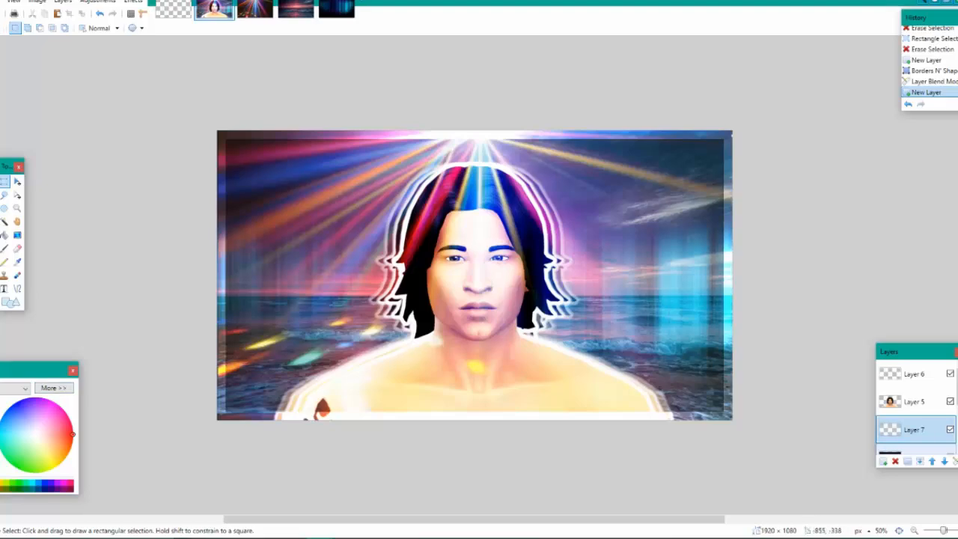
{"action": "key", "text": "ctrl+o"}
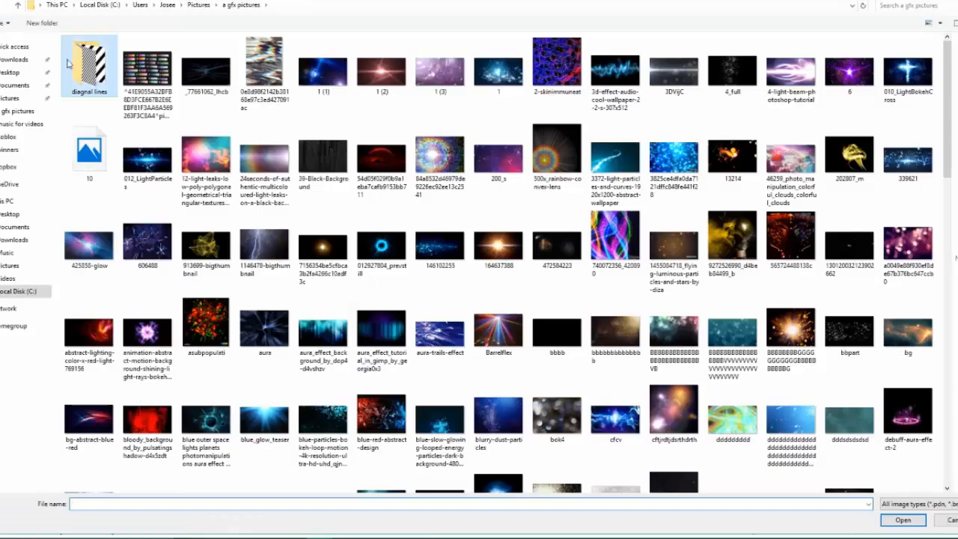
{"action": "double_click", "coordinate": [68, 64]}
{"action": "left_click", "coordinate": [500, 84]}
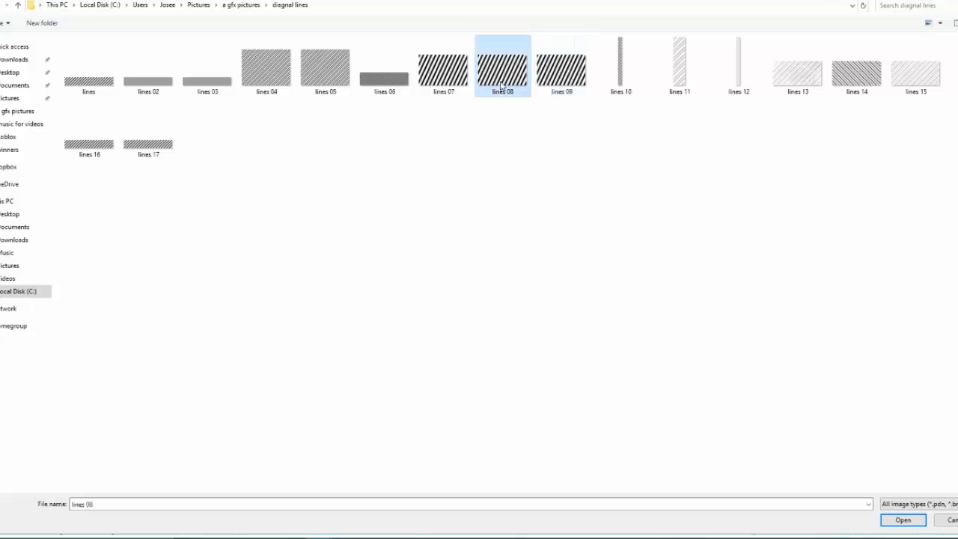
{"action": "double_click", "coordinate": [501, 84]}
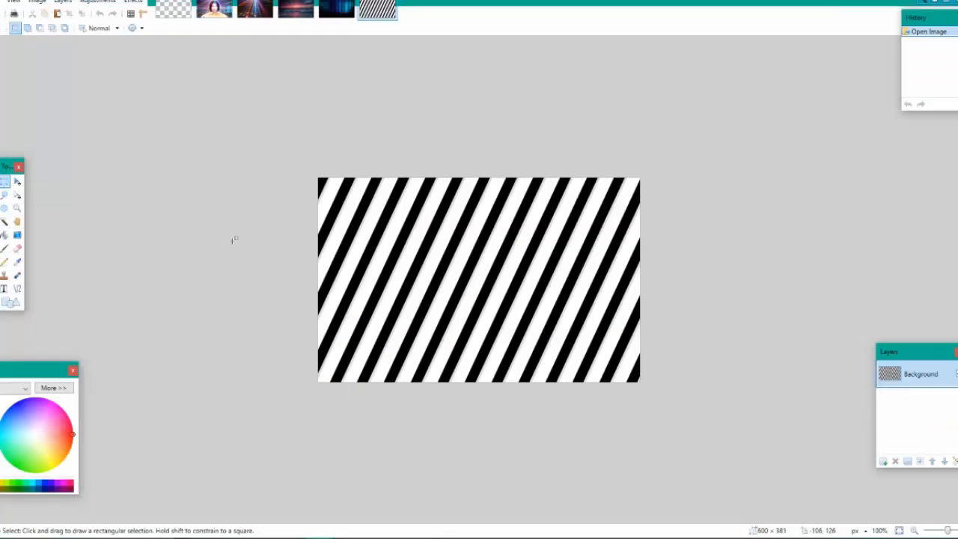
{"action": "left_click", "coordinate": [134, 1]}
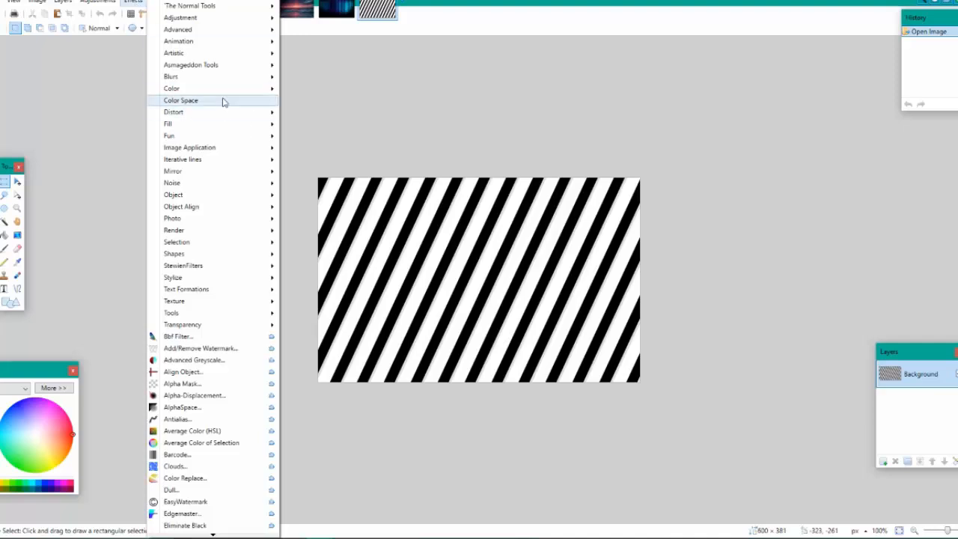
{"action": "mouse_move", "coordinate": [229, 93]}
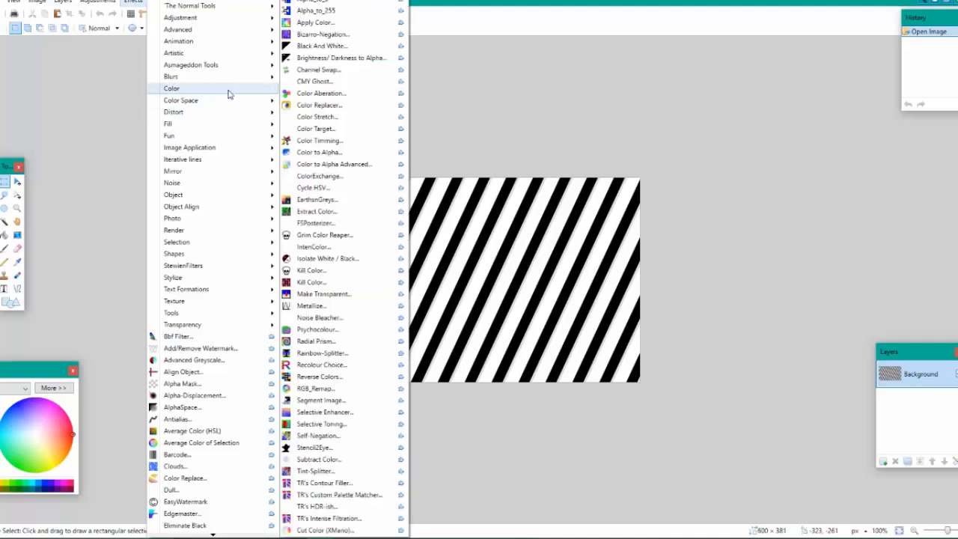
{"action": "left_click", "coordinate": [346, 274]}
{"action": "left_click", "coordinate": [544, 307]}
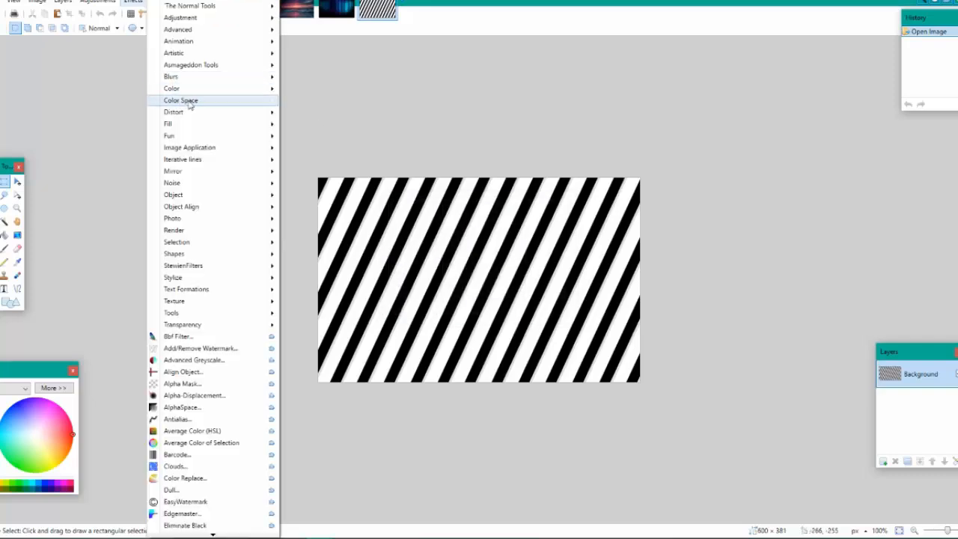
{"action": "mouse_move", "coordinate": [225, 88]}
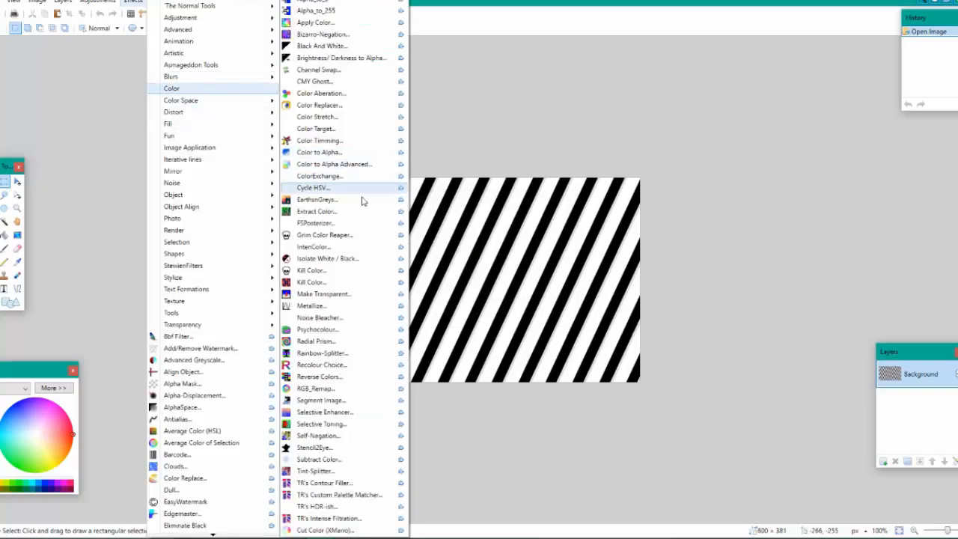
{"action": "left_click", "coordinate": [334, 236]}
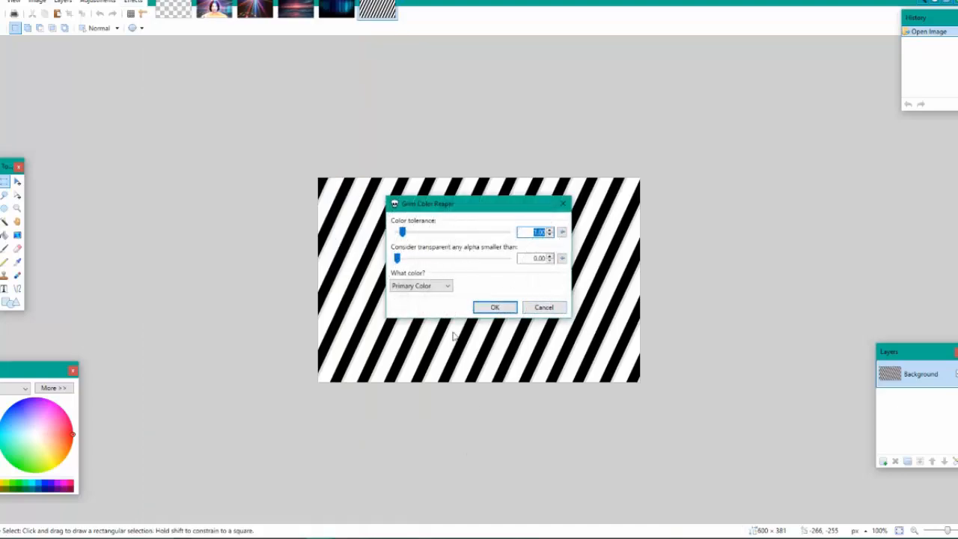
{"action": "left_click", "coordinate": [558, 304]}
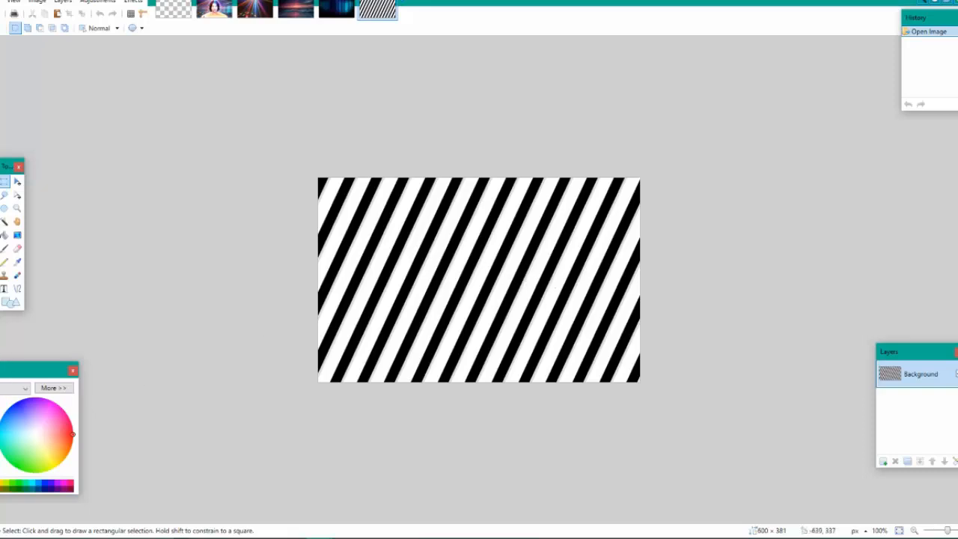
Remove the white from the stripes image with Kill Color, using the primary color and a color tolerance of 1.00
{"action": "left_click", "coordinate": [143, 2]}
{"action": "mouse_move", "coordinate": [175, 87]}
{"action": "left_click", "coordinate": [313, 210]}
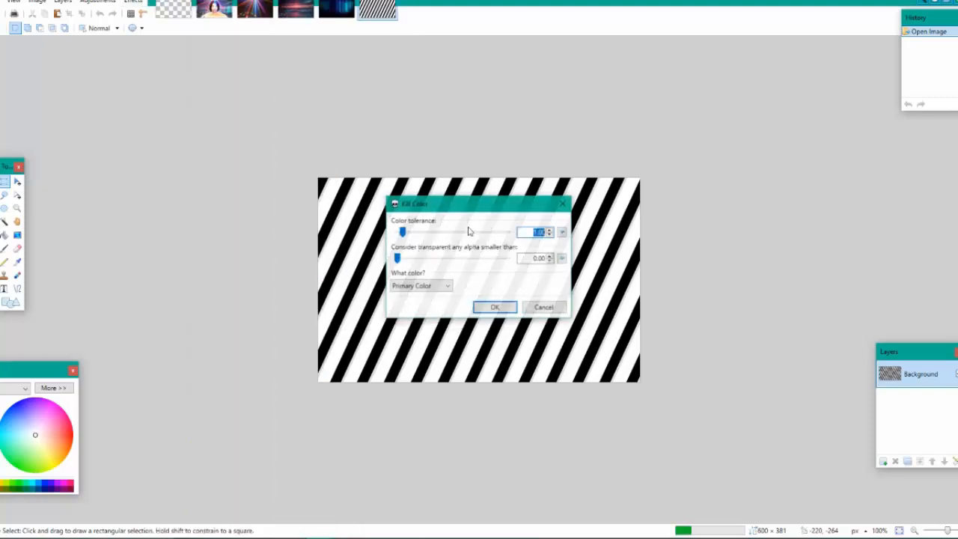
{"action": "left_click", "coordinate": [495, 307]}
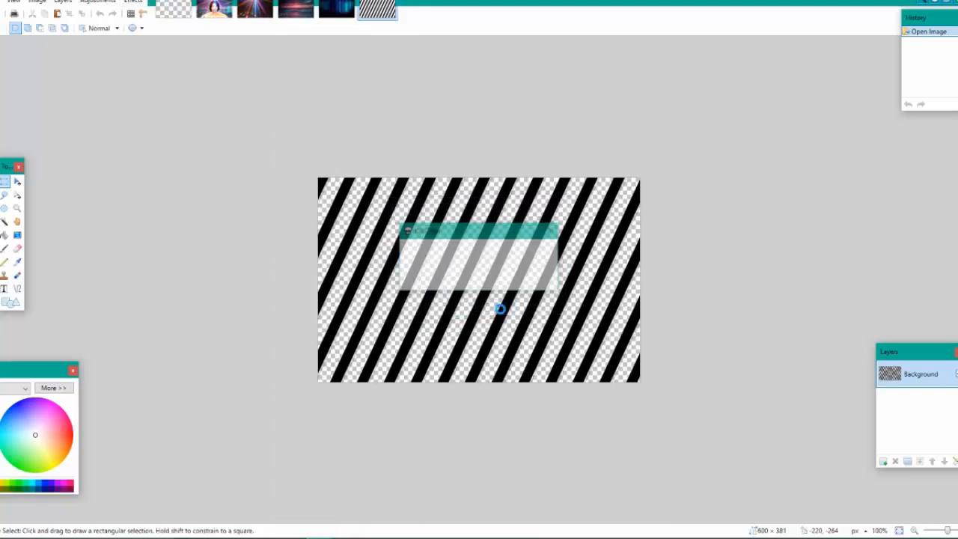
Copy the entire stripes image, paste it onto Layer 7 of the Sim image, and stretch it across the canvas
{"action": "key", "text": "ctrl+a"}
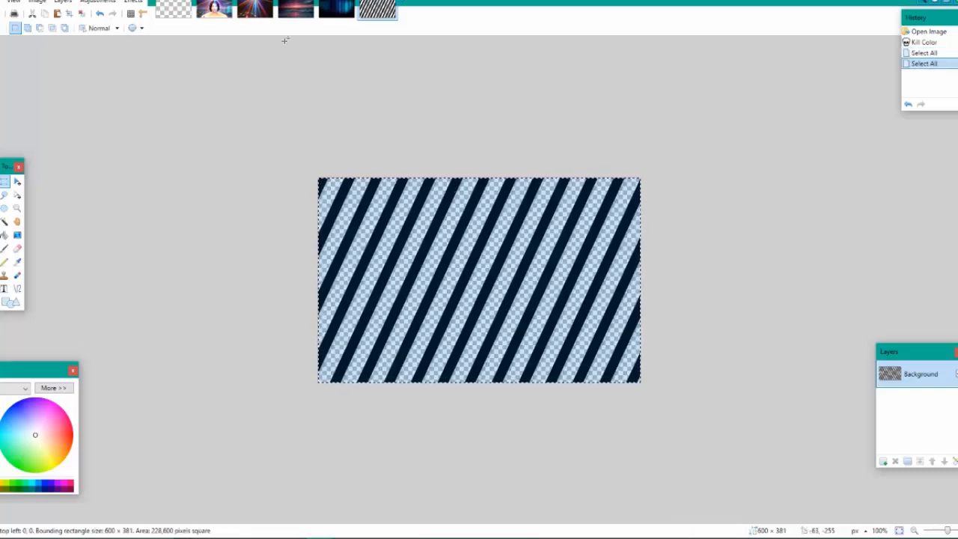
{"action": "left_click", "coordinate": [214, 11]}
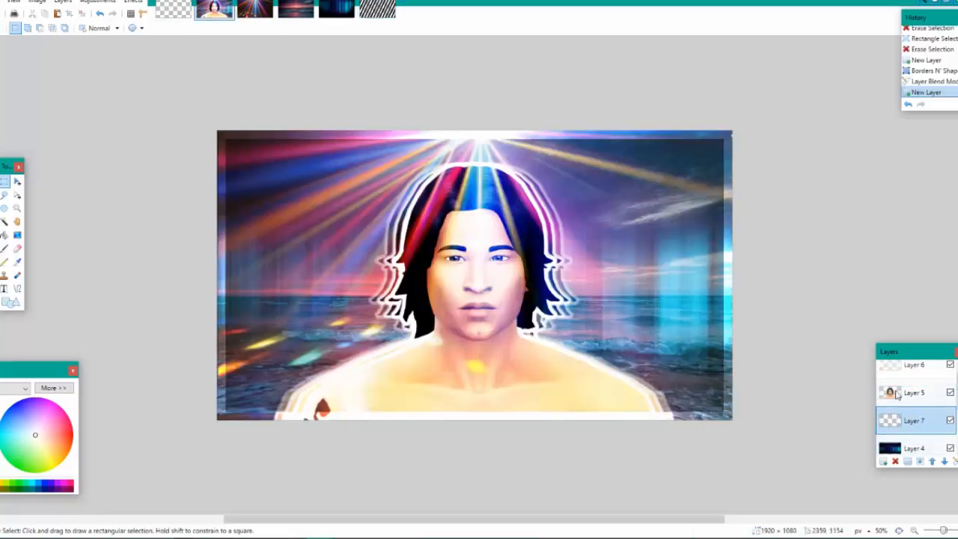
{"action": "key", "text": "ctrl+v"}
{"action": "left_click_drag", "start_coordinate": [374, 234], "coordinate": [735, 420]}
Move the stripes layer, Layer 7, down the layer order to directly beneath the Sim's Layer 4
{"action": "scroll", "coordinate": [894, 420], "scroll_direction": "down", "scroll_amount": 5}
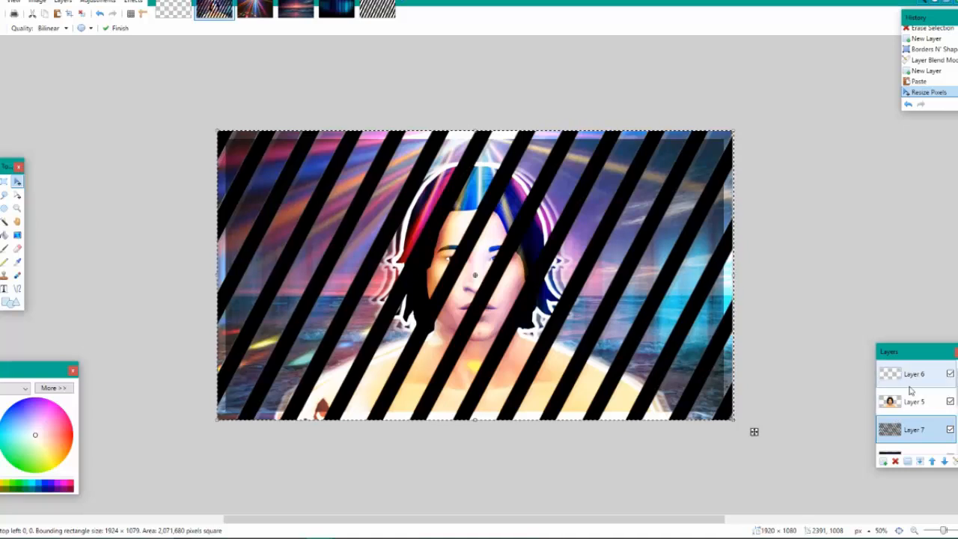
{"action": "scroll", "coordinate": [907, 397], "scroll_direction": "up", "scroll_amount": 5}
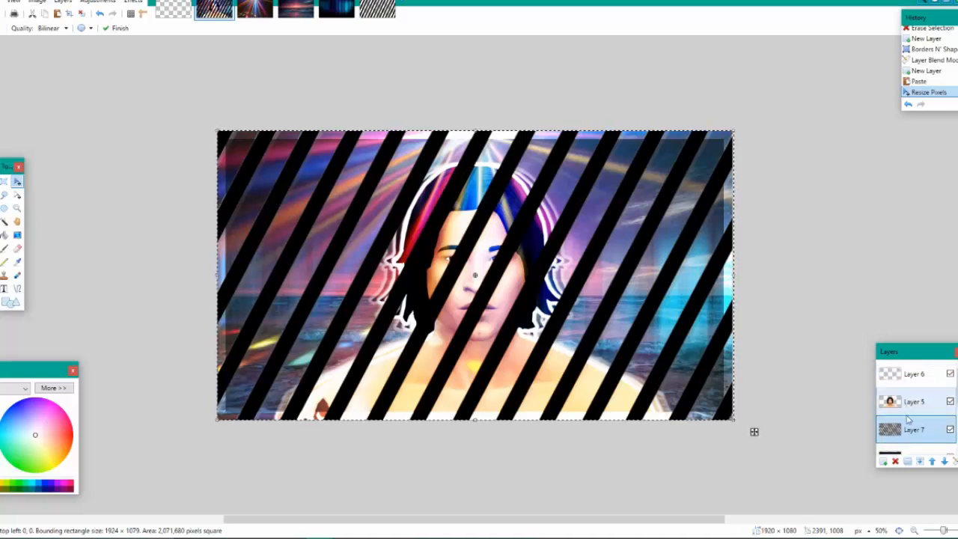
{"action": "mouse_move", "coordinate": [922, 429]}
{"action": "left_mouse_down"}
{"action": "mouse_move", "coordinate": [924, 436]}
{"action": "mouse_move", "coordinate": [923, 418]}
{"action": "mouse_move", "coordinate": [922, 440]}
{"action": "left_mouse_up"}
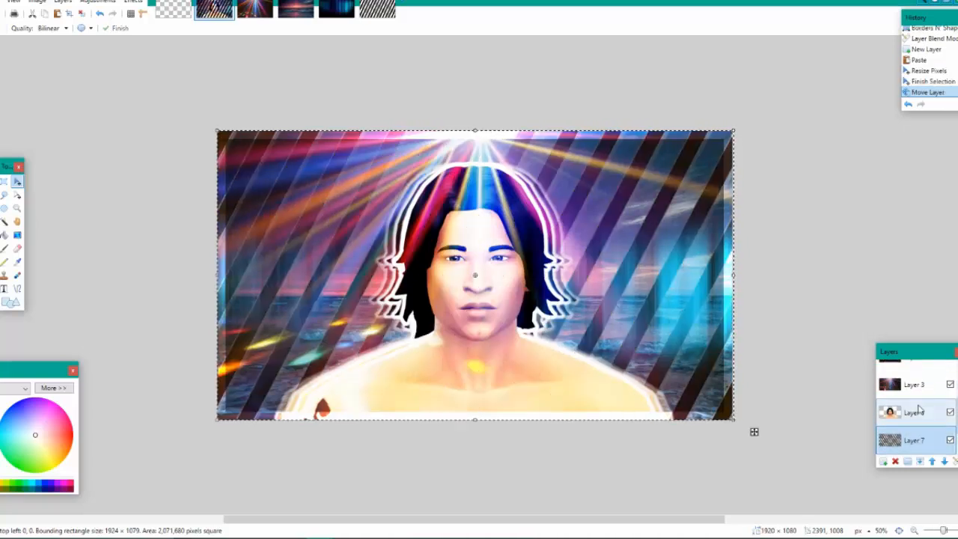
Try the Glow and Overlay blend modes on the stripes layer, Layer 7
{"action": "key", "text": "ctrl+minus"}
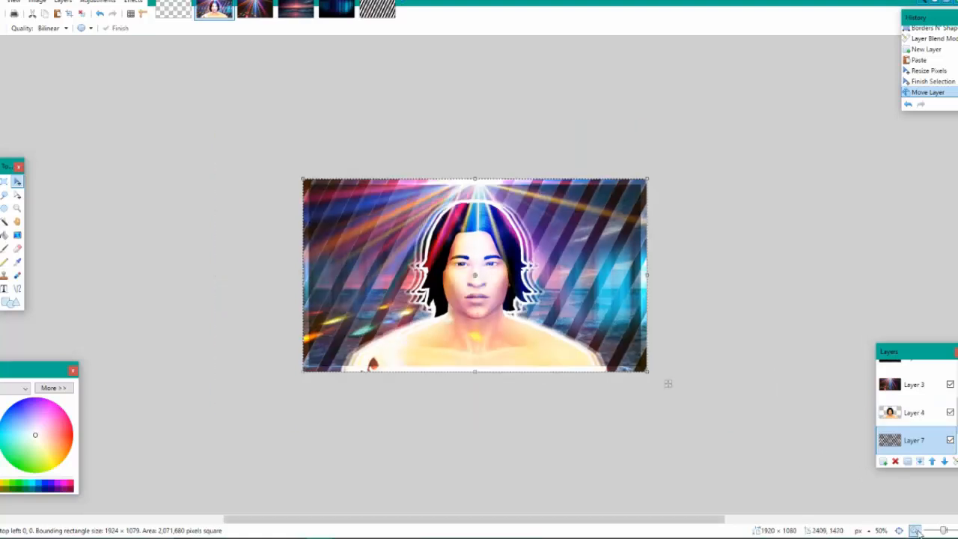
{"action": "double_click", "coordinate": [902, 448]}
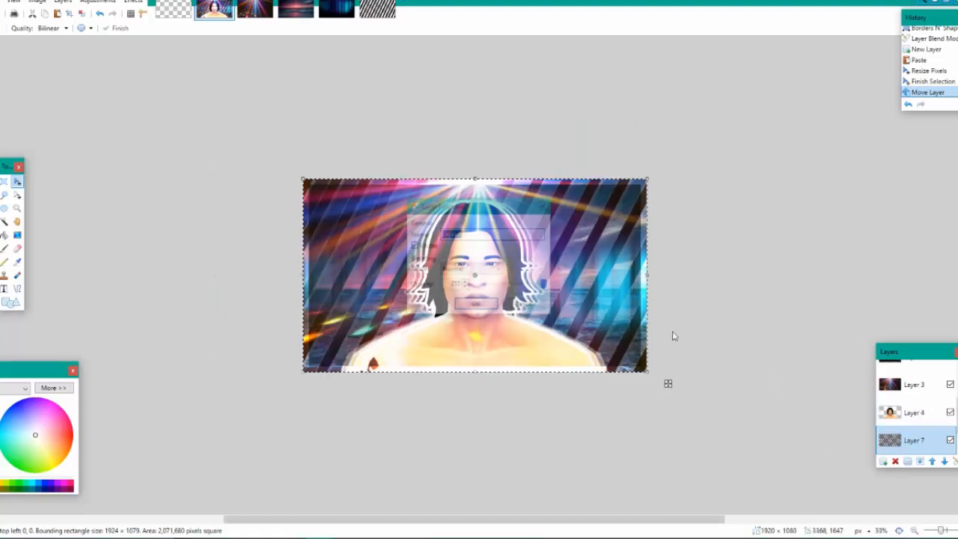
{"action": "left_click", "coordinate": [472, 269]}
{"action": "left_click", "coordinate": [485, 337]}
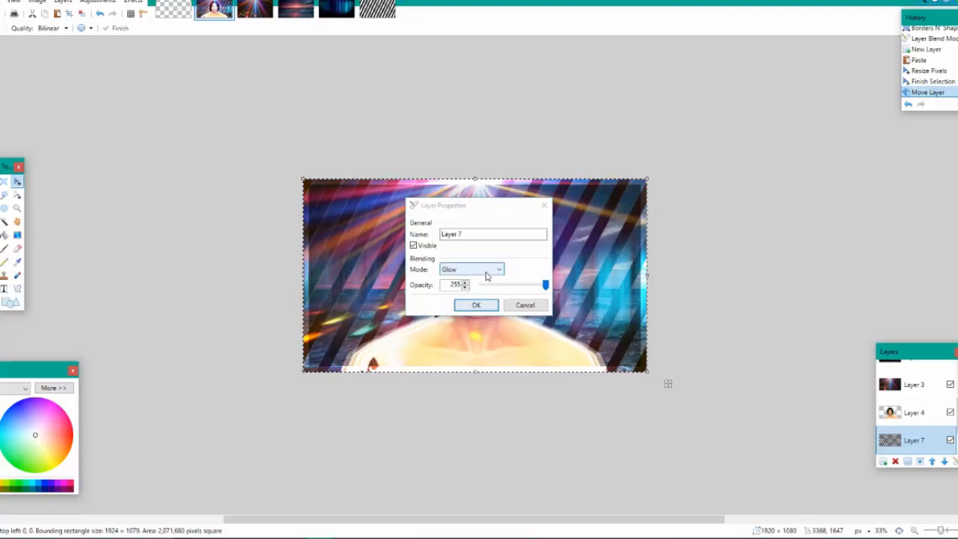
{"action": "left_click", "coordinate": [471, 269]}
{"action": "left_click", "coordinate": [472, 349]}
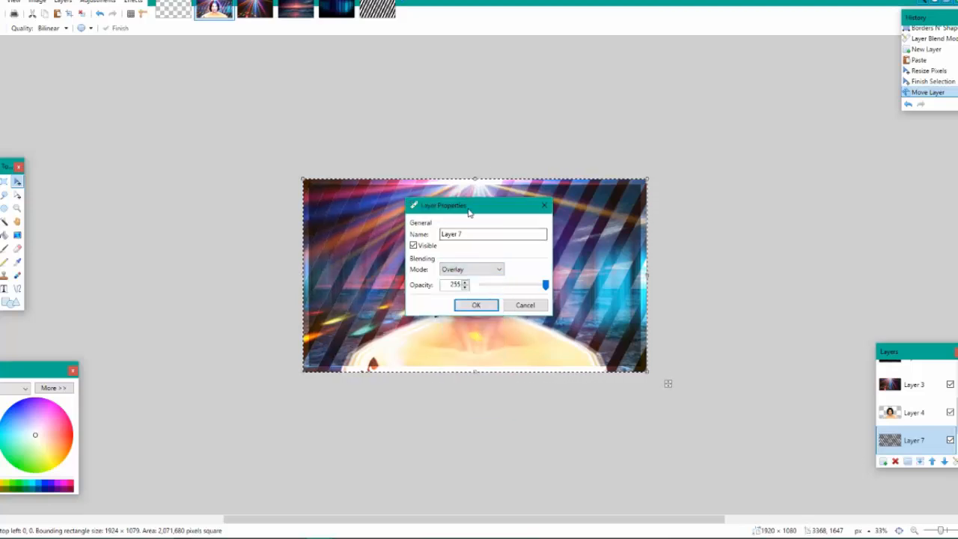
Compare Normal blending on the stripes layer, Layer 7, settle on Overlay at opacity 255, and clear the selection
{"action": "left_click_drag", "start_coordinate": [471, 210], "coordinate": [801, 178]}
{"action": "mouse_move", "coordinate": [878, 255]}
{"action": "left_mouse_down"}
{"action": "mouse_move", "coordinate": [701, 257]}
{"action": "mouse_move", "coordinate": [879, 254]}
{"action": "left_mouse_up"}
{"action": "left_click", "coordinate": [808, 238]}
{"action": "left_click", "coordinate": [807, 248]}
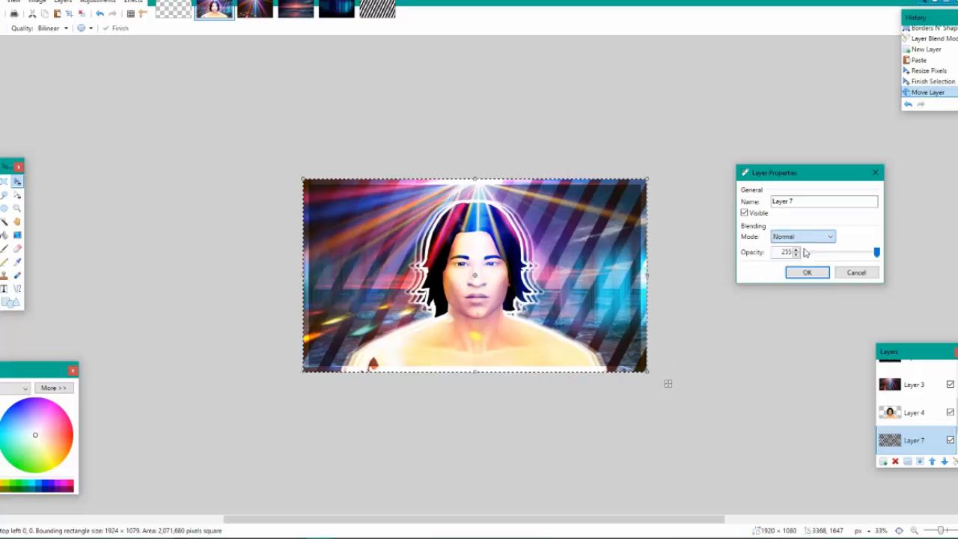
{"action": "left_click", "coordinate": [805, 237]}
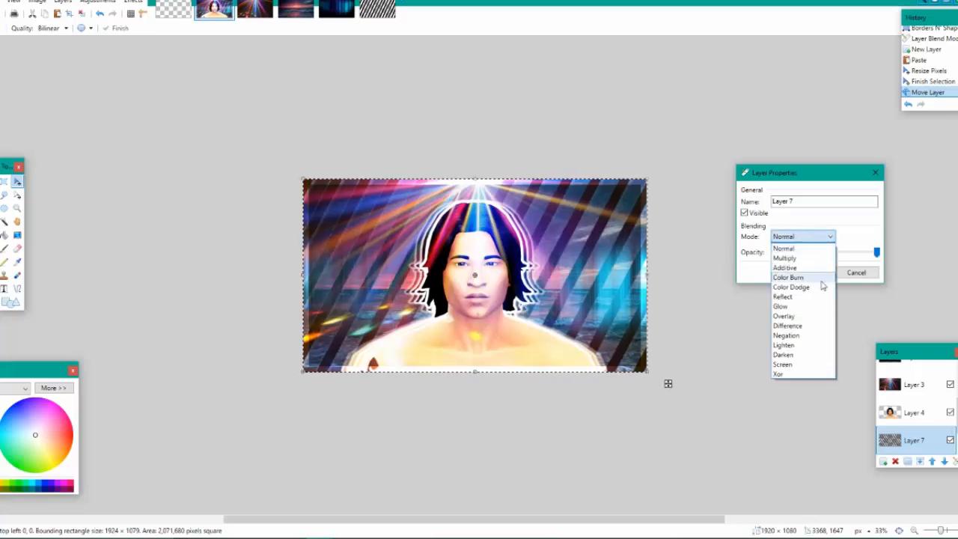
{"action": "left_click", "coordinate": [806, 316]}
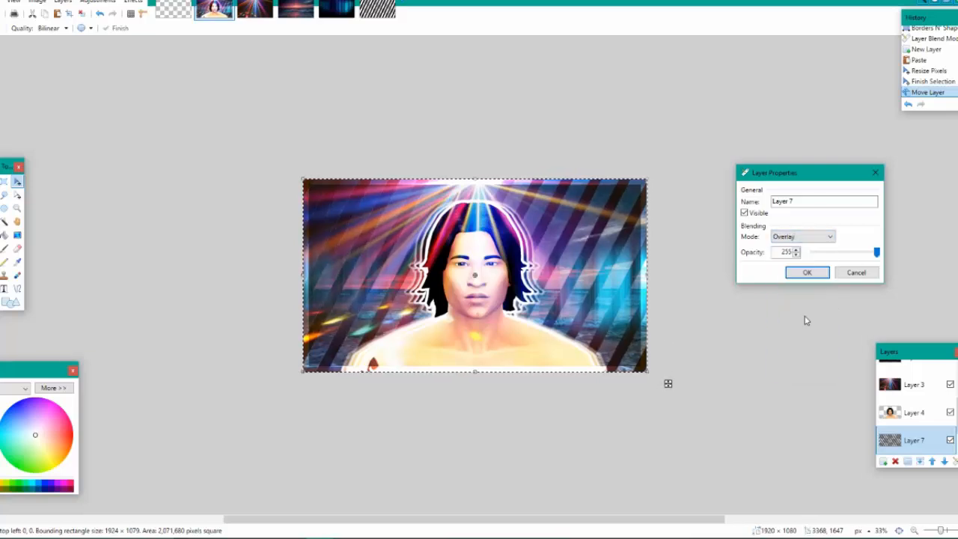
{"action": "left_click", "coordinate": [808, 272]}
{"action": "key", "text": "ctrl+d"}
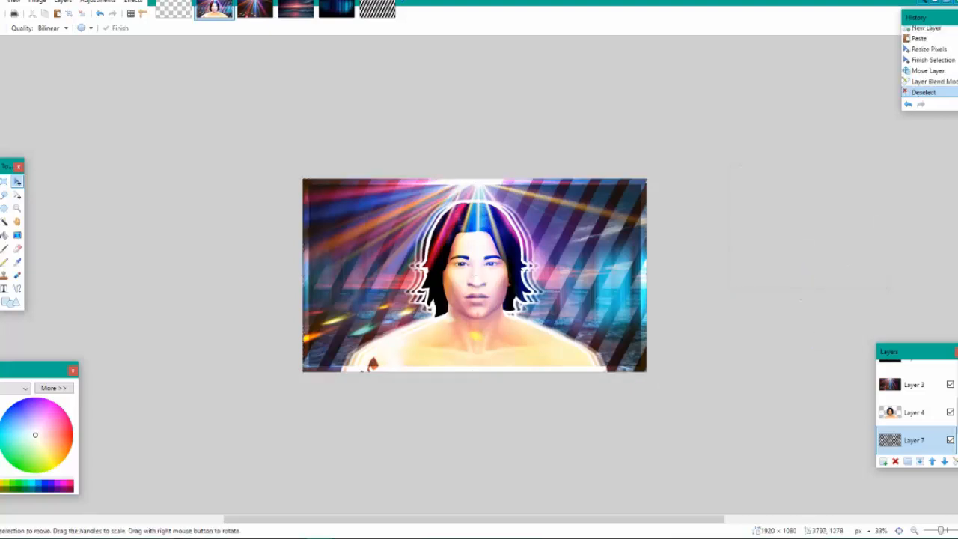
Add a new layer above Layer 6 at the top of the layer stack and activate the Text tool
{"action": "scroll", "coordinate": [936, 381], "scroll_direction": "up", "scroll_amount": 5}
{"action": "left_click", "coordinate": [926, 381]}
{"action": "left_click", "coordinate": [885, 460]}
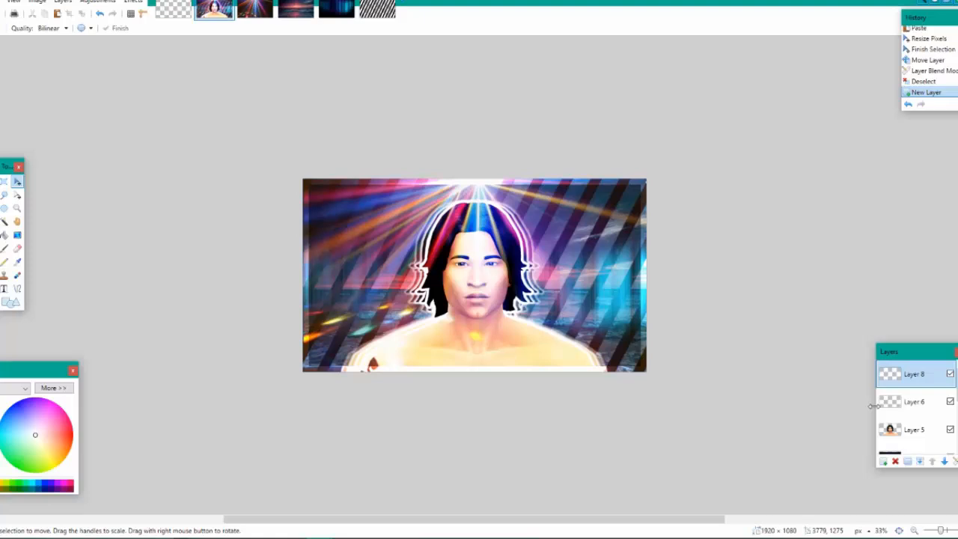
{"action": "left_click", "coordinate": [4, 289]}
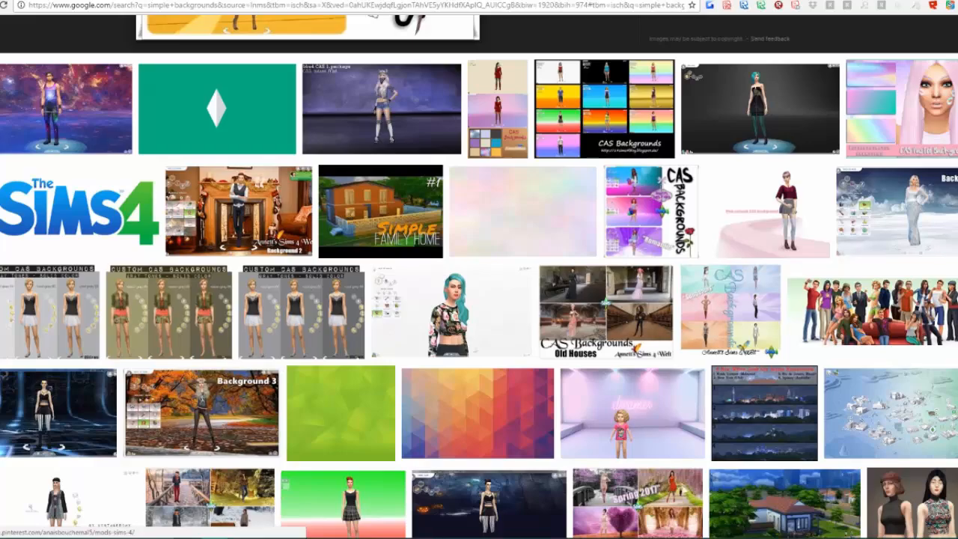
Switch to the web browser, open dafont.com in a new tab, and look through its recently added fonts
{"action": "key", "text": "ctrl+t"}
{"action": "type", "text": "d"}
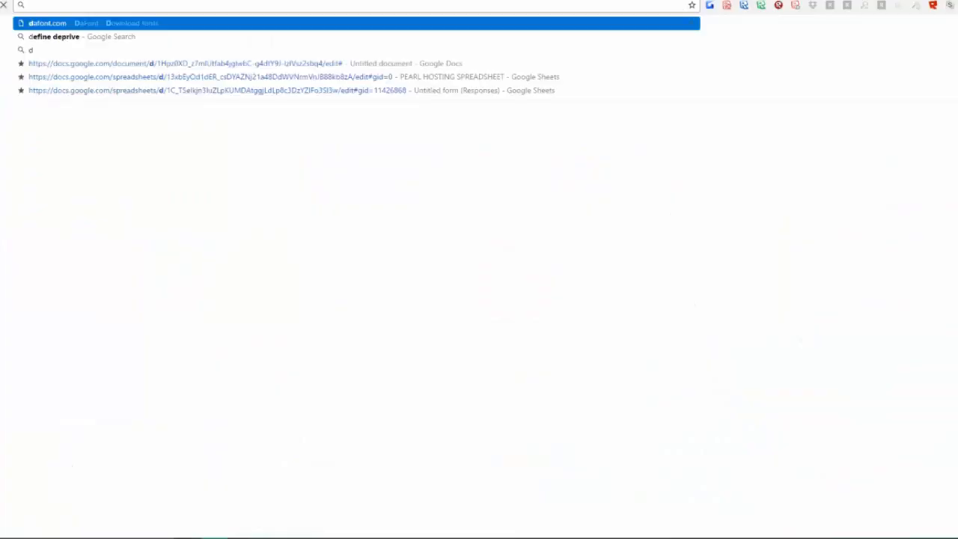
{"action": "type", "text": "afont.com"}
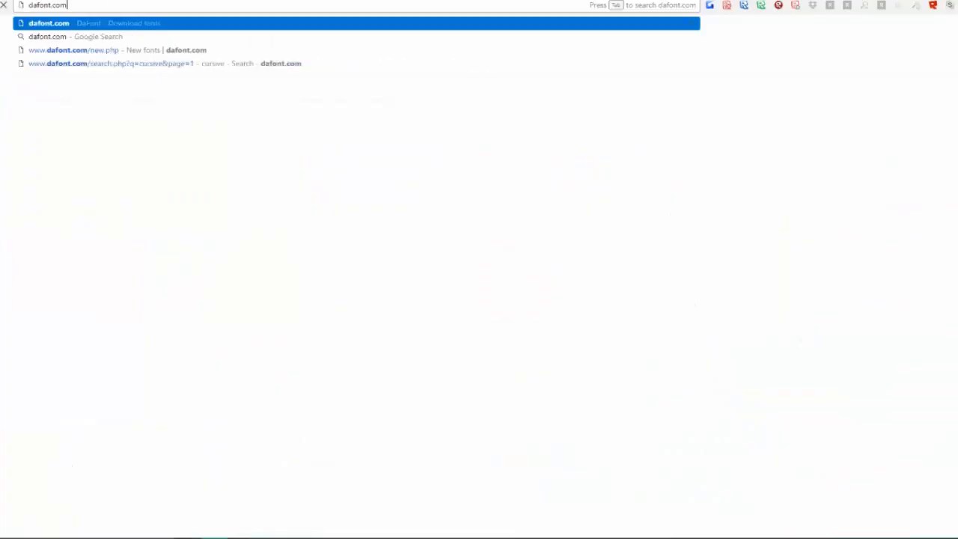
{"action": "key", "text": "Return"}
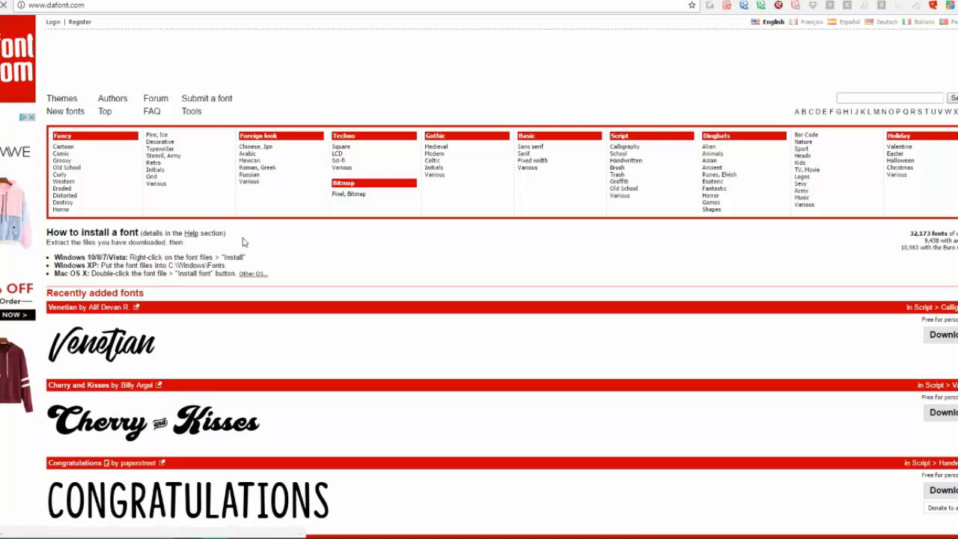
{"action": "scroll", "coordinate": [334, 421], "scroll_direction": "down", "scroll_amount": 2}
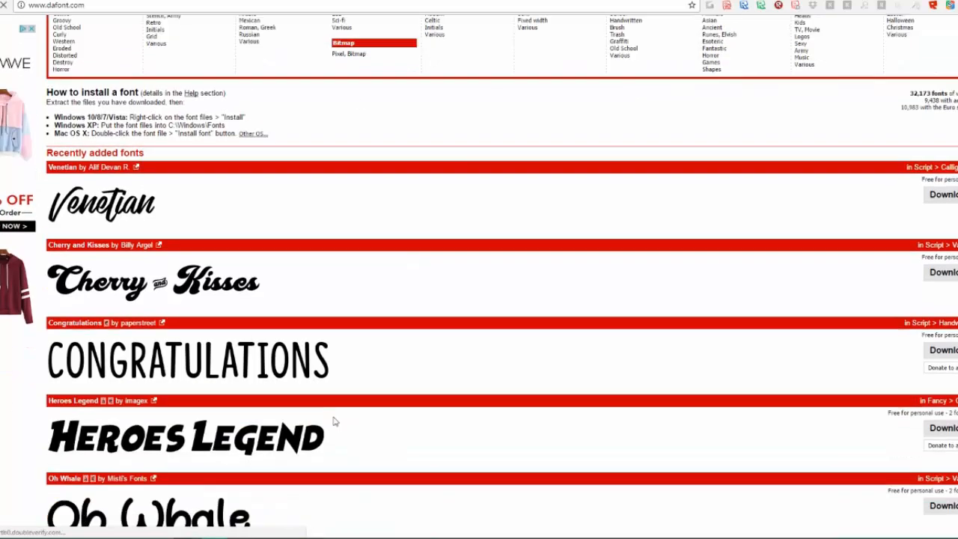
{"action": "scroll", "coordinate": [334, 421], "scroll_direction": "down", "scroll_amount": 2}
{"action": "scroll", "coordinate": [219, 175], "scroll_direction": "up", "scroll_amount": 3}
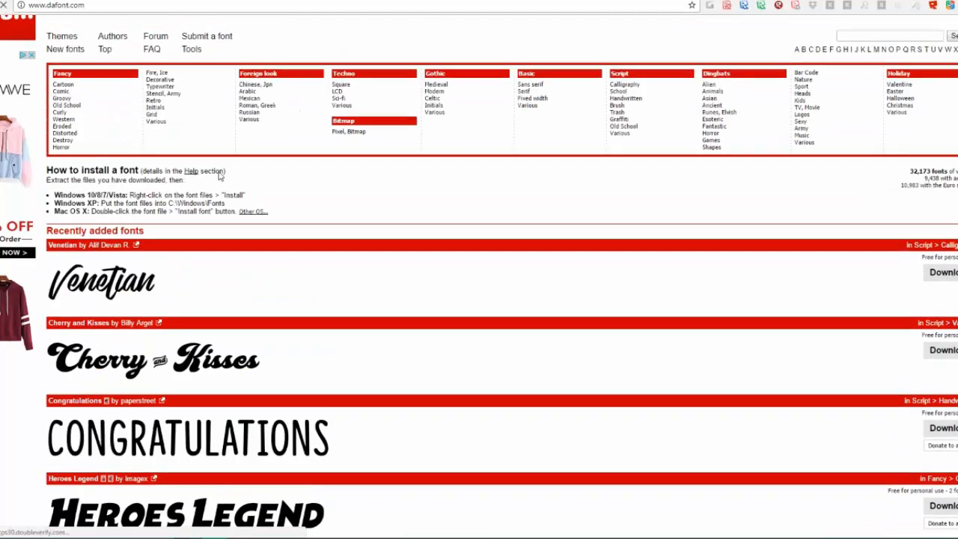
{"action": "scroll", "coordinate": [219, 174], "scroll_direction": "up", "scroll_amount": 1}
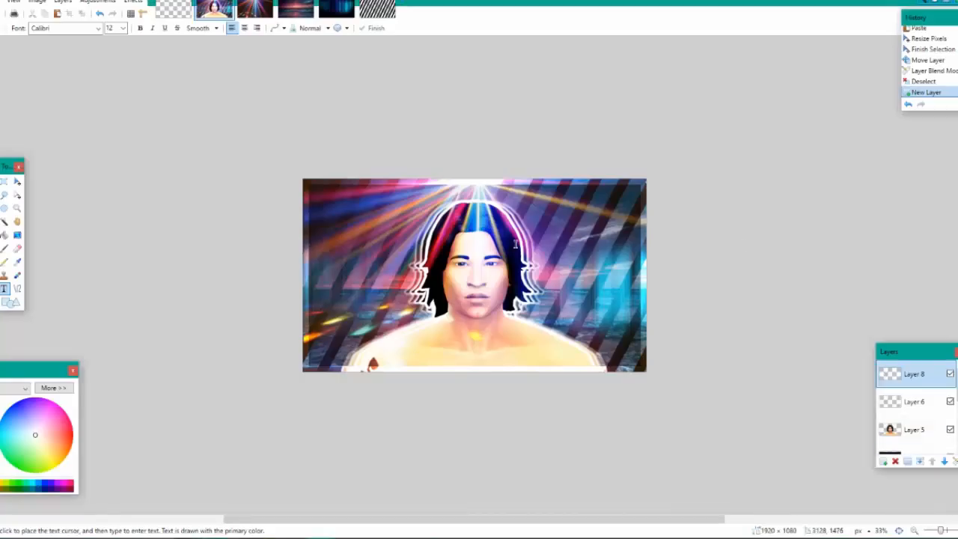
Return to paint.net and set the text font to ObelixPro and the font size to 108
{"action": "left_click", "coordinate": [71, 27]}
{"action": "scroll", "coordinate": [120, 187], "scroll_direction": "down", "scroll_amount": 5}
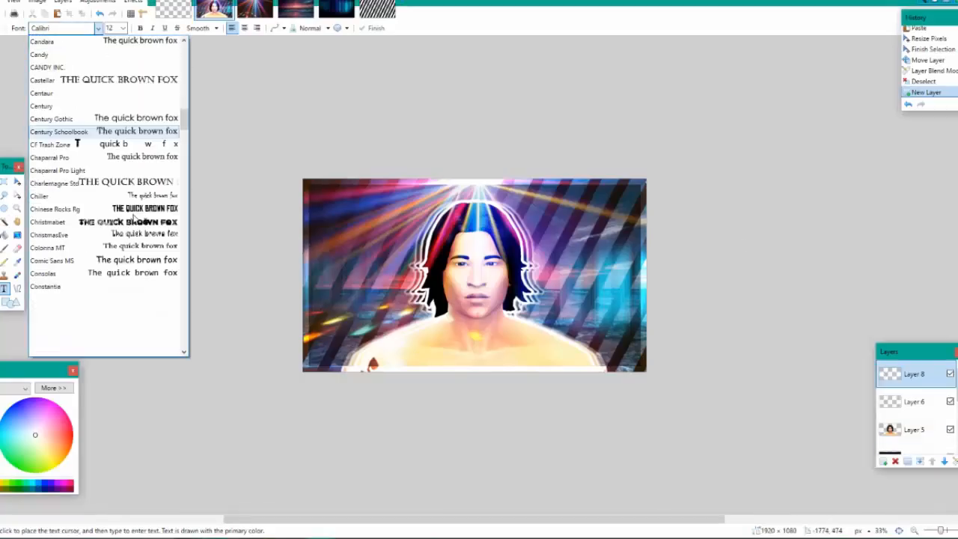
{"action": "scroll", "coordinate": [134, 217], "scroll_direction": "down", "scroll_amount": 6}
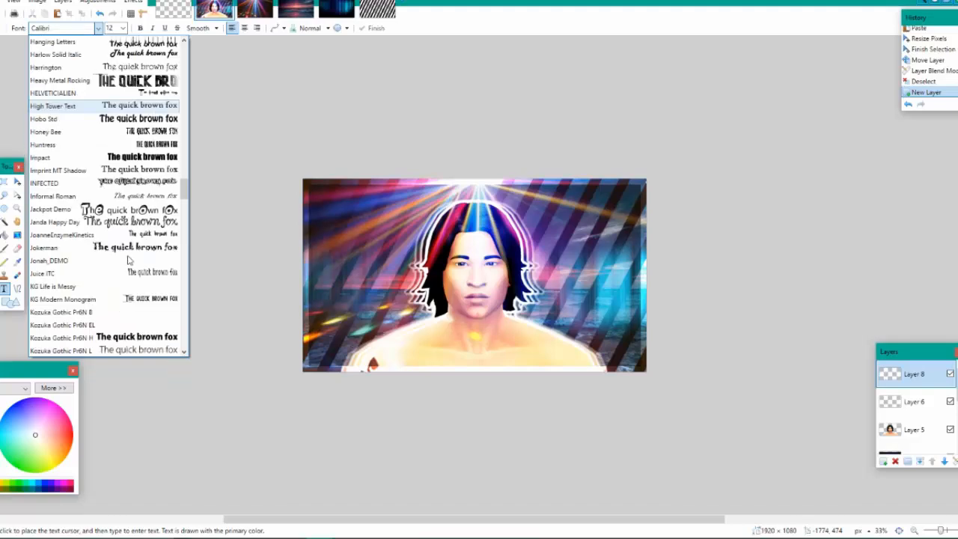
{"action": "scroll", "coordinate": [130, 259], "scroll_direction": "down", "scroll_amount": 6}
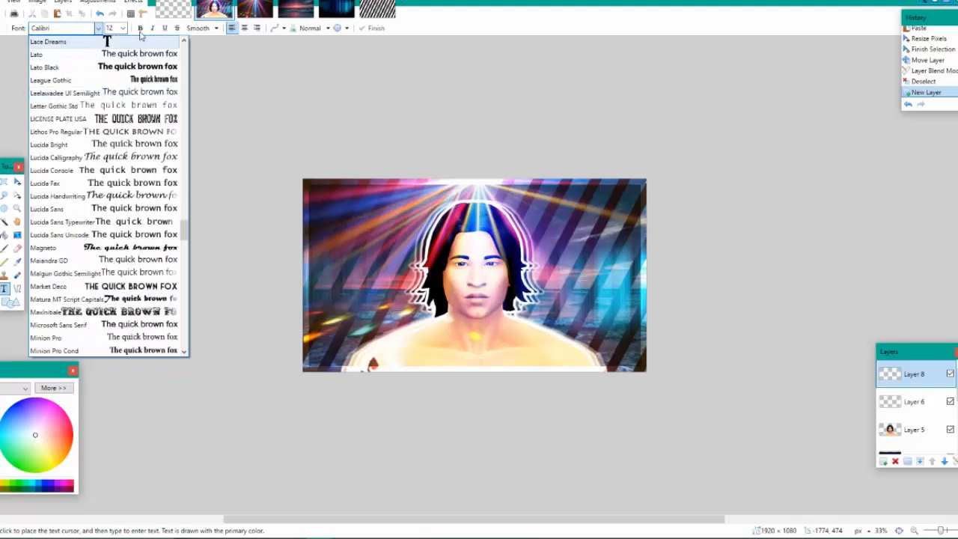
{"action": "scroll", "coordinate": [117, 255], "scroll_direction": "down", "scroll_amount": 20}
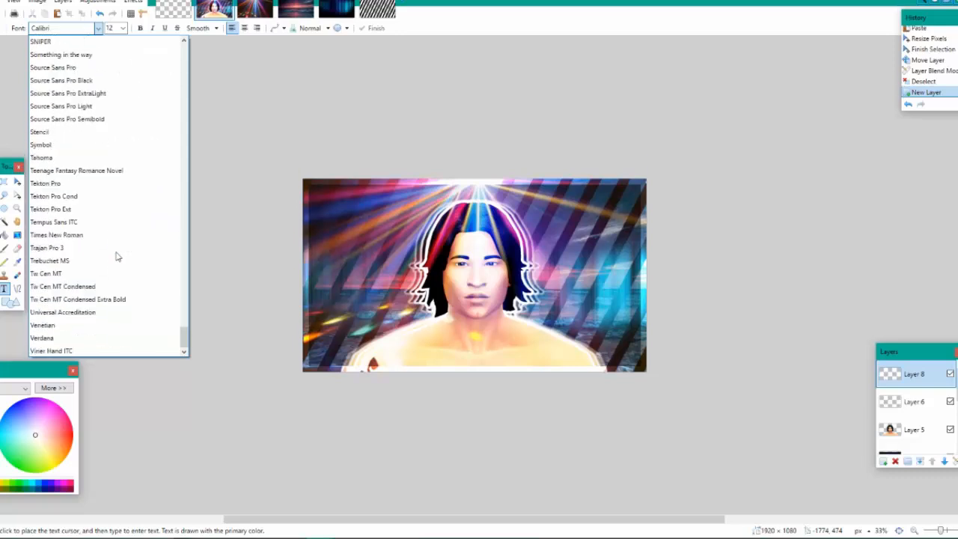
{"action": "scroll", "coordinate": [116, 256], "scroll_direction": "down", "scroll_amount": 5}
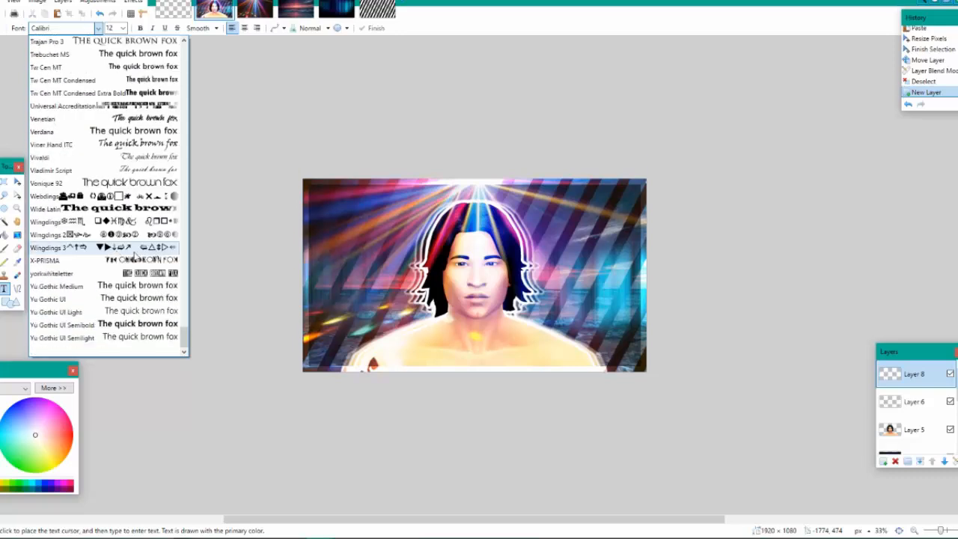
{"action": "scroll", "coordinate": [161, 183], "scroll_direction": "up", "scroll_amount": 2}
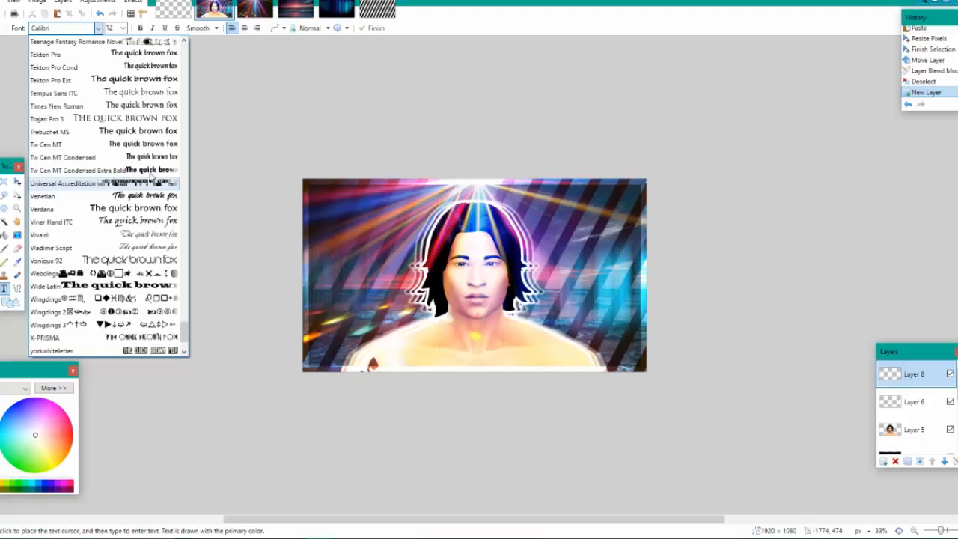
{"action": "scroll", "coordinate": [154, 210], "scroll_direction": "up", "scroll_amount": 6}
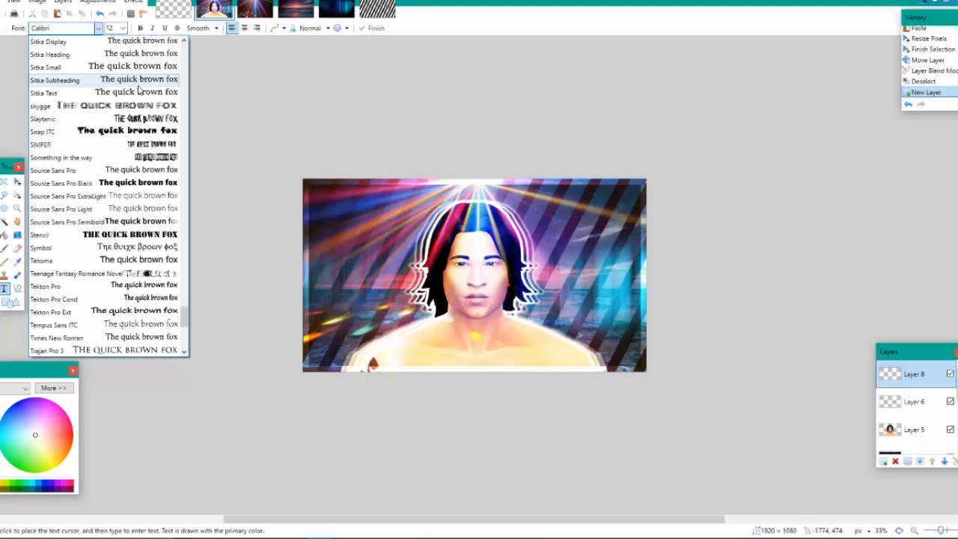
{"action": "scroll", "coordinate": [138, 89], "scroll_direction": "up", "scroll_amount": 8}
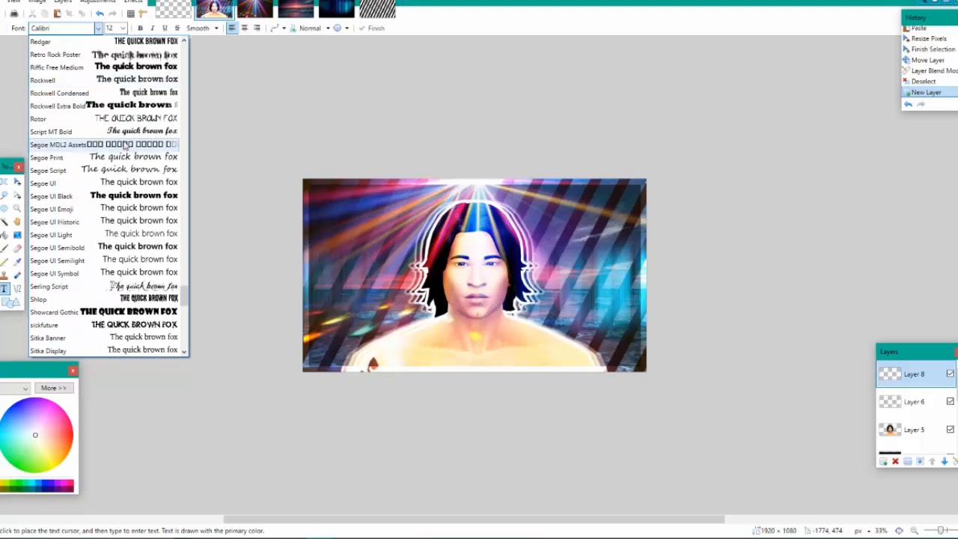
{"action": "scroll", "coordinate": [126, 146], "scroll_direction": "up", "scroll_amount": 4}
{"action": "left_click", "coordinate": [134, 218]}
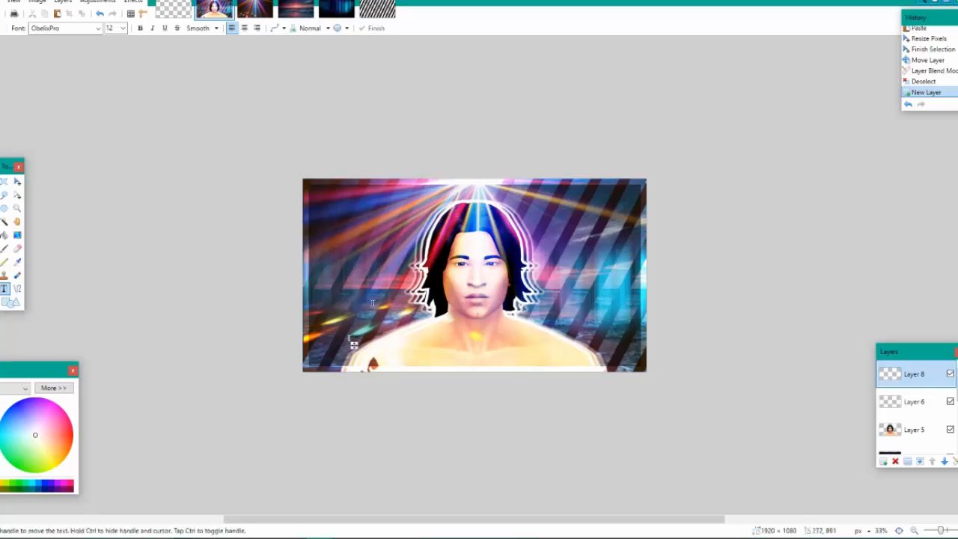
{"action": "left_click", "coordinate": [123, 28]}
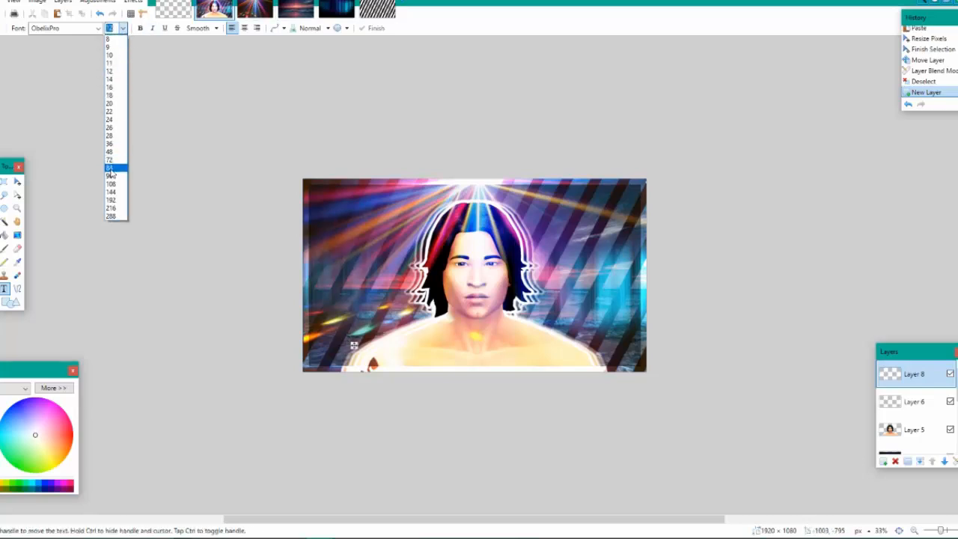
{"action": "left_click", "coordinate": [111, 173]}
Try the title "THUMBNAIL TUTORIAL" across the lower part of the image on Layer 8, and undo the text
{"action": "type", "text": "THU"}
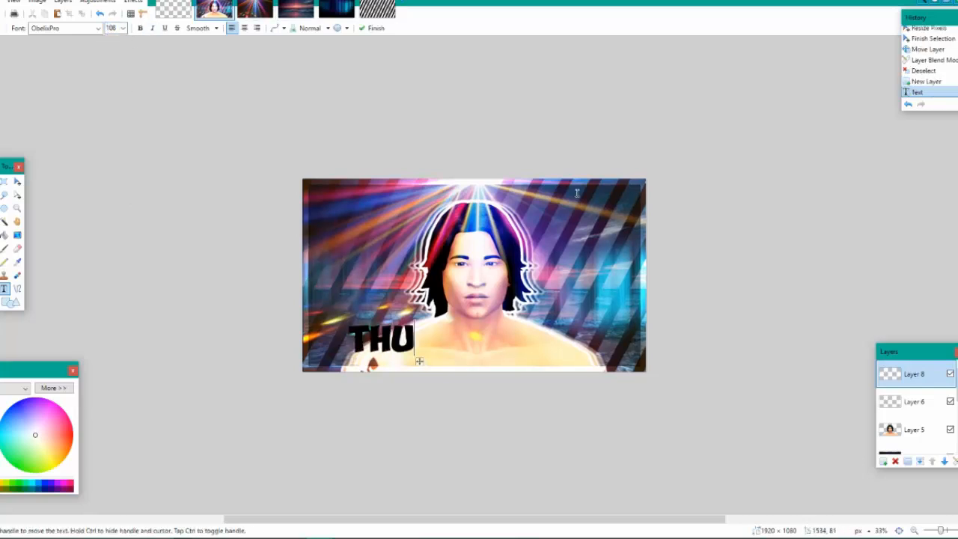
{"action": "type", "text": "MBNAIL "}
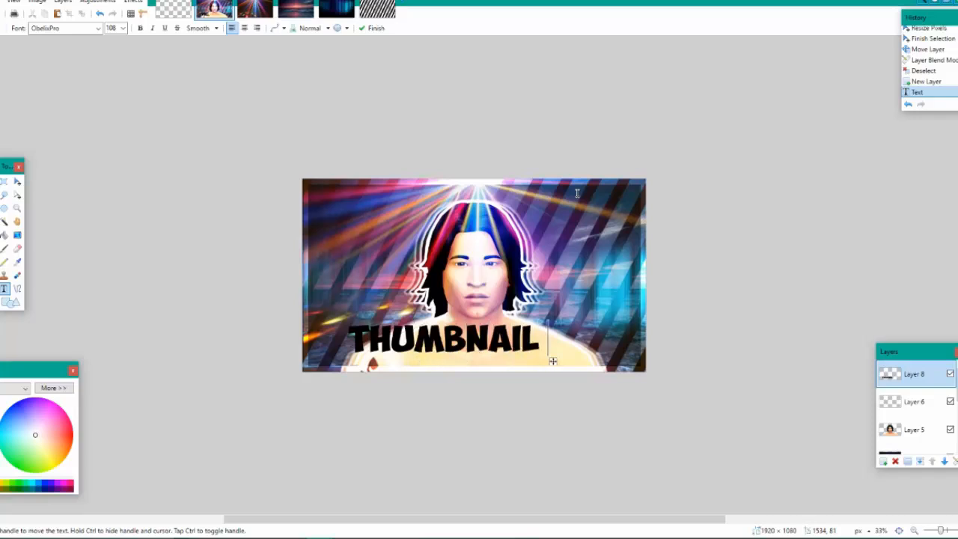
{"action": "type", "text": "TUTORIAL"}
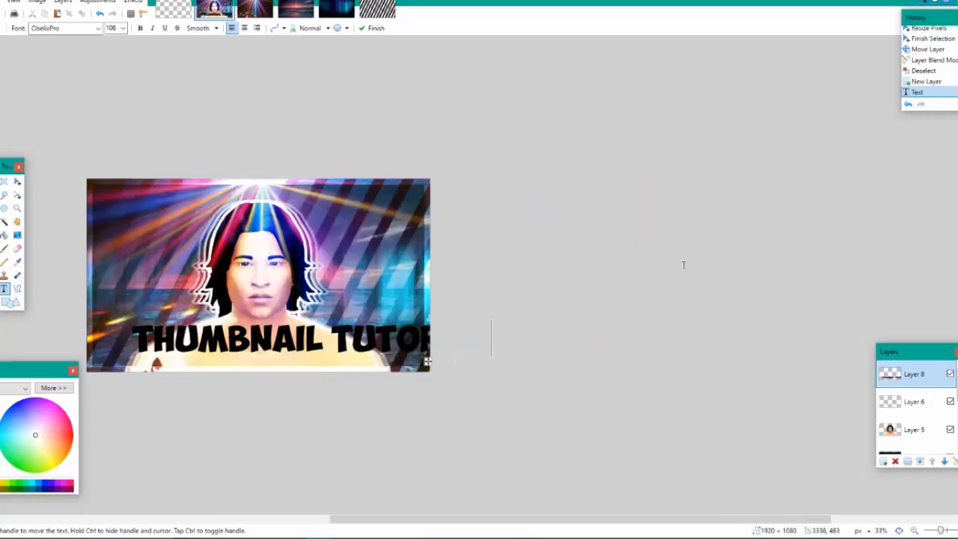
{"action": "left_click_drag", "start_coordinate": [428, 365], "coordinate": [376, 379]}
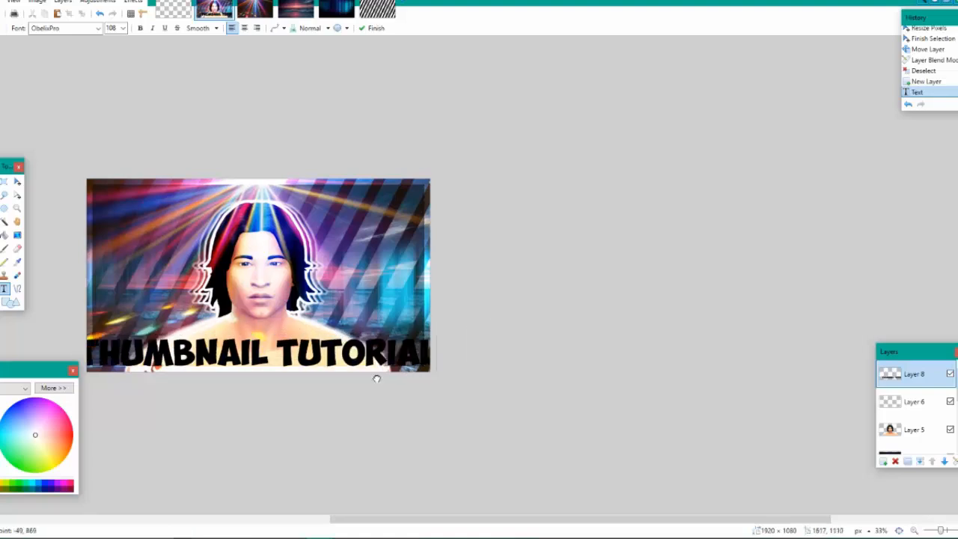
{"action": "left_click", "coordinate": [100, 13]}
Try Neon as the font for the title text
{"action": "left_click_drag", "start_coordinate": [497, 522], "coordinate": [408, 522]}
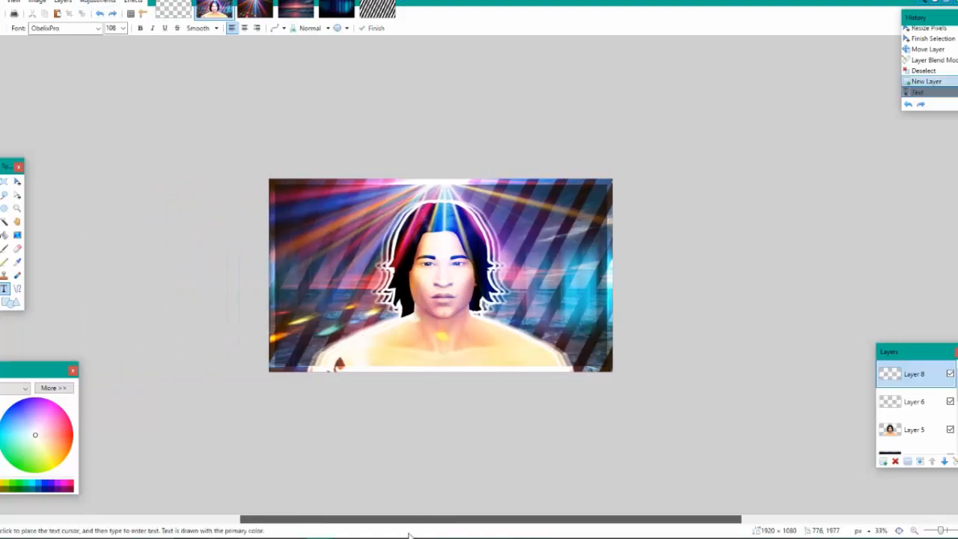
{"action": "left_click", "coordinate": [42, 29]}
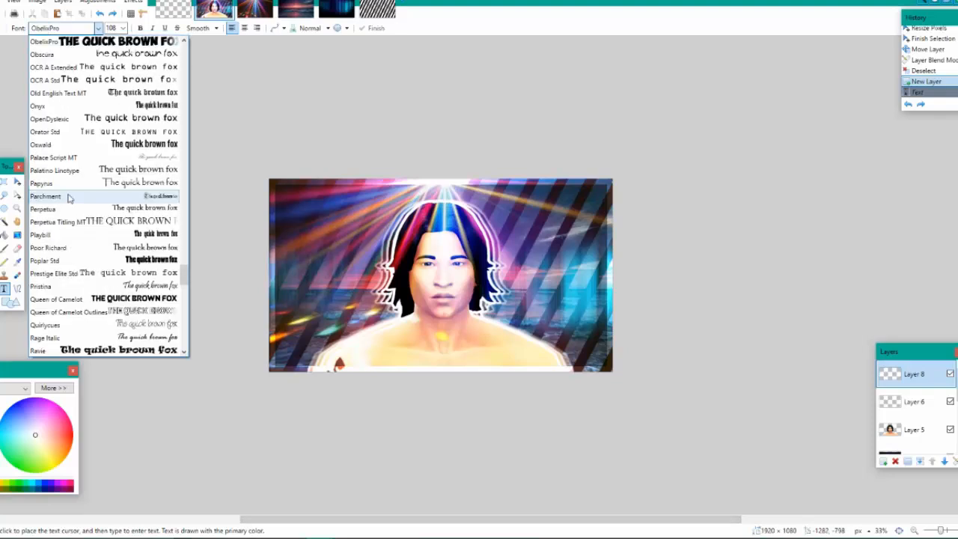
{"action": "scroll", "coordinate": [68, 196], "scroll_direction": "up", "scroll_amount": 6}
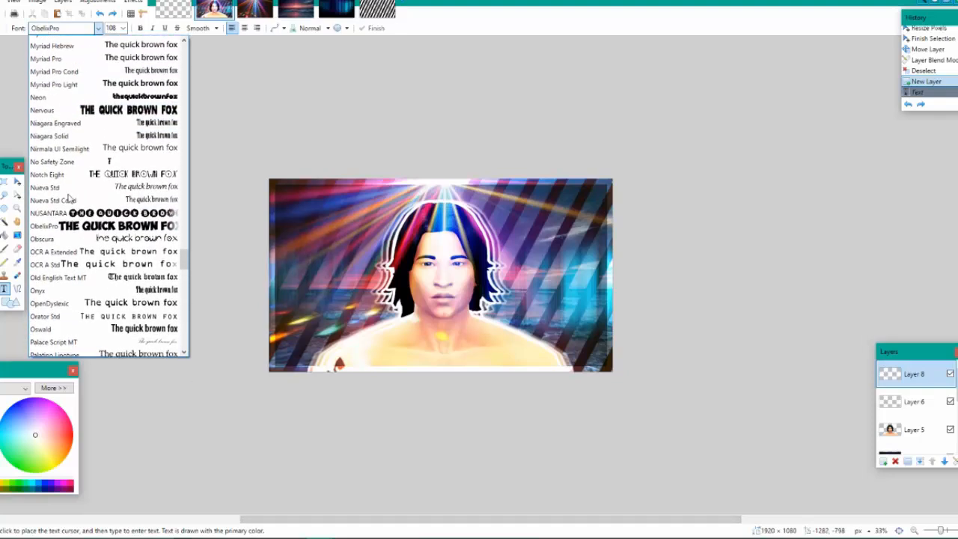
{"action": "left_click", "coordinate": [73, 146]}
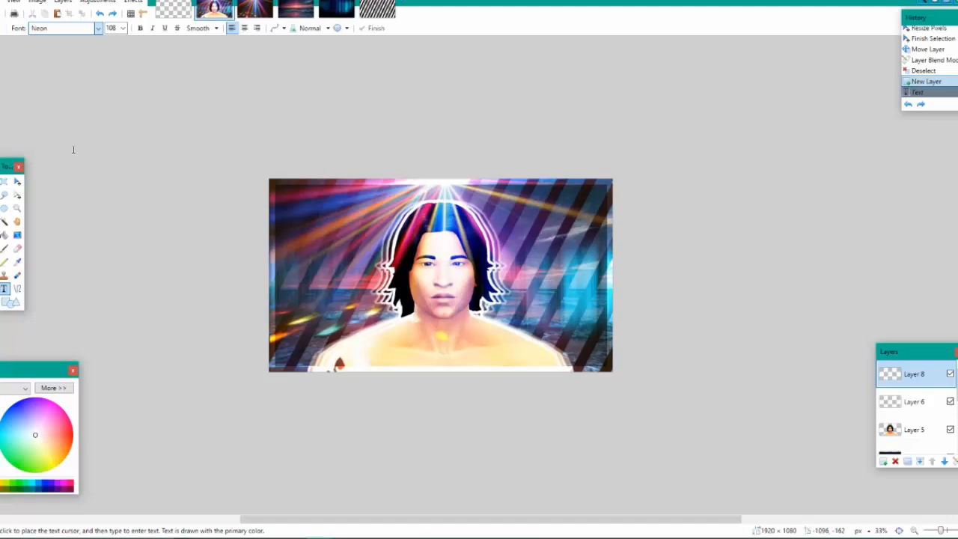
Set the title text font to Heavy Metal Rocking
{"action": "left_click", "coordinate": [97, 28]}
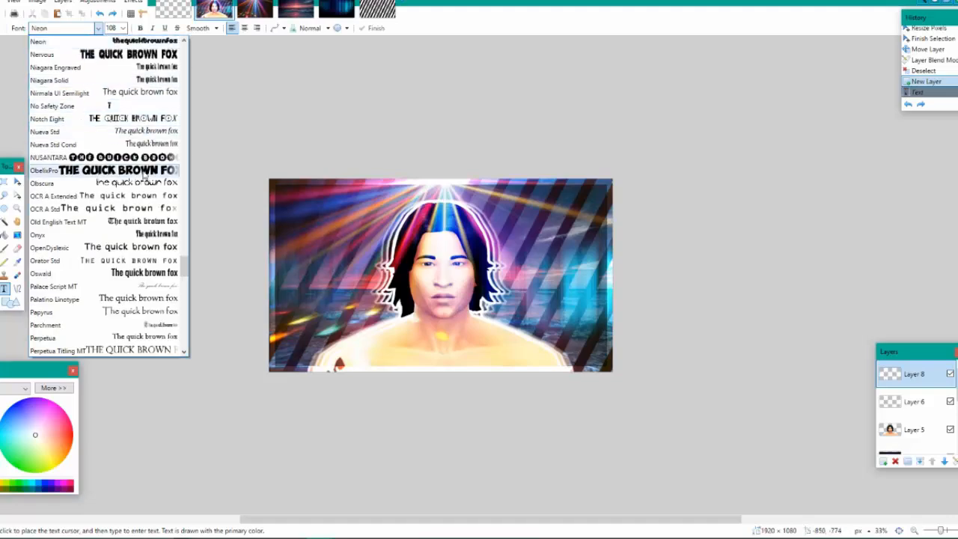
{"action": "scroll", "coordinate": [144, 173], "scroll_direction": "up", "scroll_amount": 5}
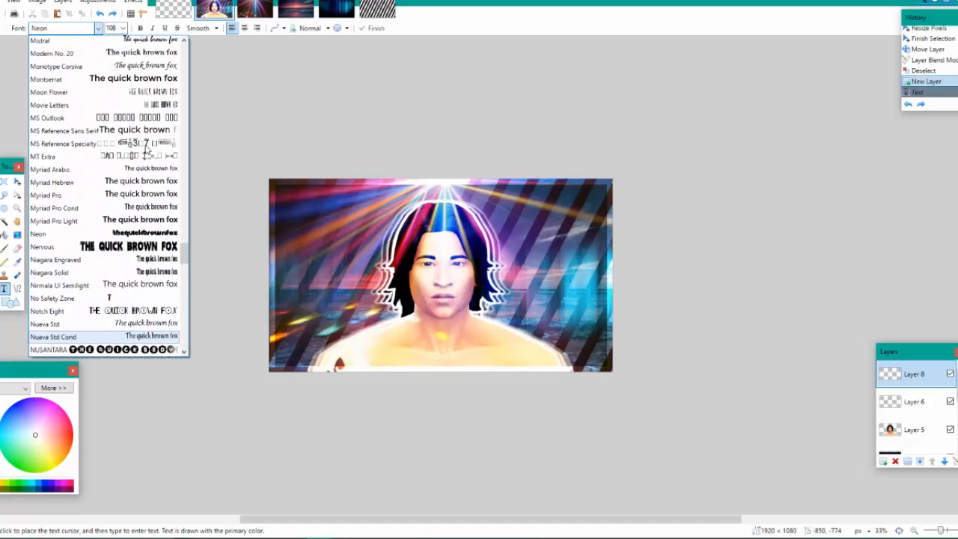
{"action": "scroll", "coordinate": [146, 150], "scroll_direction": "up", "scroll_amount": 12}
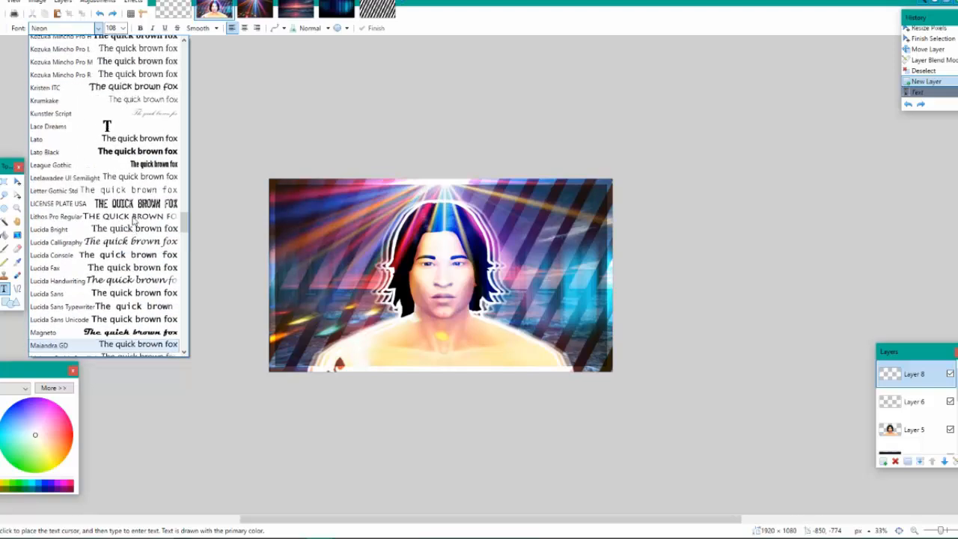
{"action": "scroll", "coordinate": [134, 220], "scroll_direction": "up", "scroll_amount": 15}
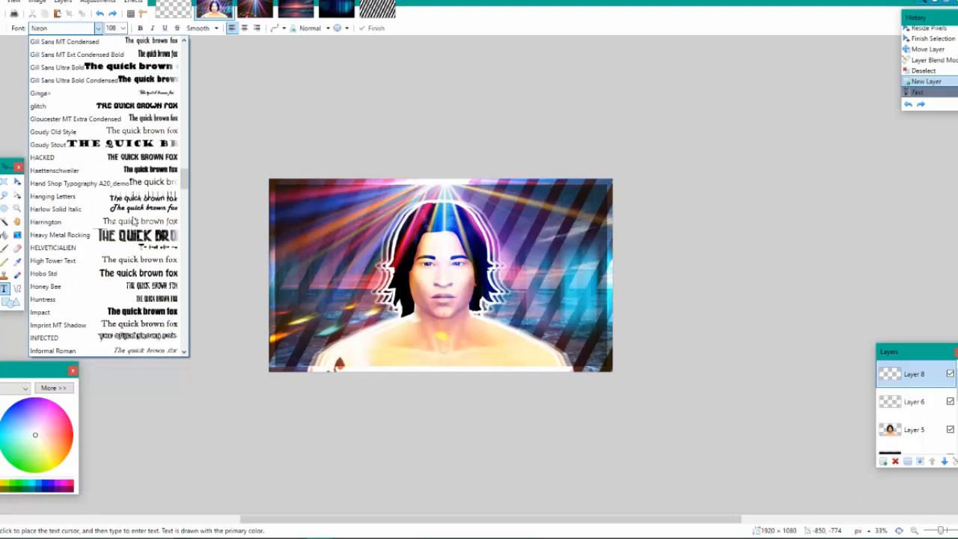
{"action": "left_click", "coordinate": [135, 234]}
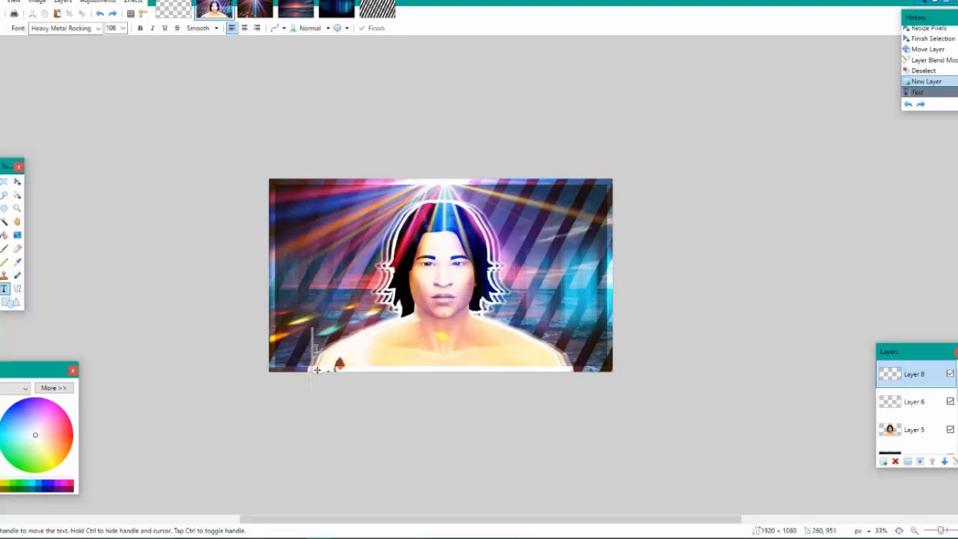
{"action": "type", "text": "Yoru"}
{"action": "key", "text": "BackSpace"}
{"action": "key", "text": "BackSpace"}
{"action": "type", "text": "u"}
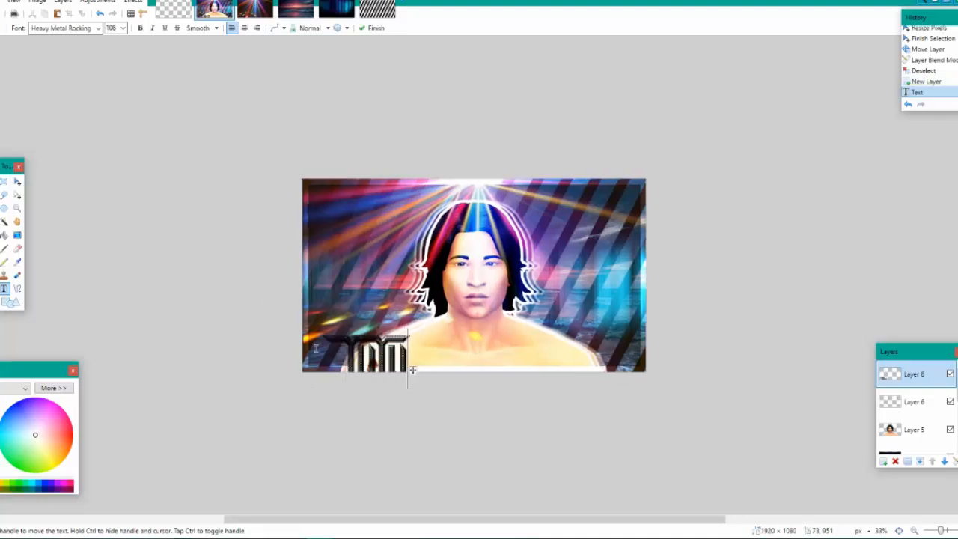
{"action": "key", "text": "BackSpace"}
{"action": "key", "text": "BackSpace"}
{"action": "key", "text": "BackSpace"}
Enter the title "Thumbnail Tutorial" across the lower part of the image on Layer 8
{"action": "type", "text": "Thu"}
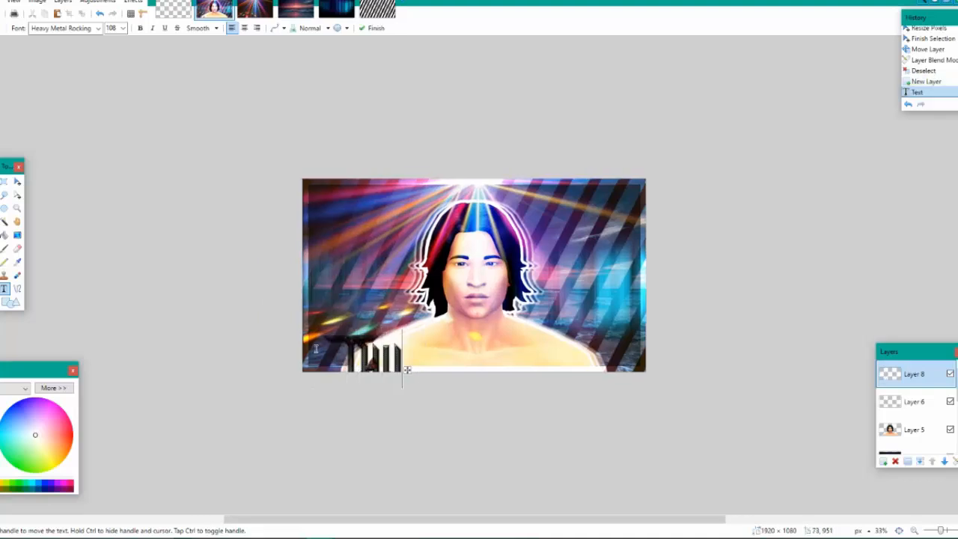
{"action": "type", "text": "mbnail Tu"}
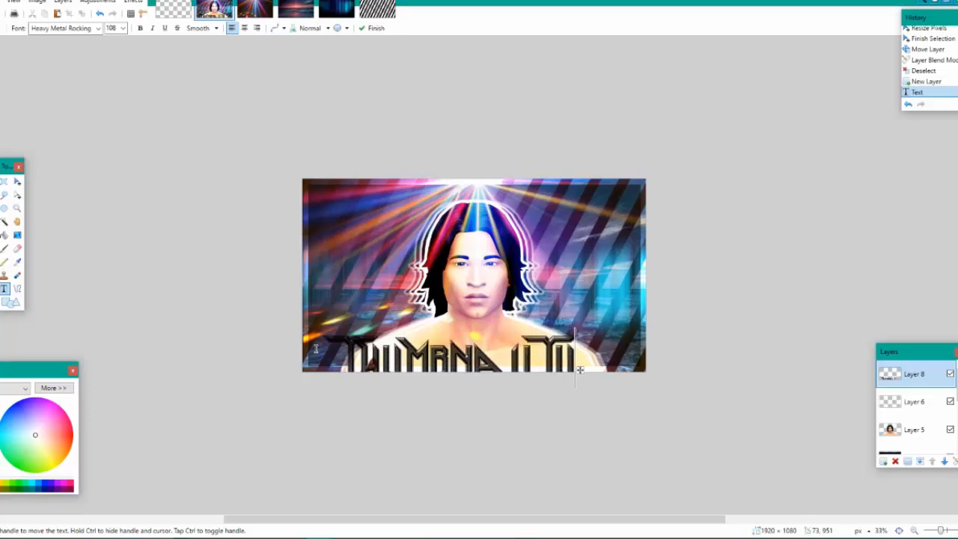
{"action": "type", "text": "torial"}
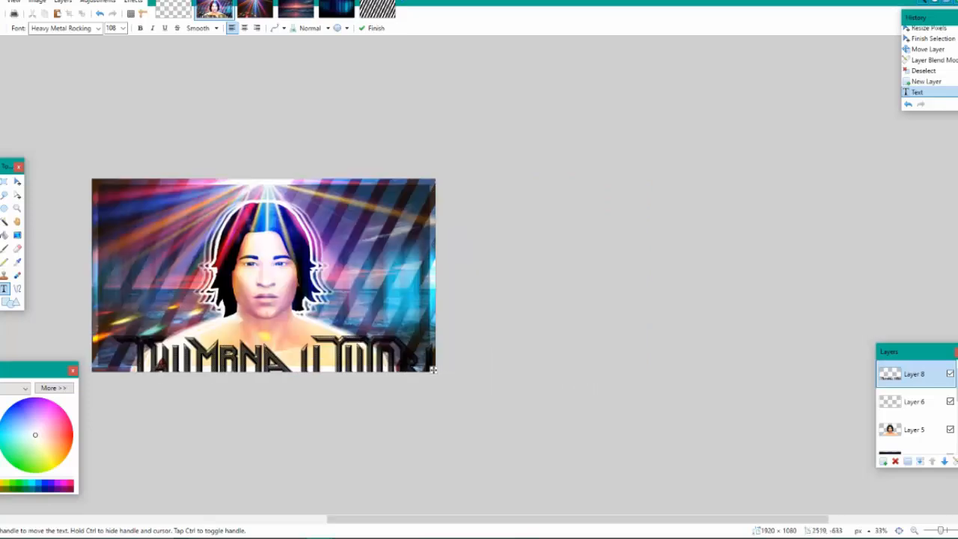
Reduce the title's font size to 96 and shift the text so it fits across the bottom of the image
{"action": "left_click", "coordinate": [124, 29]}
{"action": "left_click", "coordinate": [116, 172]}
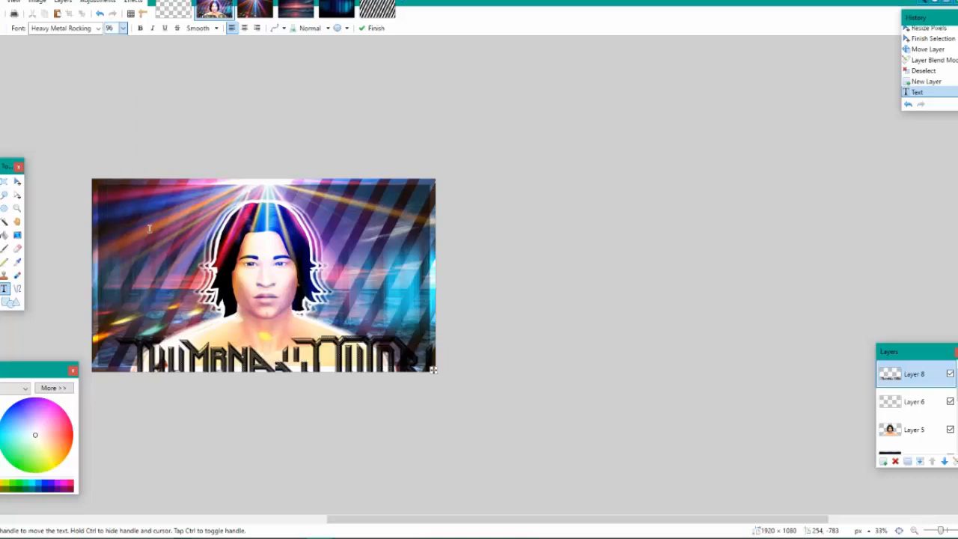
{"action": "left_click_drag", "start_coordinate": [433, 371], "coordinate": [405, 360]}
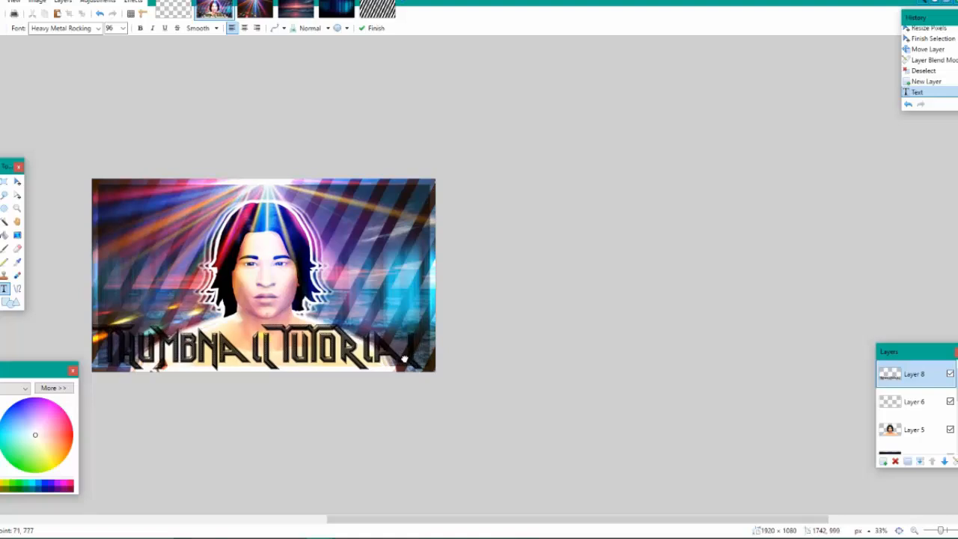
Raise the title to the upper half, try an all-caps version of it on a second line, and delete that line
{"action": "key", "text": "ctrl+plus"}
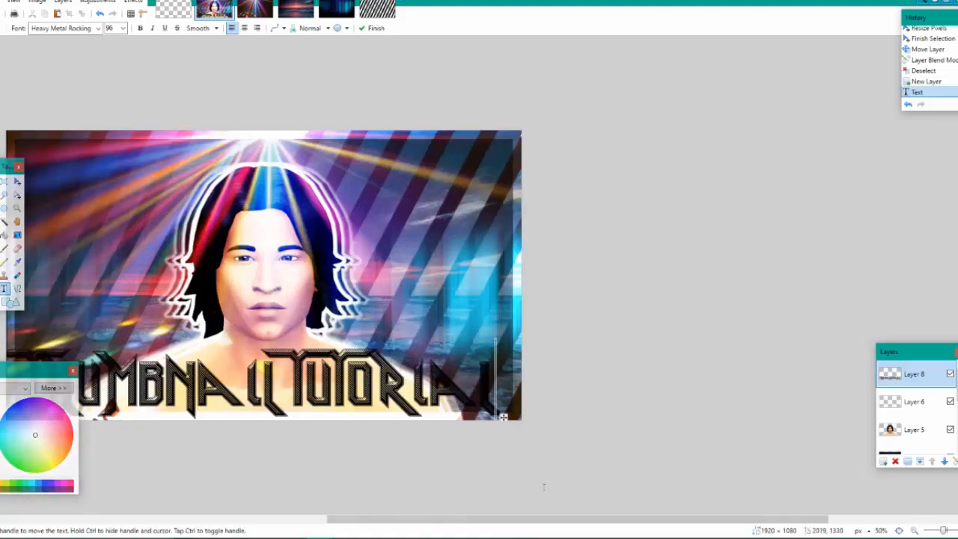
{"action": "left_click_drag", "start_coordinate": [523, 519], "coordinate": [473, 519]}
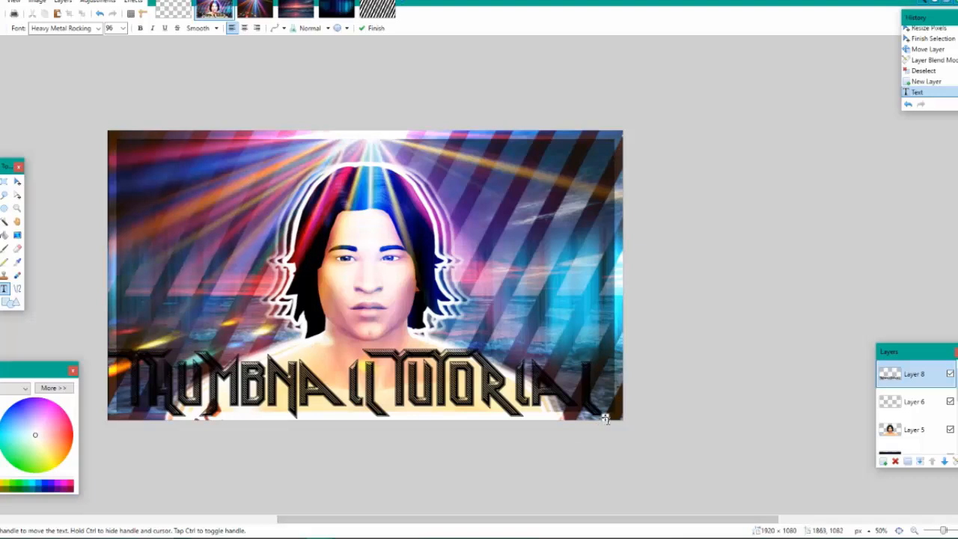
{"action": "left_click_drag", "start_coordinate": [606, 416], "coordinate": [608, 261]}
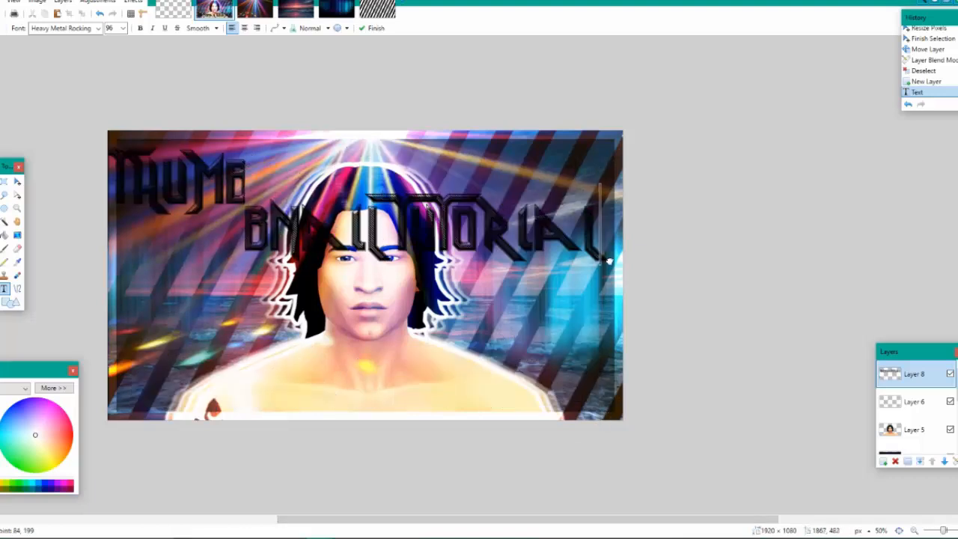
{"action": "key", "text": "Return"}
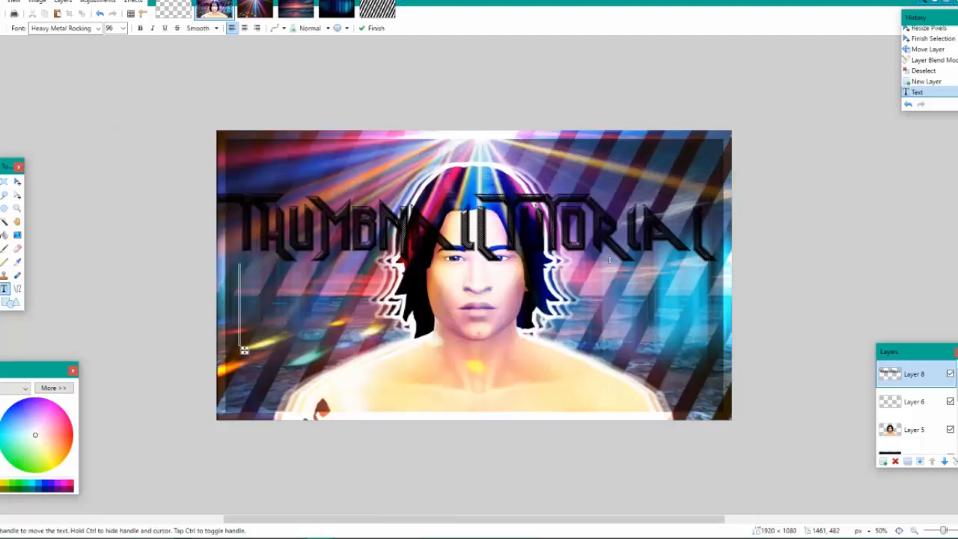
{"action": "type", "text": "THUMBNAIL"}
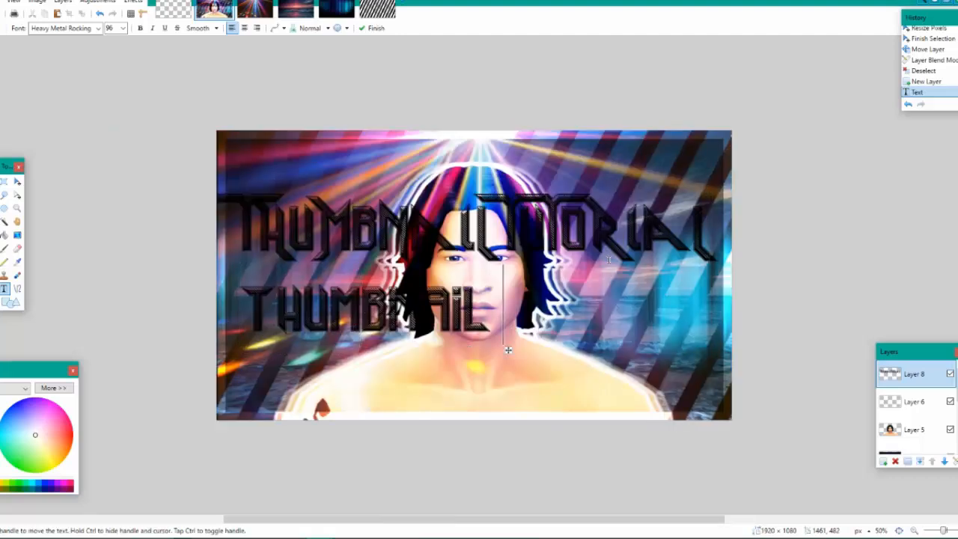
{"action": "type", "text": " TUTOR"}
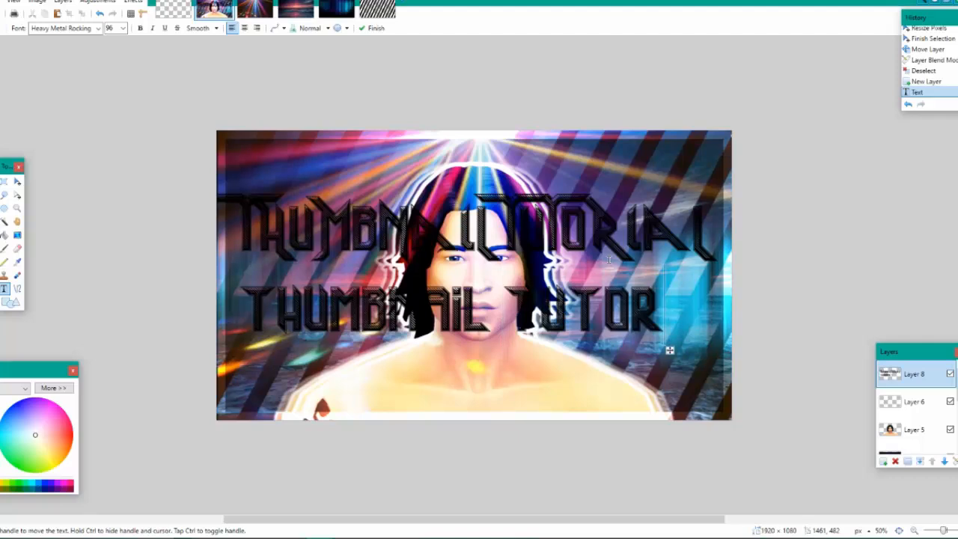
{"action": "type", "text": "IA"}
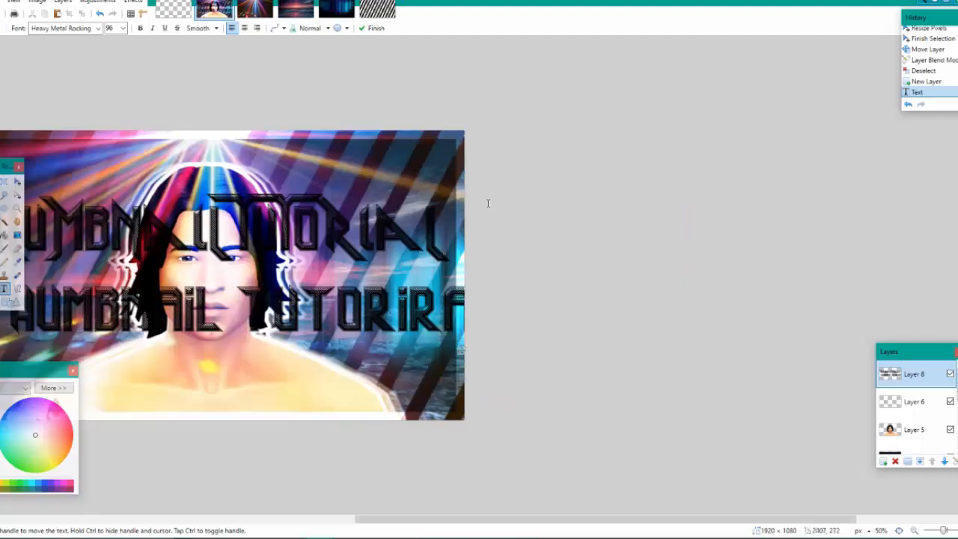
{"action": "key", "text": "BackSpace"}
{"action": "key", "text": "BackSpace"}
{"action": "key", "text": "BackSpace"}
{"action": "key", "text": "BackSpace"}
{"action": "key", "text": "BackSpace"}
{"action": "key", "text": "BackSpace"}
{"action": "key", "text": "BackSpace"}
{"action": "key", "text": "BackSpace"}
{"action": "key", "text": "BackSpace"}
{"action": "key", "text": "BackSpace"}
{"action": "key", "text": "BackSpace"}
{"action": "key", "text": "BackSpace"}
{"action": "key", "text": "BackSpace"}
{"action": "key", "text": "BackSpace"}
{"action": "key", "text": "BackSpace"}
{"action": "key", "text": "BackSpace"}
{"action": "key", "text": "BackSpace"}
{"action": "key", "text": "BackSpace"}
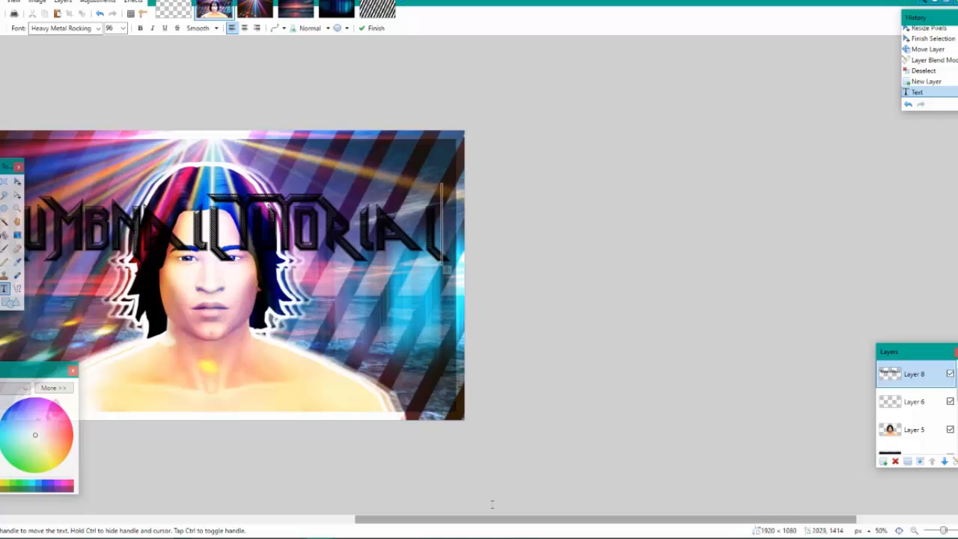
Move the title back down to the image's bottom edge and make the text white
{"action": "left_click_drag", "start_coordinate": [491, 519], "coordinate": [450, 519]}
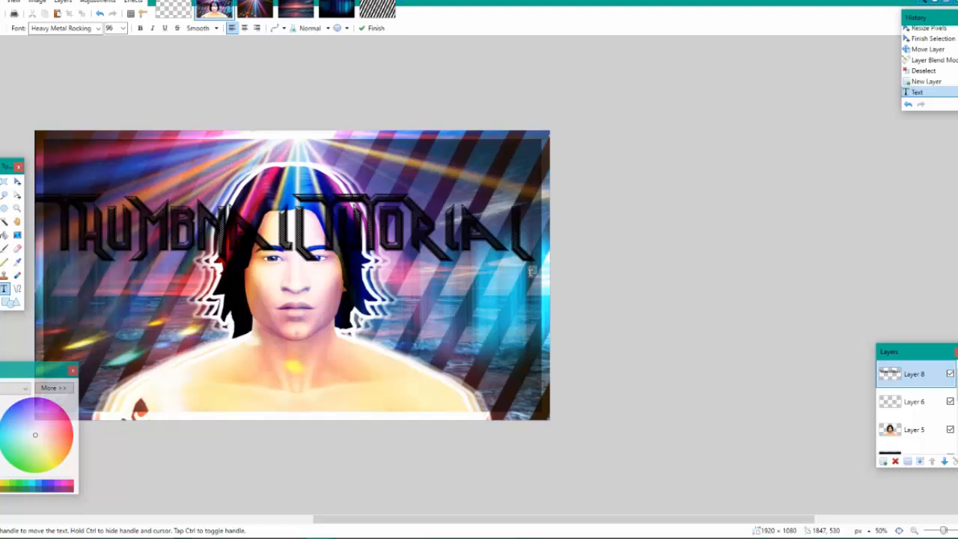
{"action": "left_click_drag", "start_coordinate": [530, 272], "coordinate": [541, 424]}
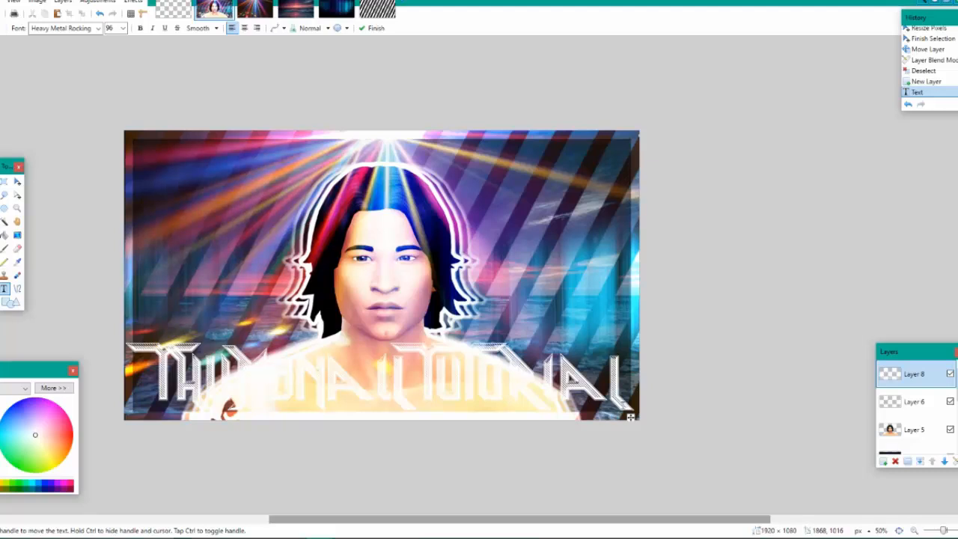
{"action": "left_click_drag", "start_coordinate": [631, 416], "coordinate": [637, 424]}
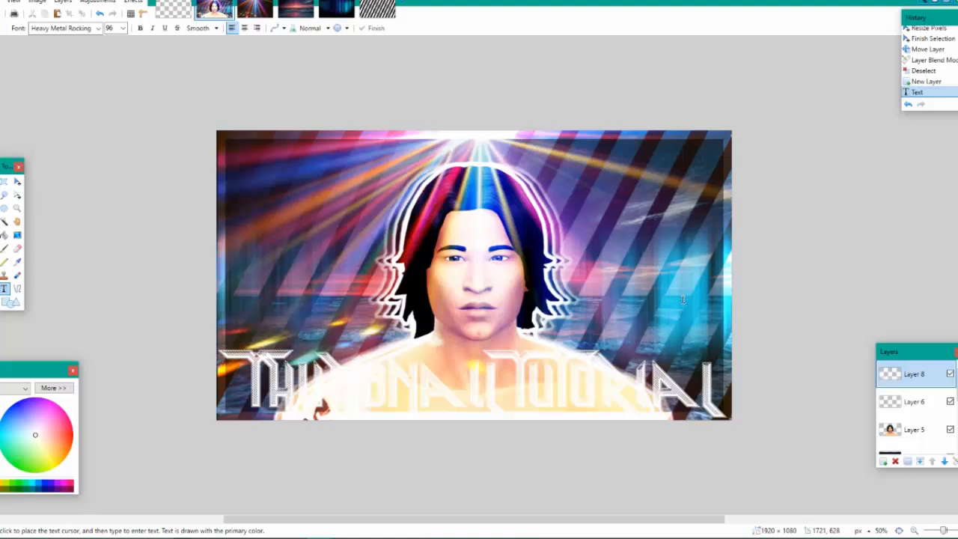
Sample a blue from Layer 4 beside the Sim's head and adjust the primary color to a lighter teal
{"action": "scroll", "coordinate": [933, 417], "scroll_direction": "down", "scroll_amount": 3}
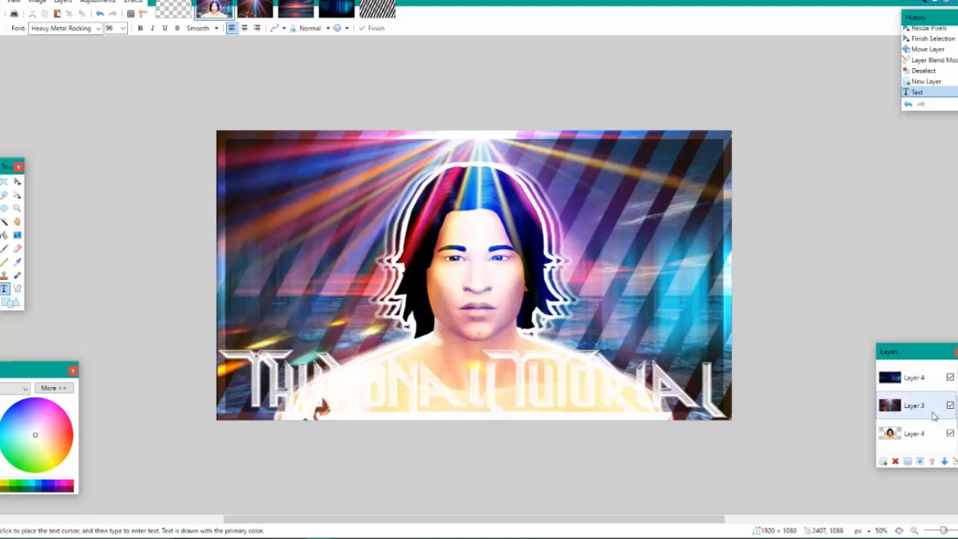
{"action": "left_click", "coordinate": [924, 390]}
{"action": "left_click", "coordinate": [17, 262]}
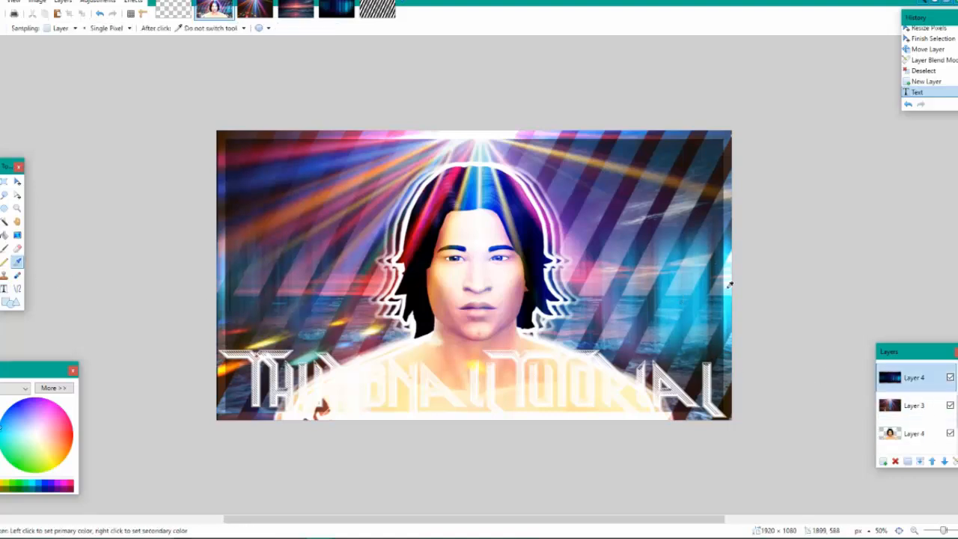
{"action": "left_click", "coordinate": [53, 388]}
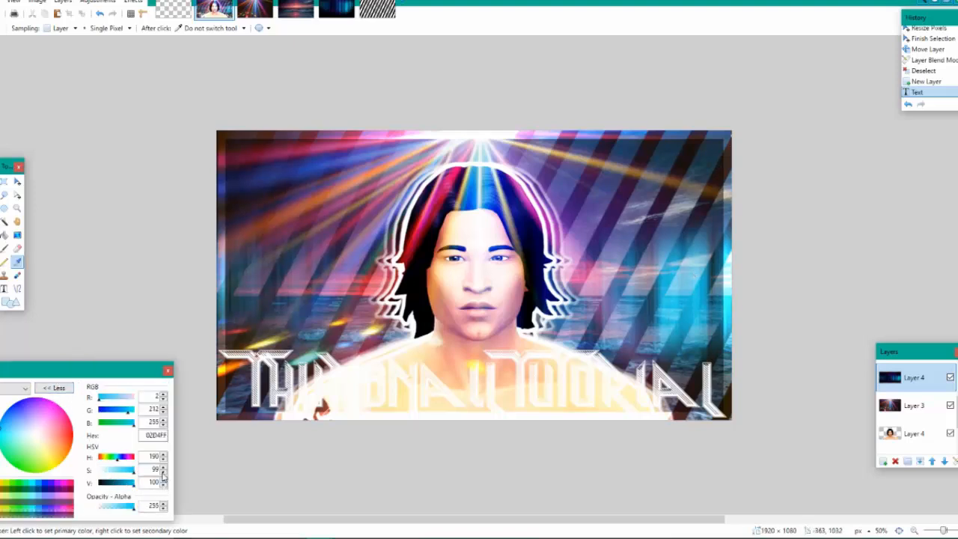
{"action": "left_click", "coordinate": [577, 303]}
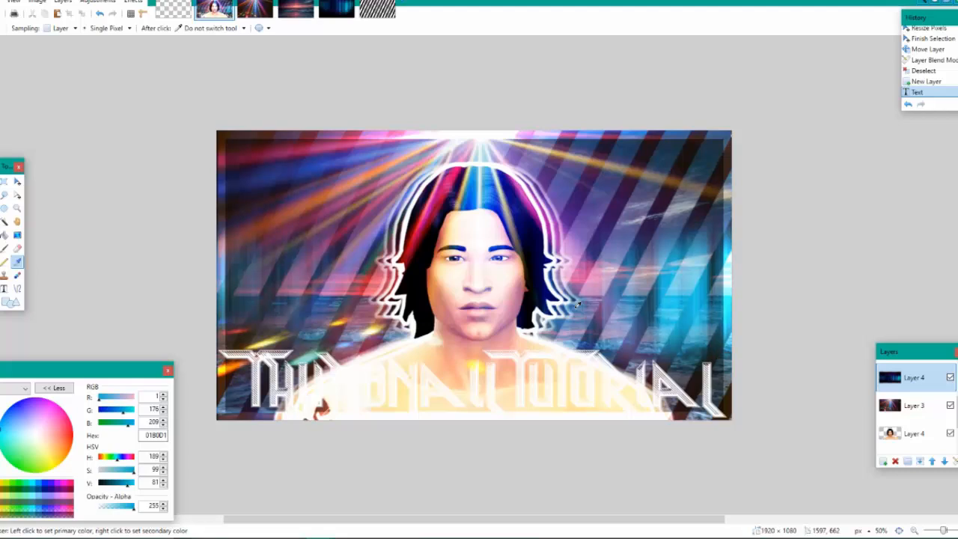
{"action": "left_click", "coordinate": [16, 446]}
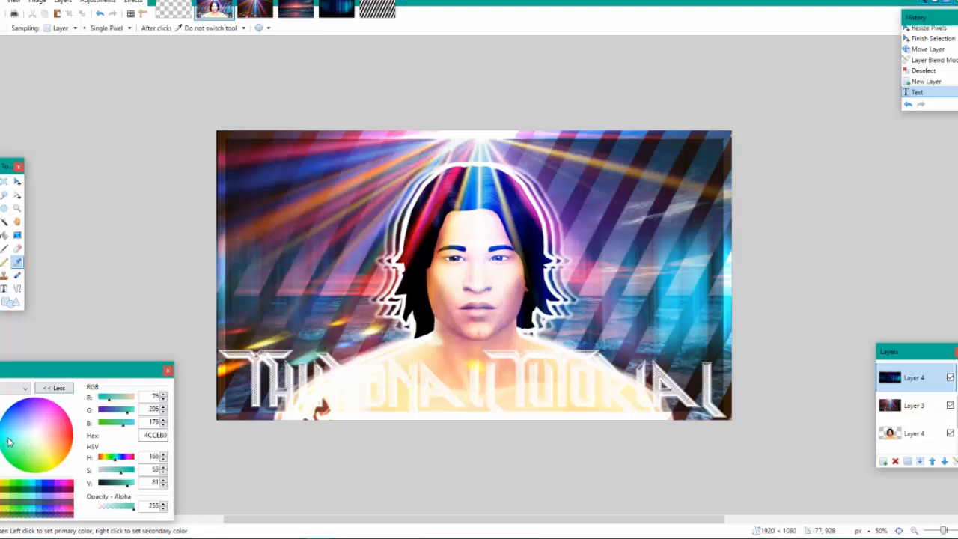
{"action": "left_click_drag", "start_coordinate": [9, 442], "coordinate": [18, 440]}
{"action": "left_click", "coordinate": [54, 387]}
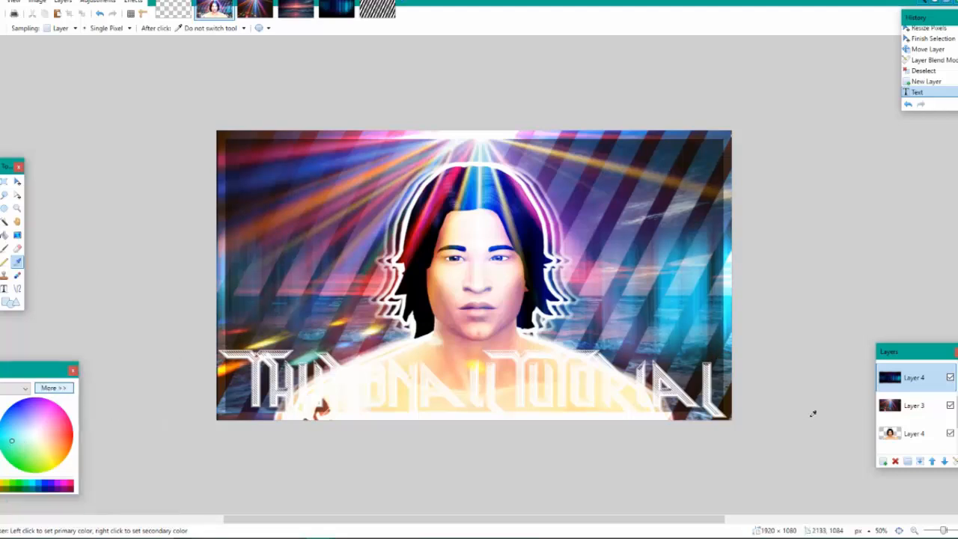
Apply Bevel Objects to the title on Layer 8 with light-side colour RGB 0, 255, 187 and dark-side colour RGB 255, 4, 0
{"action": "scroll", "coordinate": [940, 388], "scroll_direction": "up", "scroll_amount": 3}
{"action": "left_click", "coordinate": [938, 383]}
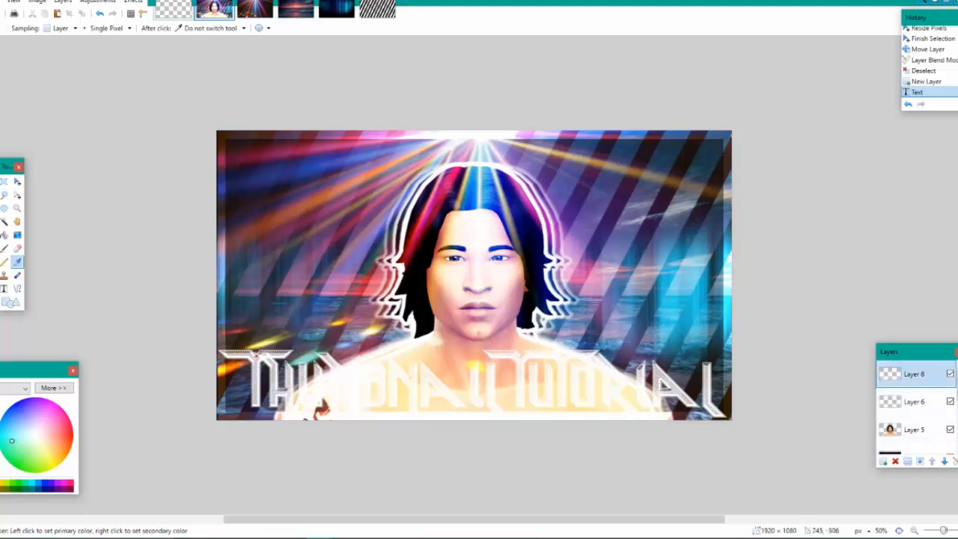
{"action": "left_click", "coordinate": [134, 3]}
{"action": "mouse_move", "coordinate": [208, 199]}
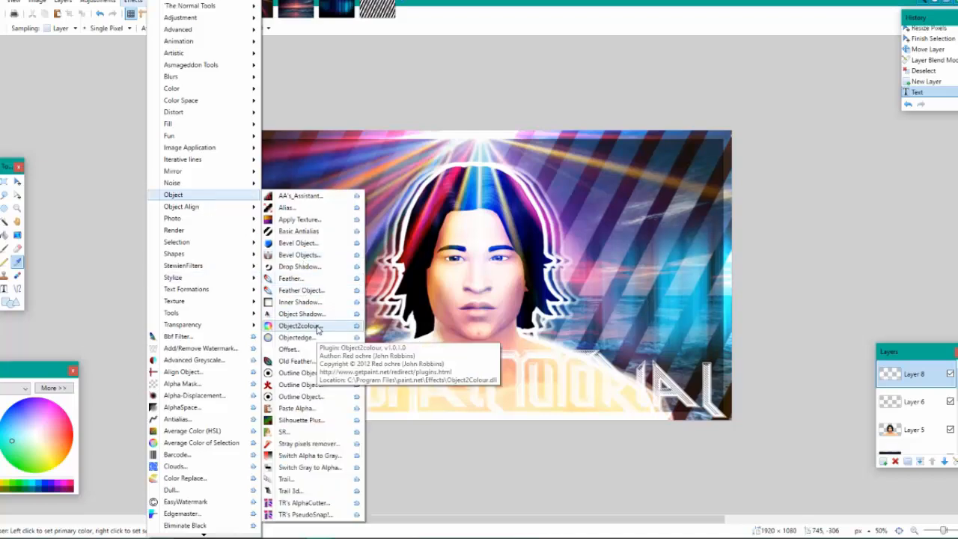
{"action": "left_click", "coordinate": [324, 254]}
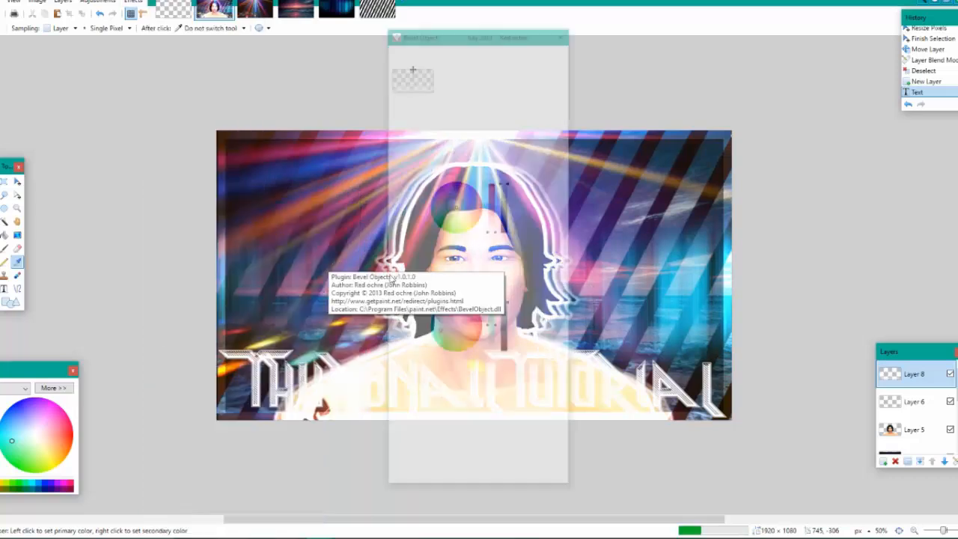
{"action": "left_click_drag", "start_coordinate": [464, 212], "coordinate": [410, 223]}
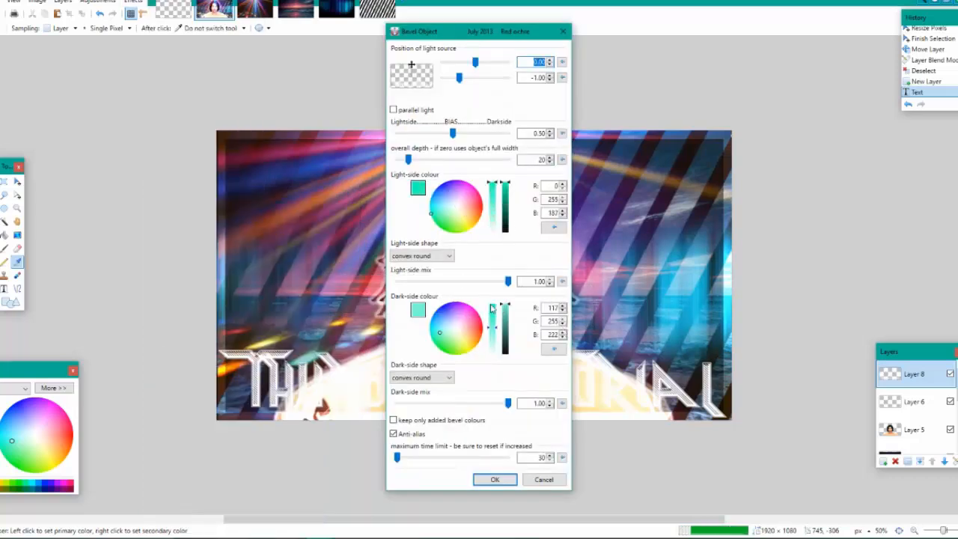
{"action": "left_click_drag", "start_coordinate": [470, 325], "coordinate": [550, 330]}
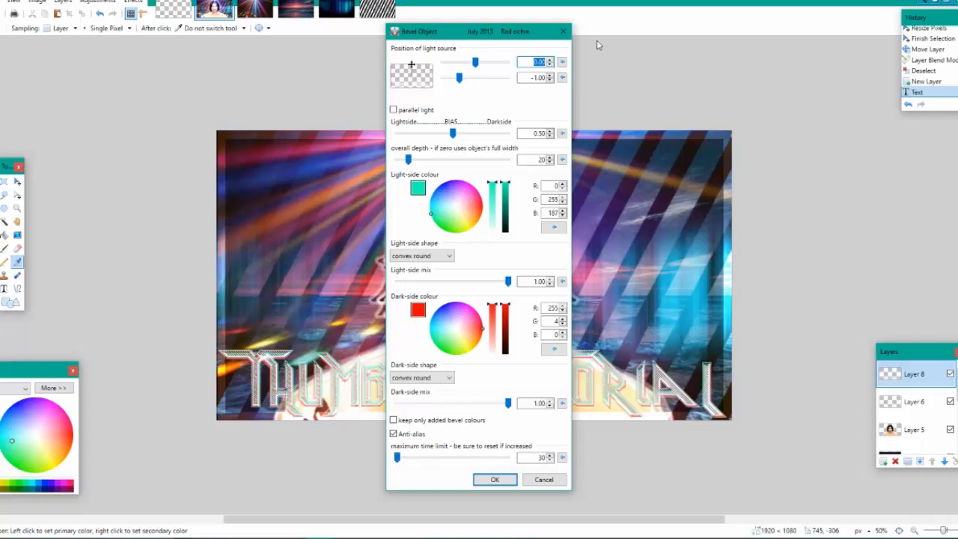
{"action": "left_click_drag", "start_coordinate": [480, 36], "coordinate": [915, 36]}
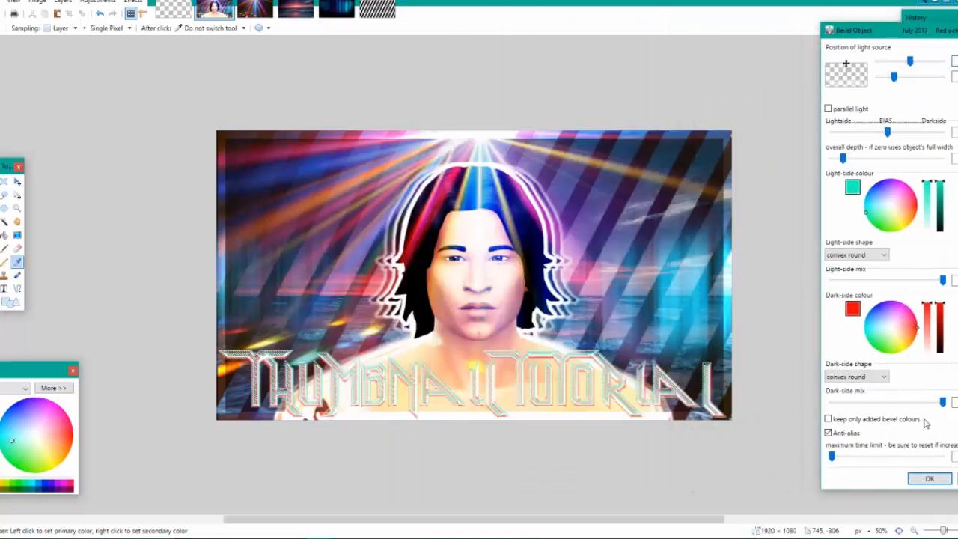
{"action": "left_click", "coordinate": [929, 479]}
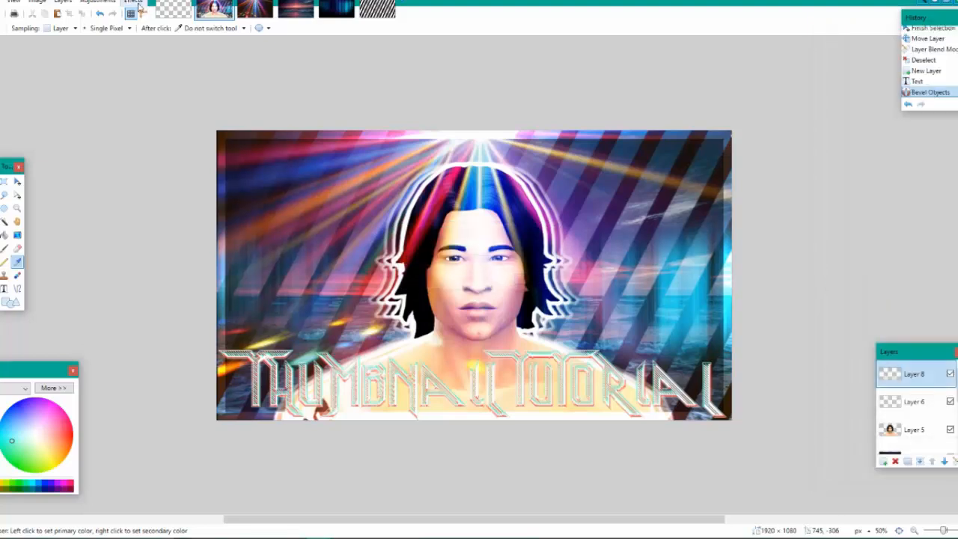
Apply a black Drop Shadow to the title on Layer 8 with widening radius 8 and shadow opacity 255
{"action": "left_click", "coordinate": [139, 4]}
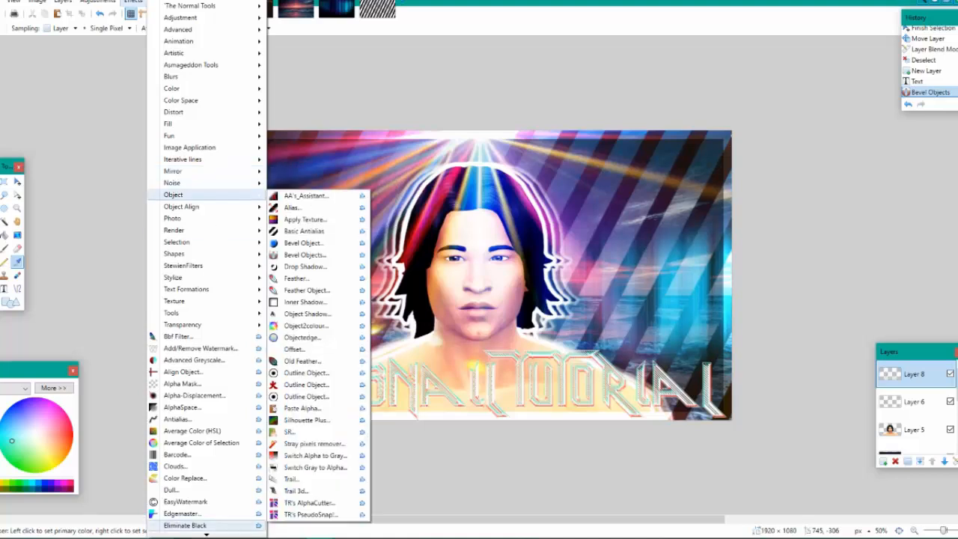
{"action": "mouse_move", "coordinate": [219, 191]}
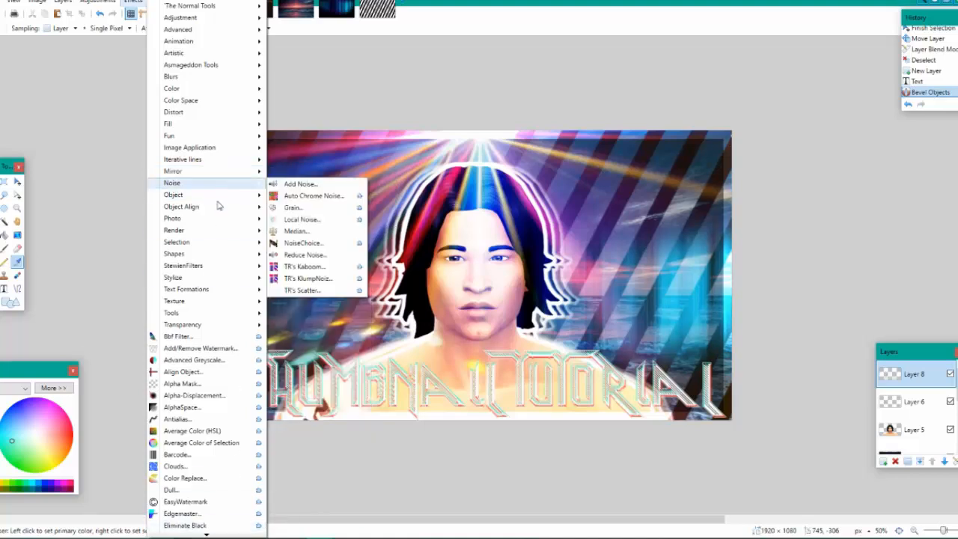
{"action": "mouse_move", "coordinate": [218, 209]}
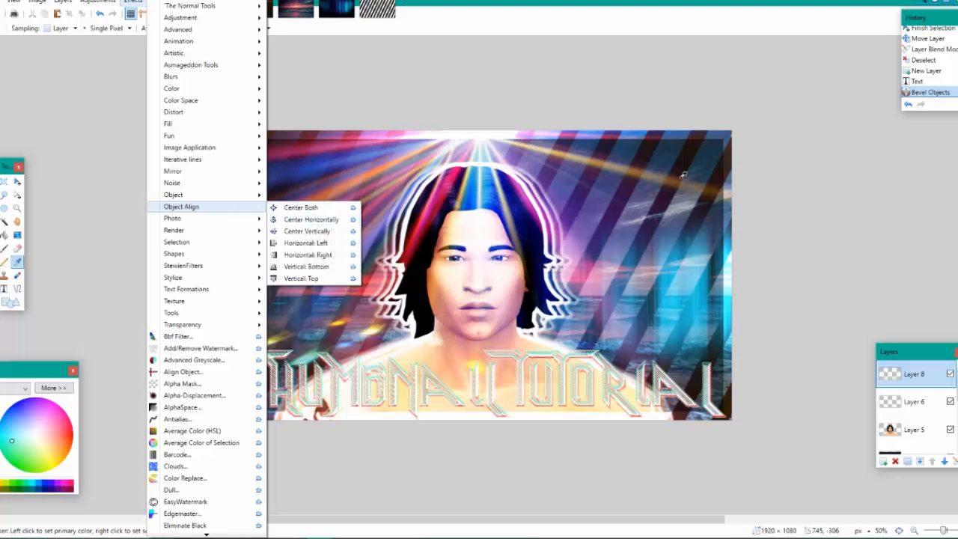
{"action": "mouse_move", "coordinate": [204, 173]}
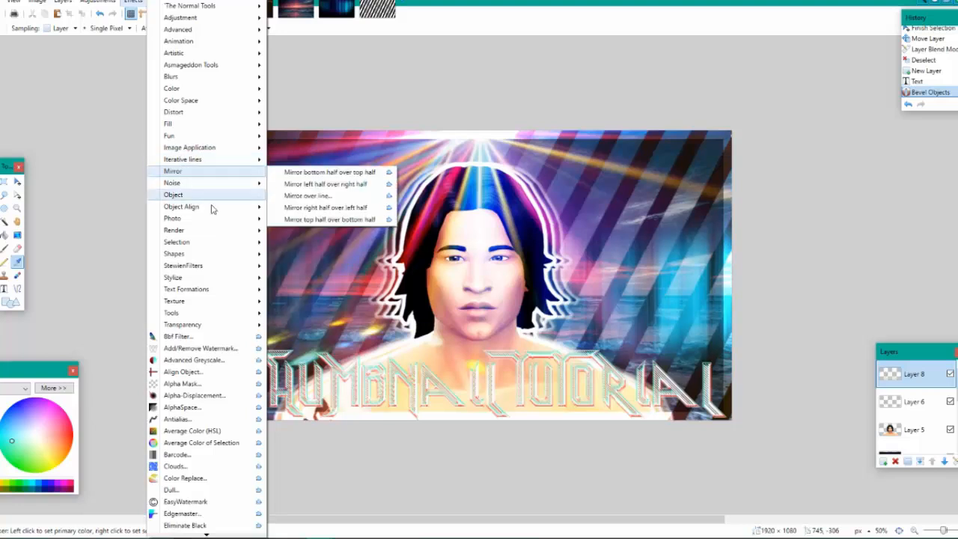
{"action": "mouse_move", "coordinate": [195, 125]}
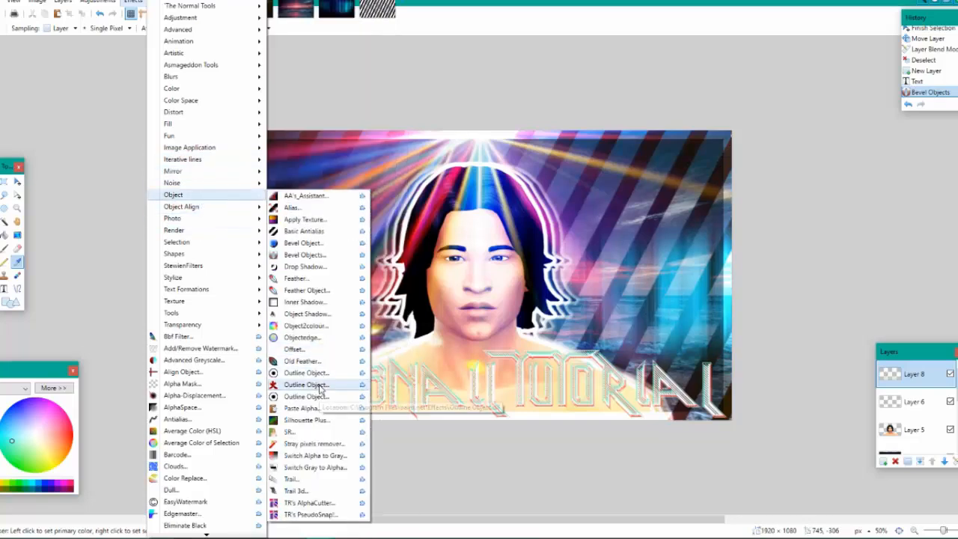
{"action": "left_click", "coordinate": [323, 267]}
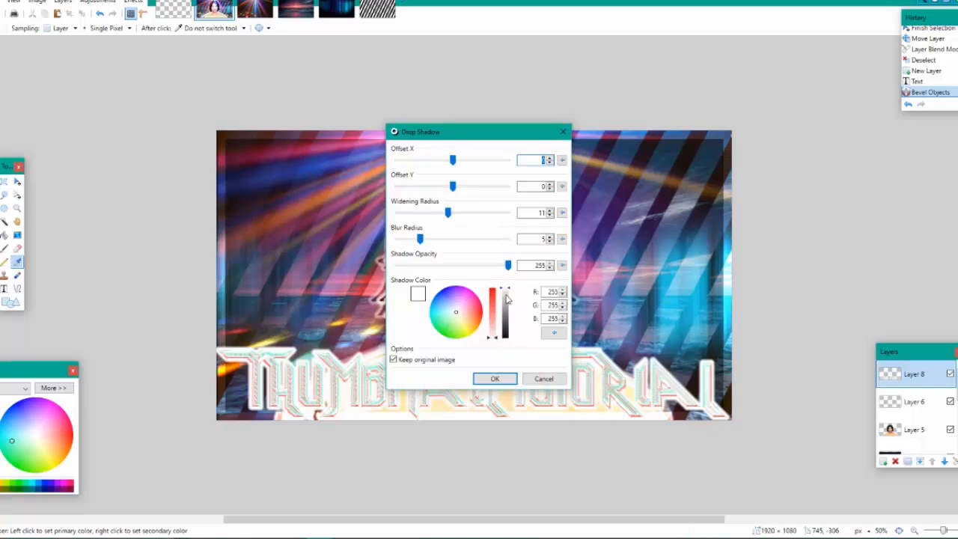
{"action": "left_click_drag", "start_coordinate": [507, 265], "coordinate": [437, 267]}
{"action": "left_click_drag", "start_coordinate": [454, 134], "coordinate": [702, 140]}
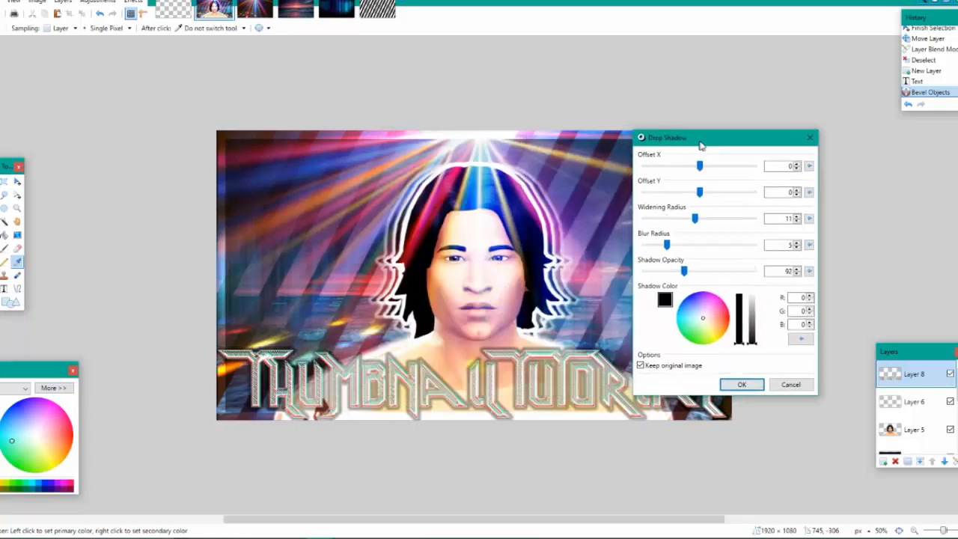
{"action": "left_click_drag", "start_coordinate": [675, 229], "coordinate": [681, 231]}
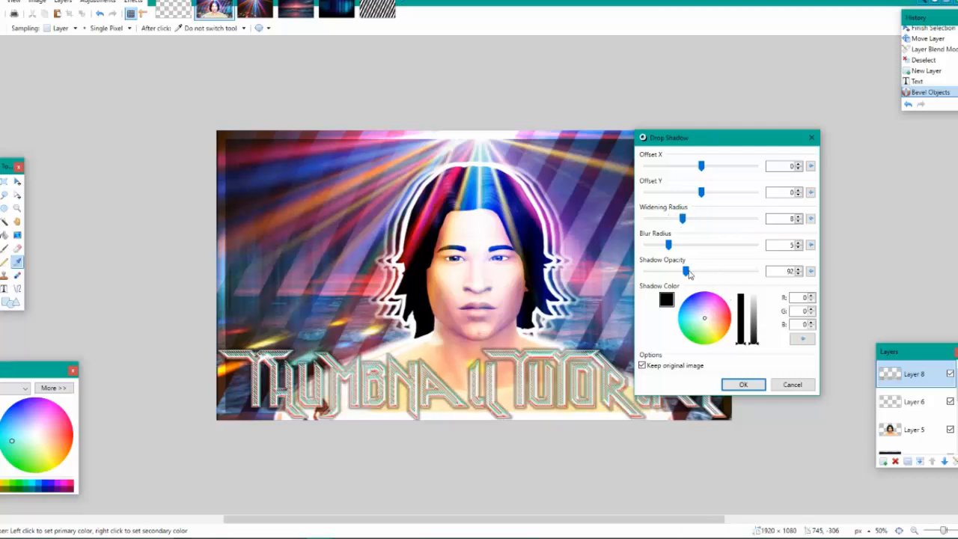
{"action": "left_click_drag", "start_coordinate": [687, 272], "coordinate": [756, 272]}
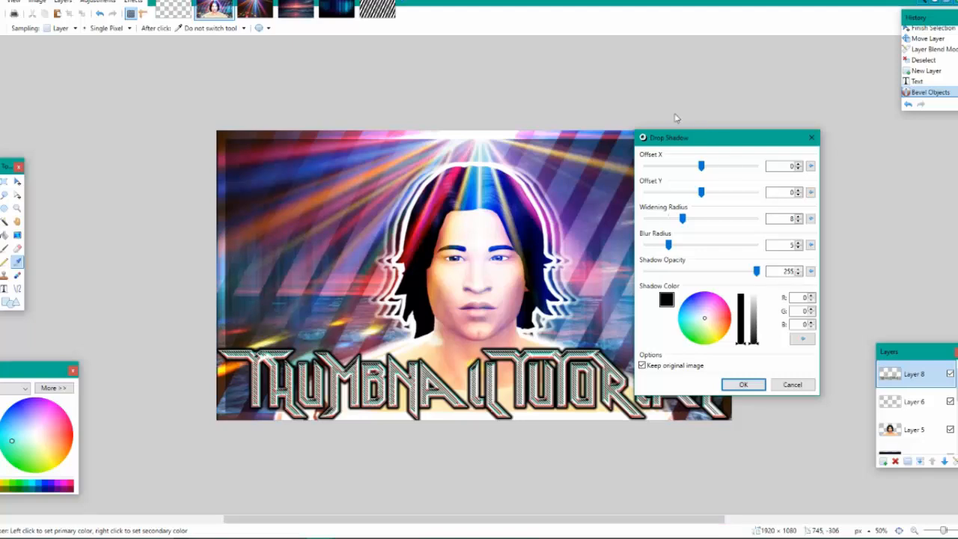
{"action": "left_click_drag", "start_coordinate": [690, 140], "coordinate": [864, 85]}
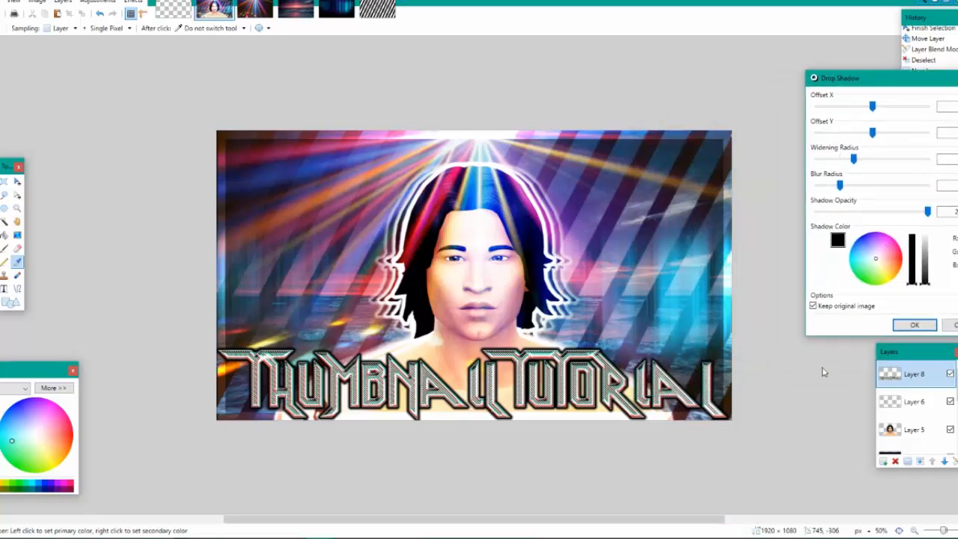
{"action": "left_click", "coordinate": [914, 324]}
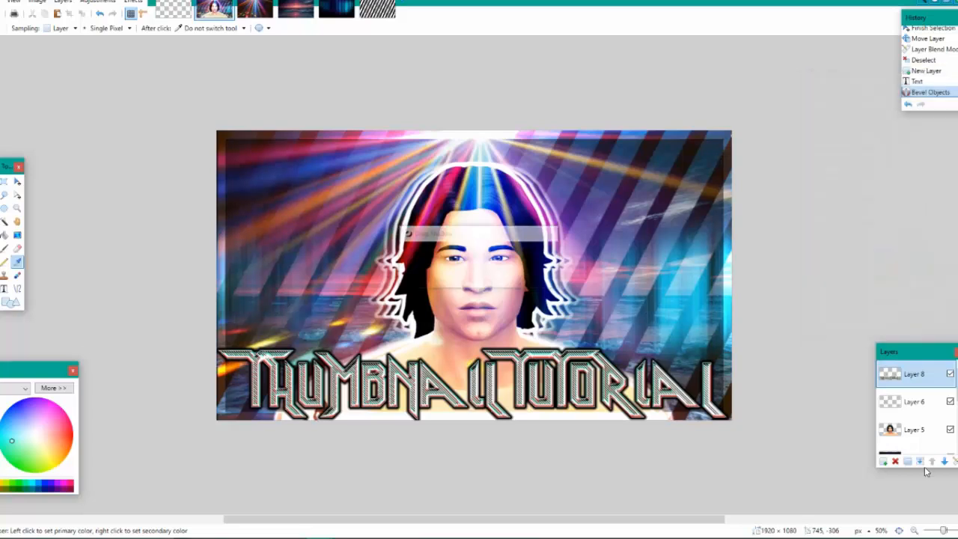
Examine how the title reads when the whole thumbnail is viewed at small sizes
{"action": "left_click", "coordinate": [914, 530]}
{"action": "left_click", "coordinate": [914, 530]}
{"action": "left_click", "coordinate": [914, 530]}
{"action": "left_click", "coordinate": [914, 530]}
{"action": "left_click", "coordinate": [914, 530]}
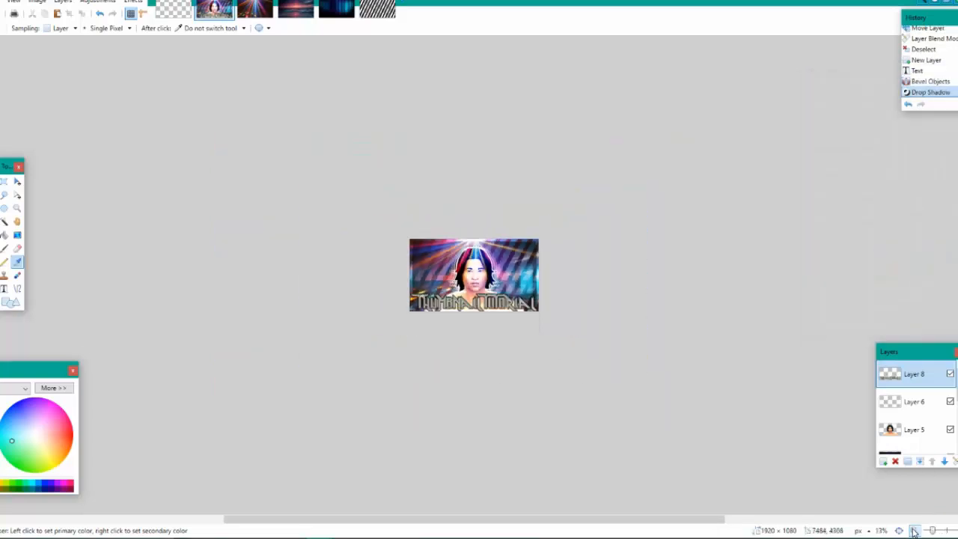
{"action": "left_click", "coordinate": [914, 530]}
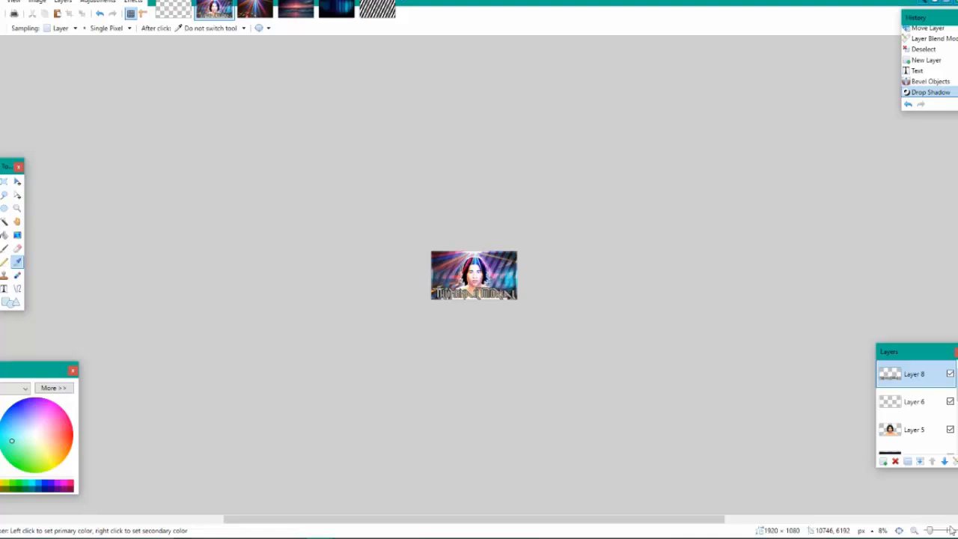
{"action": "left_click", "coordinate": [943, 530]}
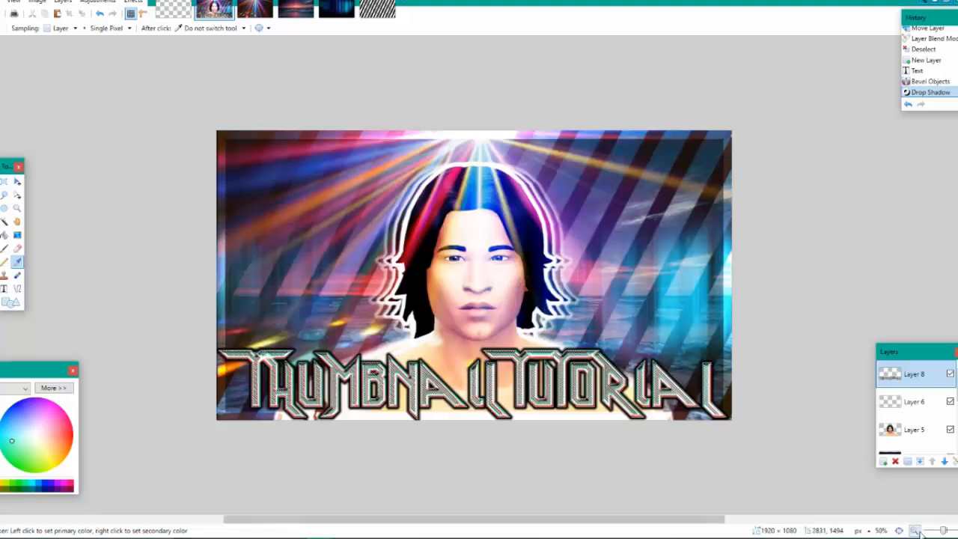
{"action": "left_click", "coordinate": [915, 530]}
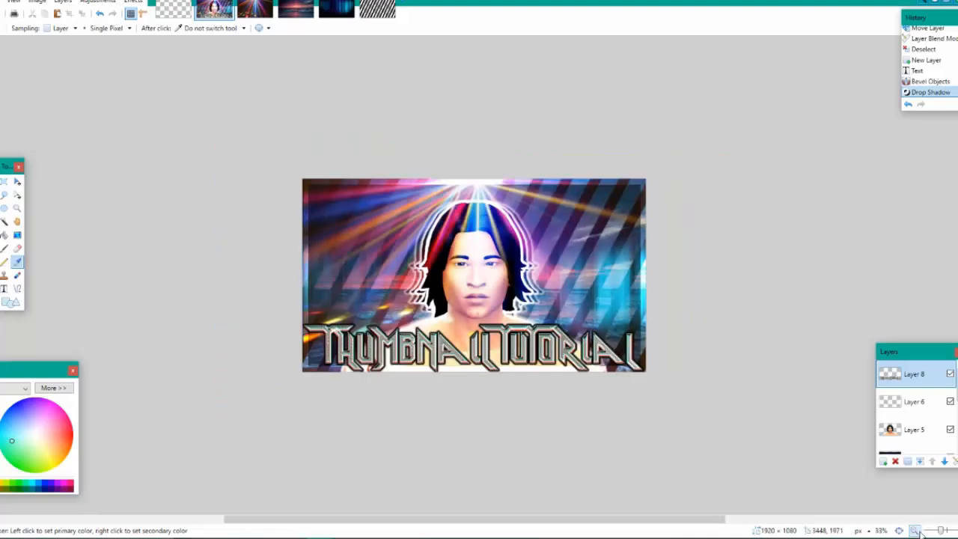
Compare the thumbnail with and without the title, and delete the title's Layer 8
{"action": "left_click", "coordinate": [951, 374]}
{"action": "left_click", "coordinate": [951, 375]}
{"action": "left_click", "coordinate": [951, 375]}
{"action": "left_click", "coordinate": [952, 376]}
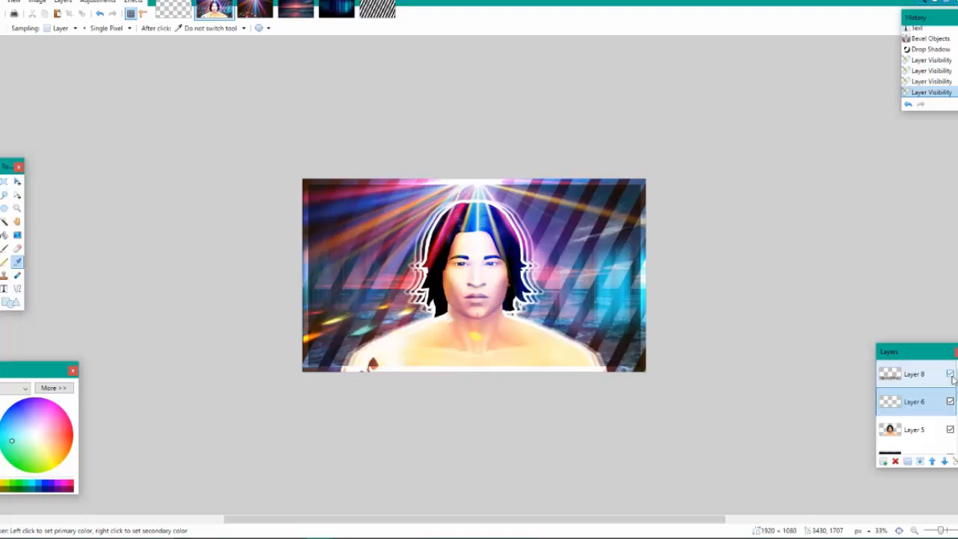
{"action": "left_click", "coordinate": [950, 374]}
{"action": "left_click", "coordinate": [951, 374]}
{"action": "left_click", "coordinate": [921, 376]}
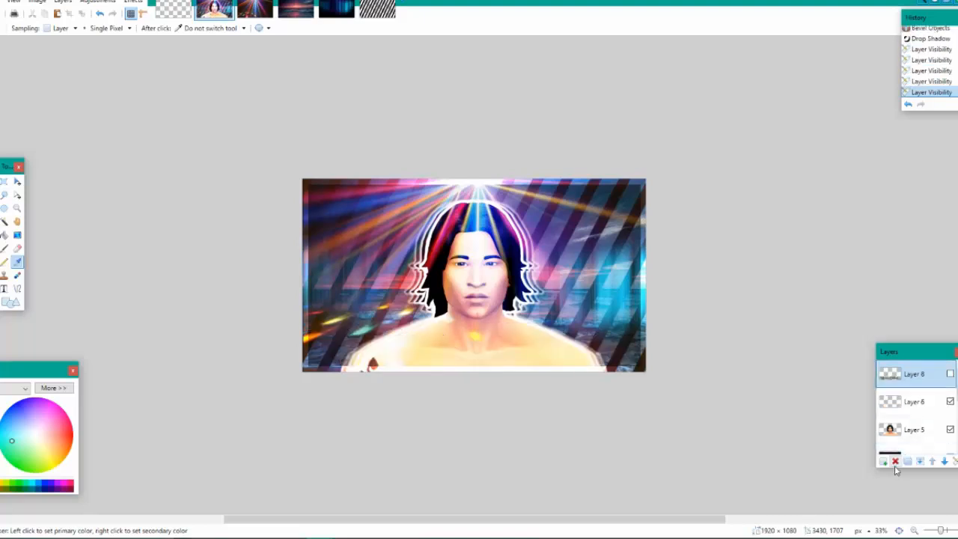
{"action": "left_click", "coordinate": [896, 463]}
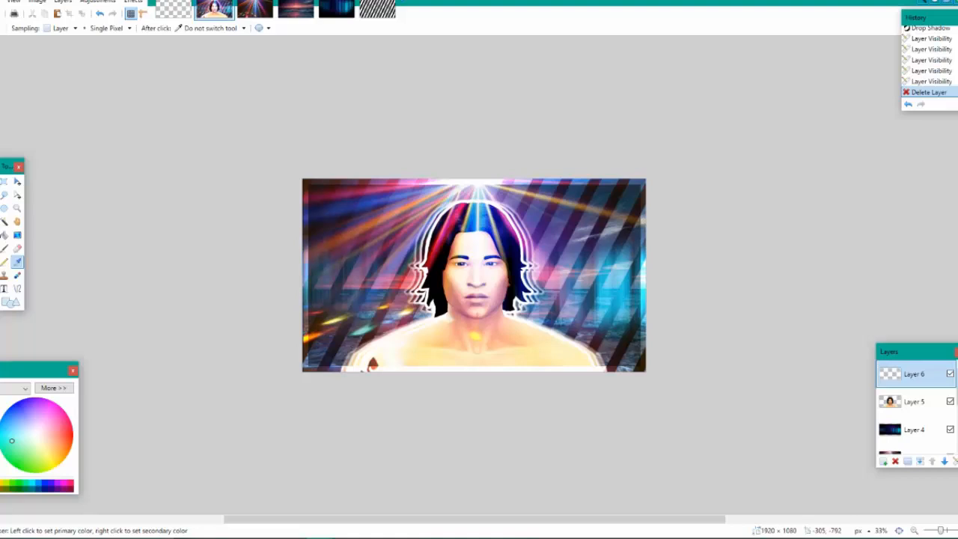